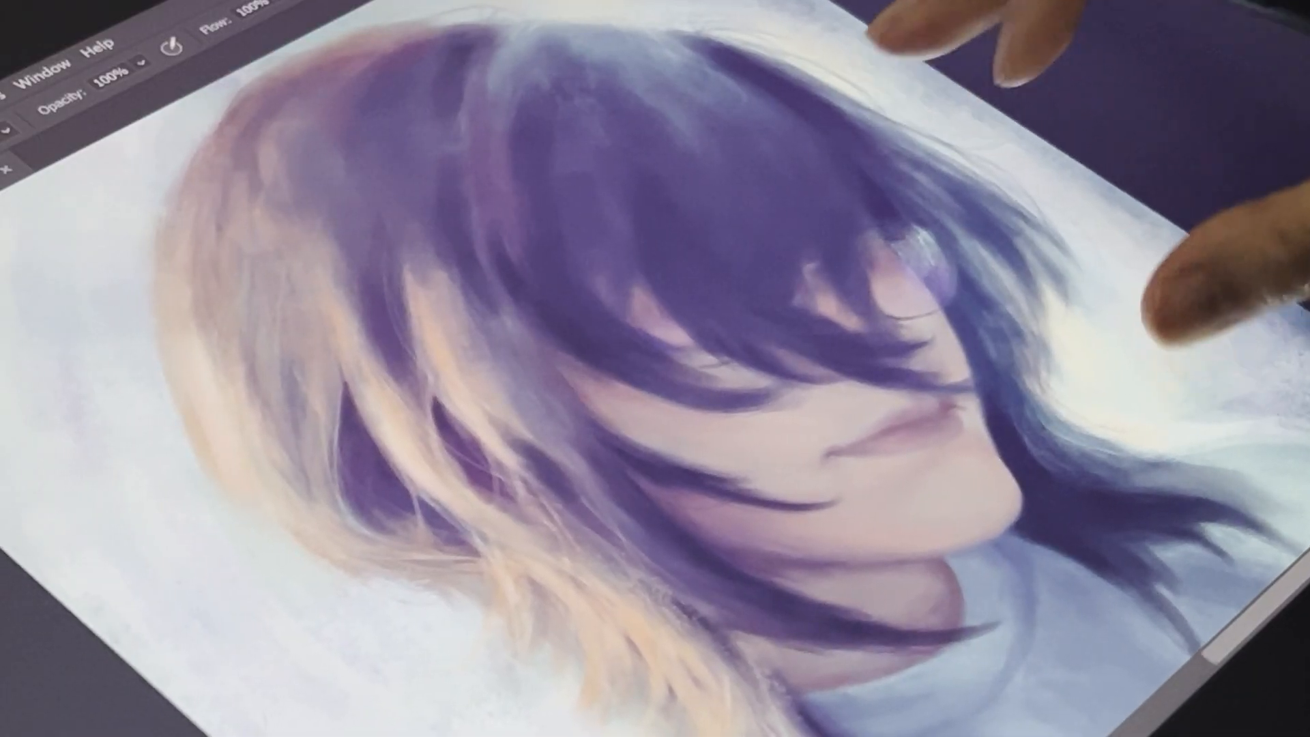
scroll(983, 256, up, 3)
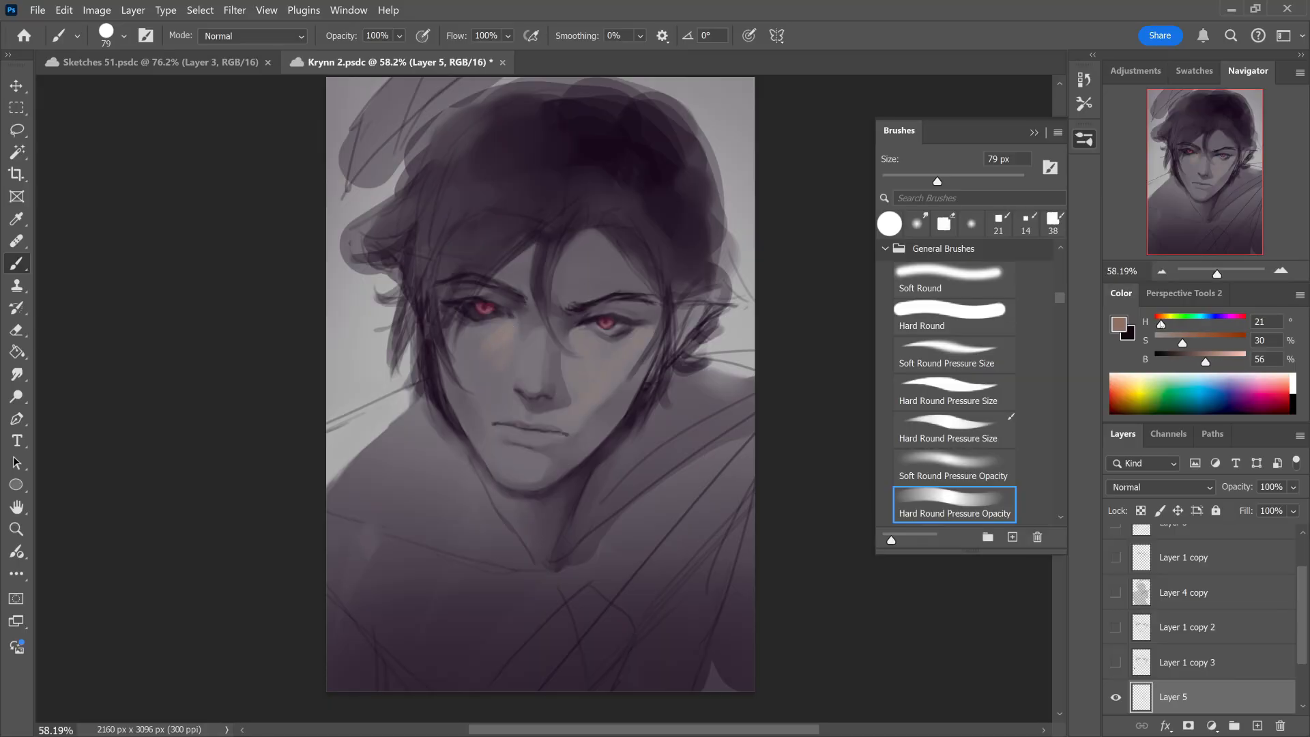
drag(1162, 325, 1156, 325)
Step: Paint over the portrait's face with the 80 px Hard Round Pressure Opacity brush, flipping the canvas horizontally to check it
mouse_move(501, 338)
mouse_down()
mouse_move(484, 356)
mouse_move(482, 404)
mouse_move(501, 368)
mouse_up()
key(r)
key(b)
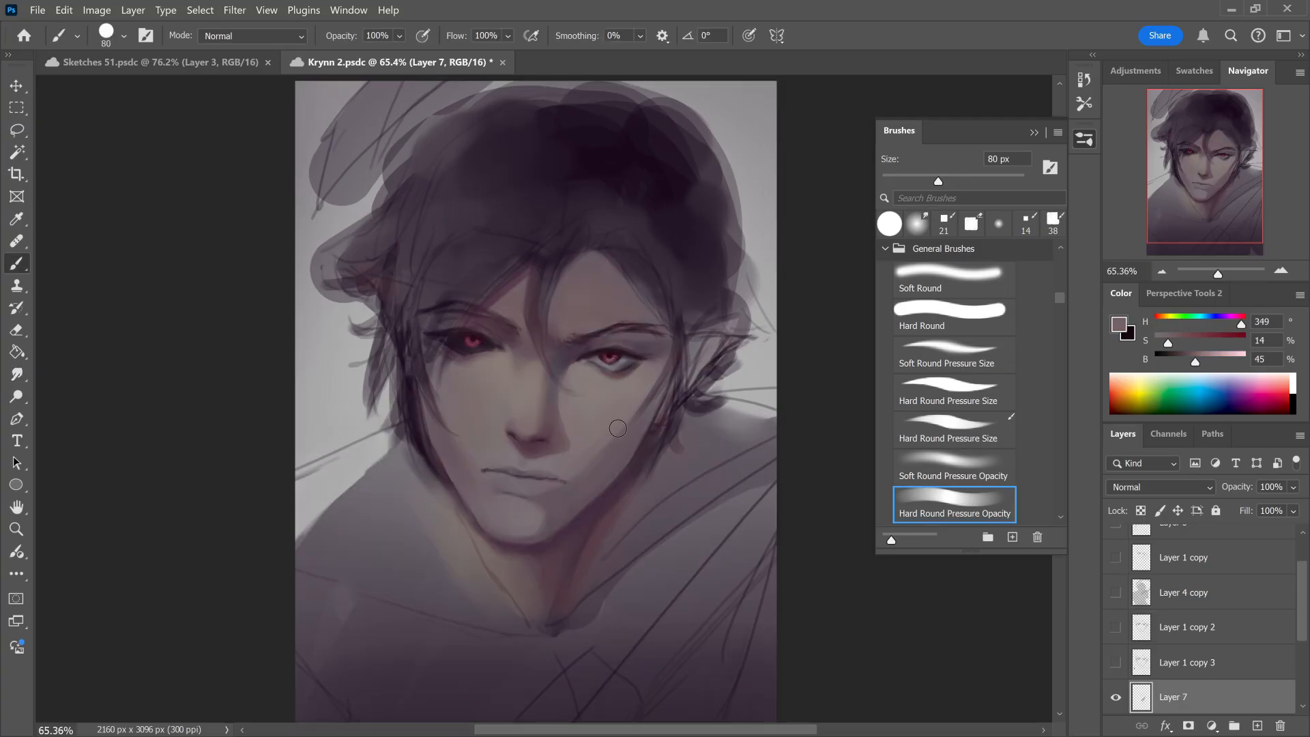
key(r)
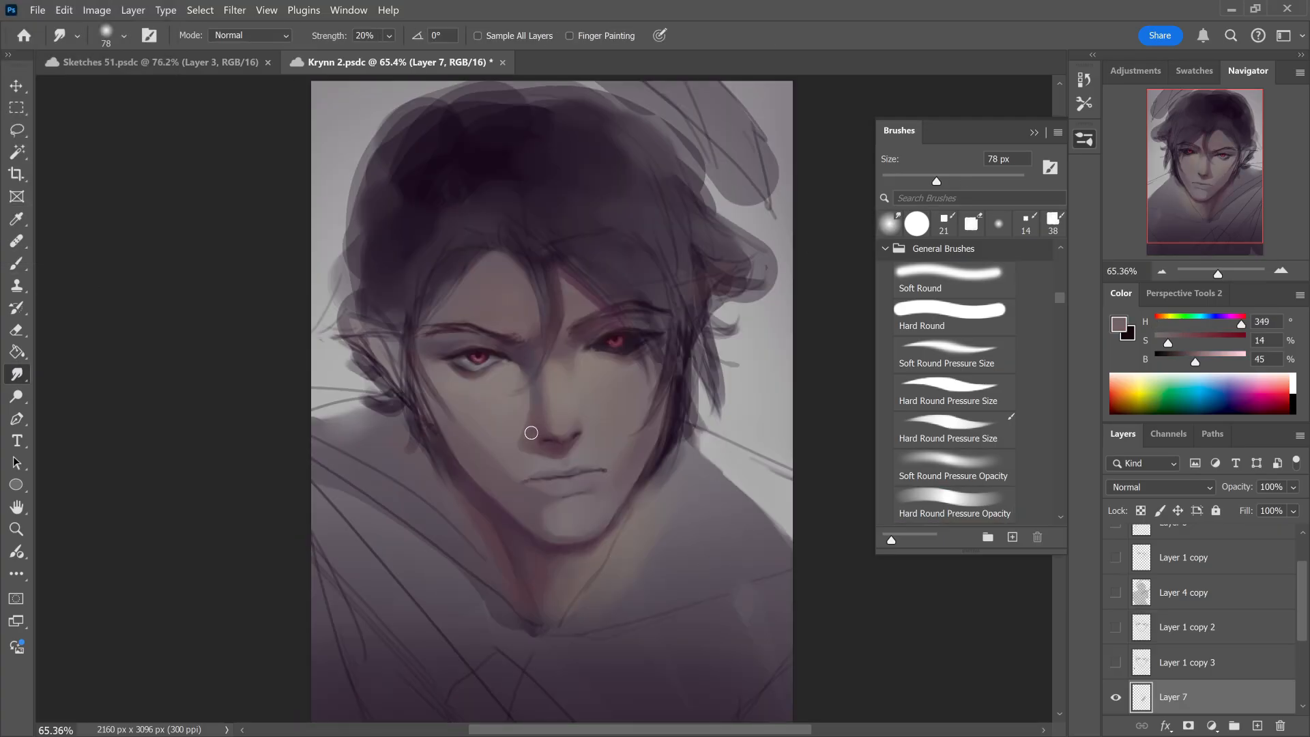
key(b)
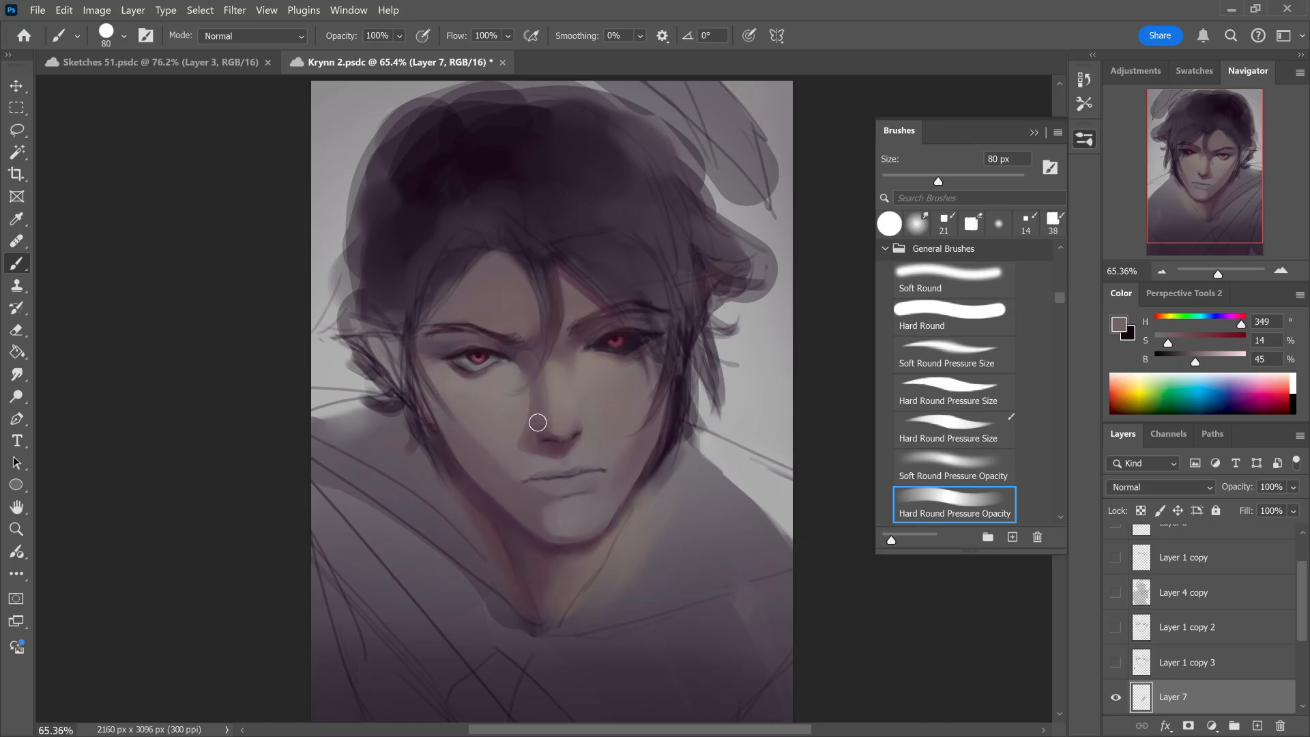
drag(508, 340, 529, 354)
Step: Flip the portrait back and toggle Layer 7's visibility to compare the face with and without its paint
click(17, 375)
key(shift+h)
click(1117, 700)
click(1115, 652)
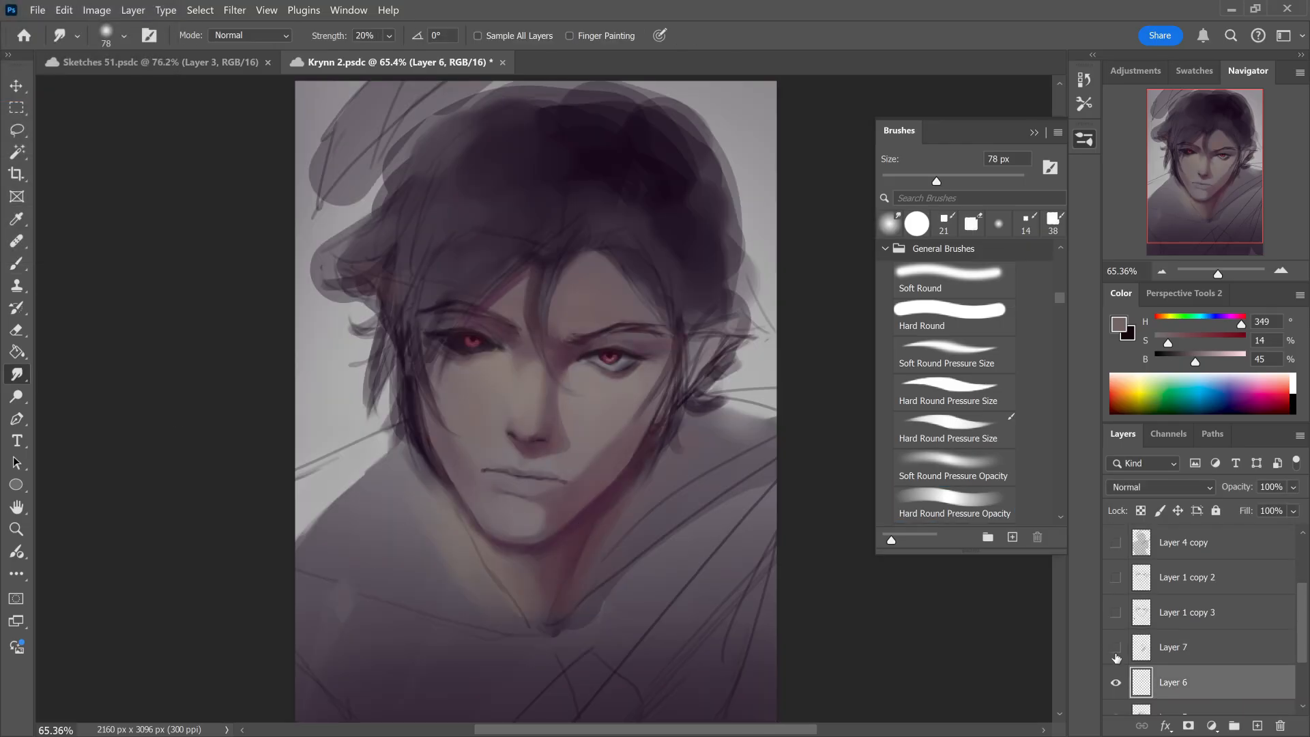
click(1115, 651)
click(1115, 649)
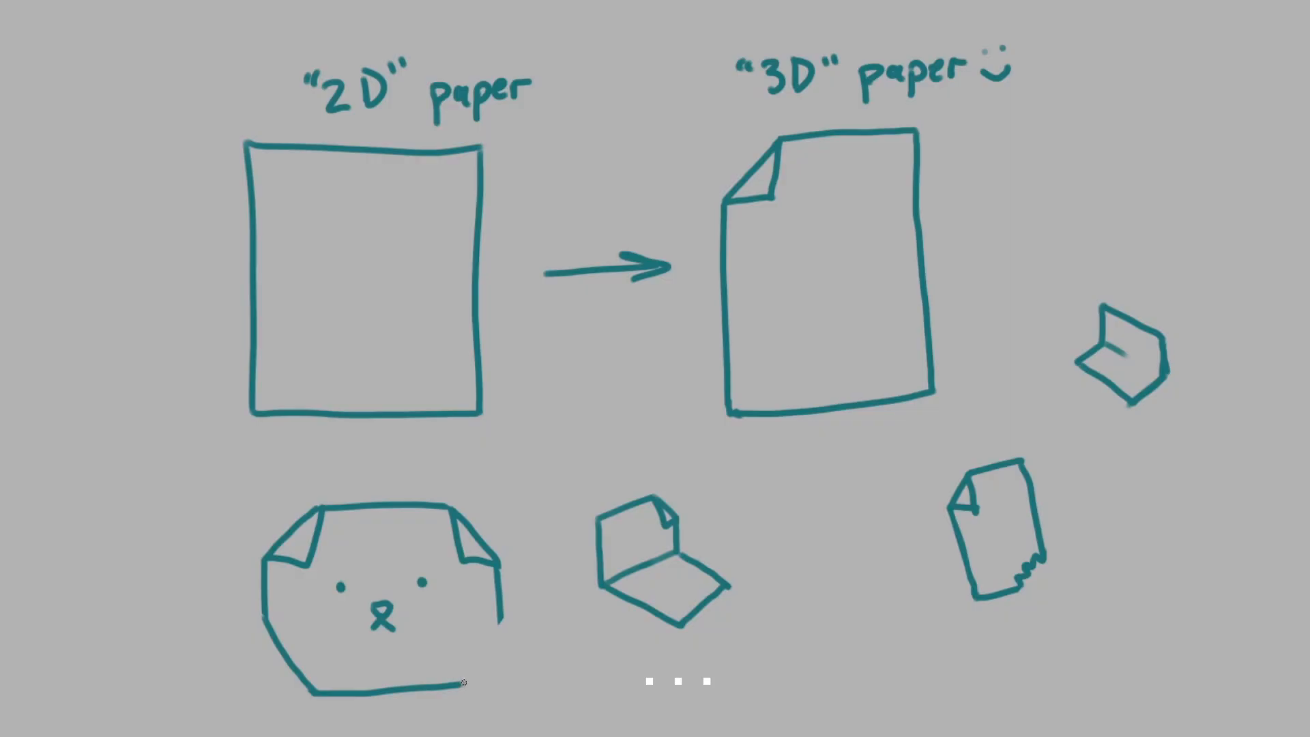
Step: Close the lower edge of the paper bear face and sketch another folded sheet among the small papers
drag(463, 682, 503, 622)
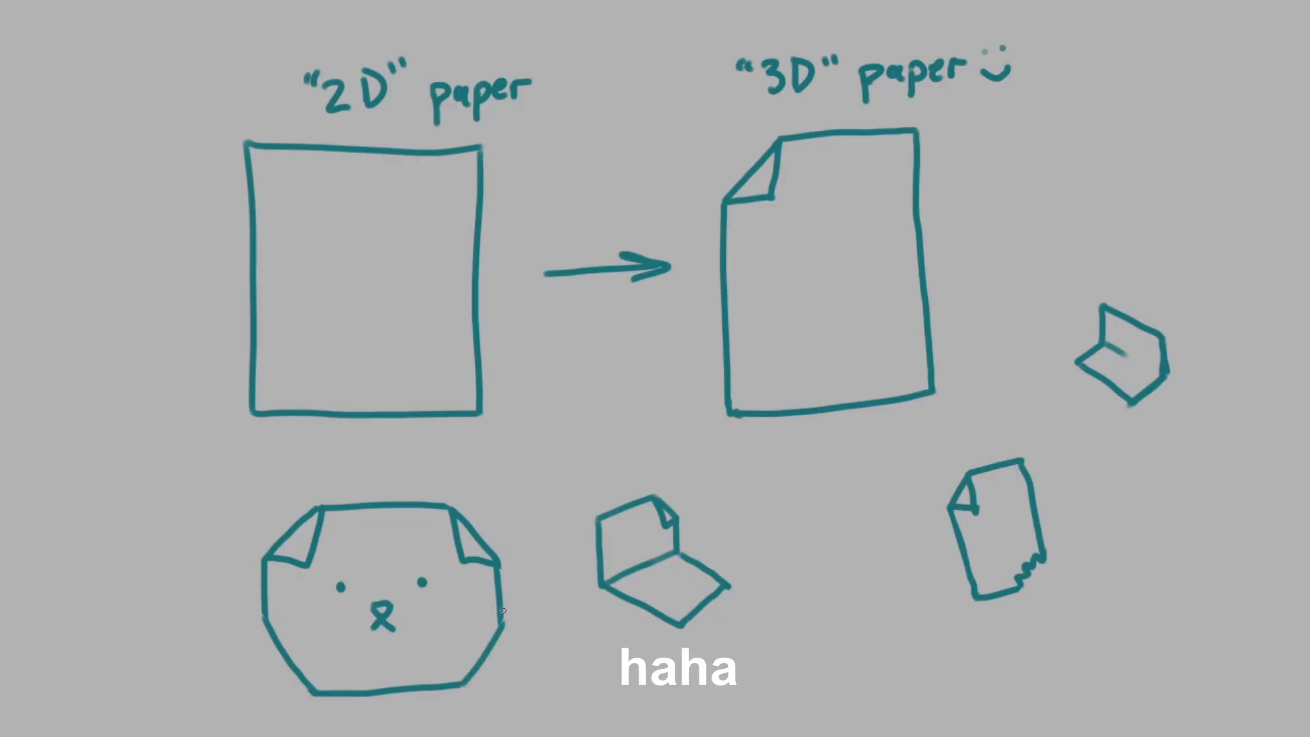
drag(768, 641, 852, 672)
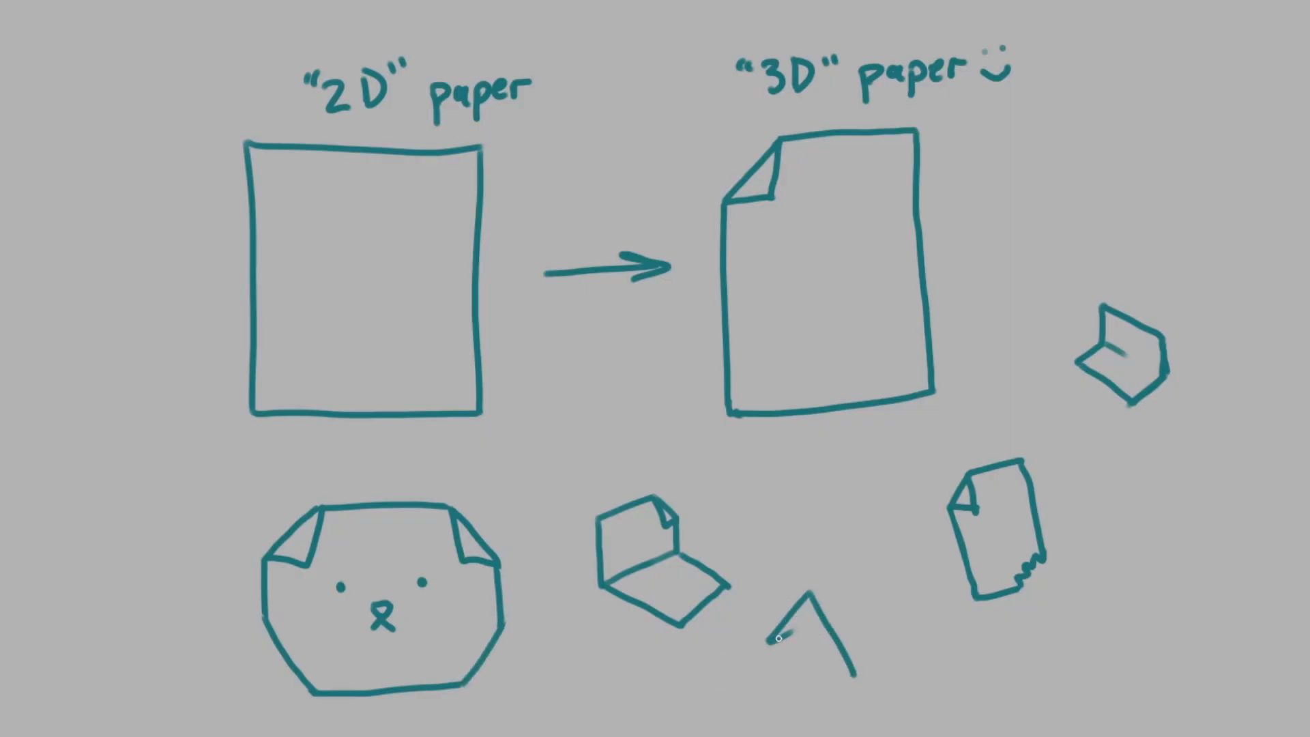
drag(778, 638, 816, 619)
drag(854, 673, 913, 634)
mouse_move(812, 592)
mouse_down()
mouse_move(882, 567)
mouse_move(887, 604)
mouse_up()
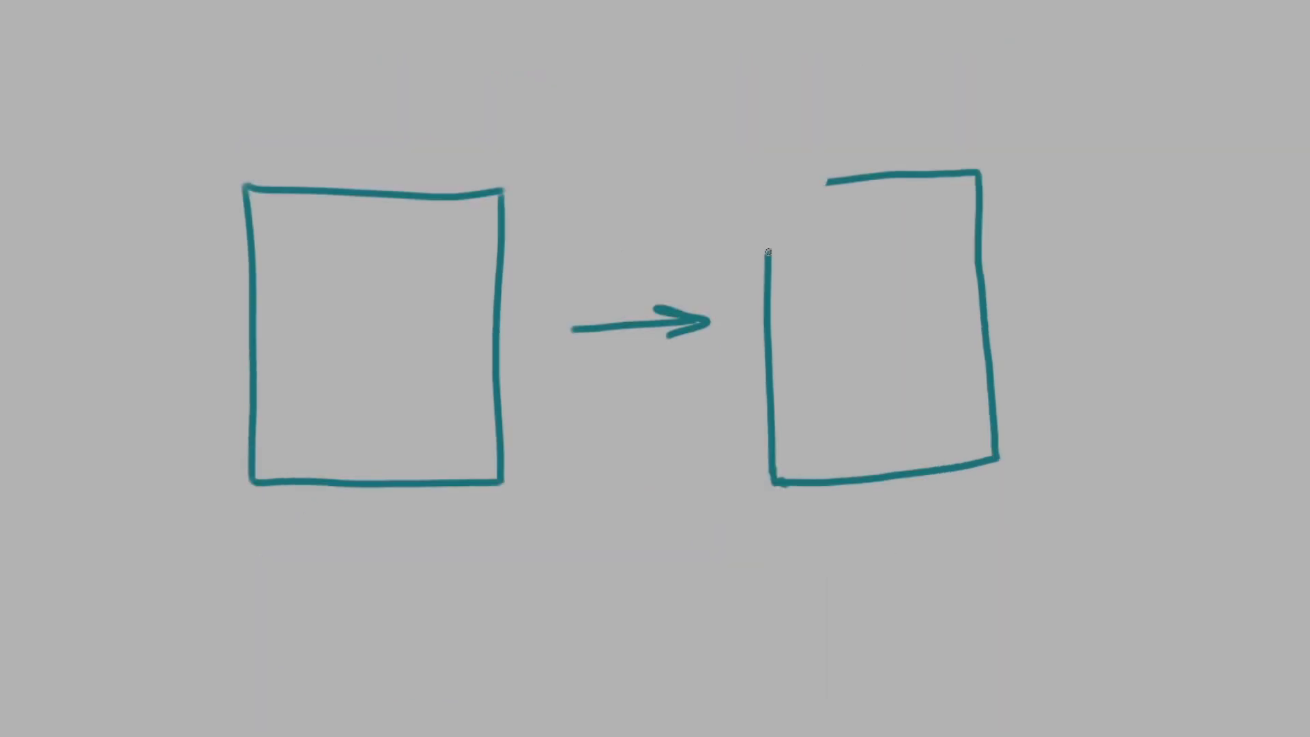
Step: Draw the second sheet's folded corner, label the sheets "2D" paper and "3D" paper, and add a smiley
drag(768, 251, 824, 246)
mouse_move(827, 185)
mouse_down()
mouse_move(819, 243)
mouse_move(802, 214)
mouse_move(825, 186)
mouse_up()
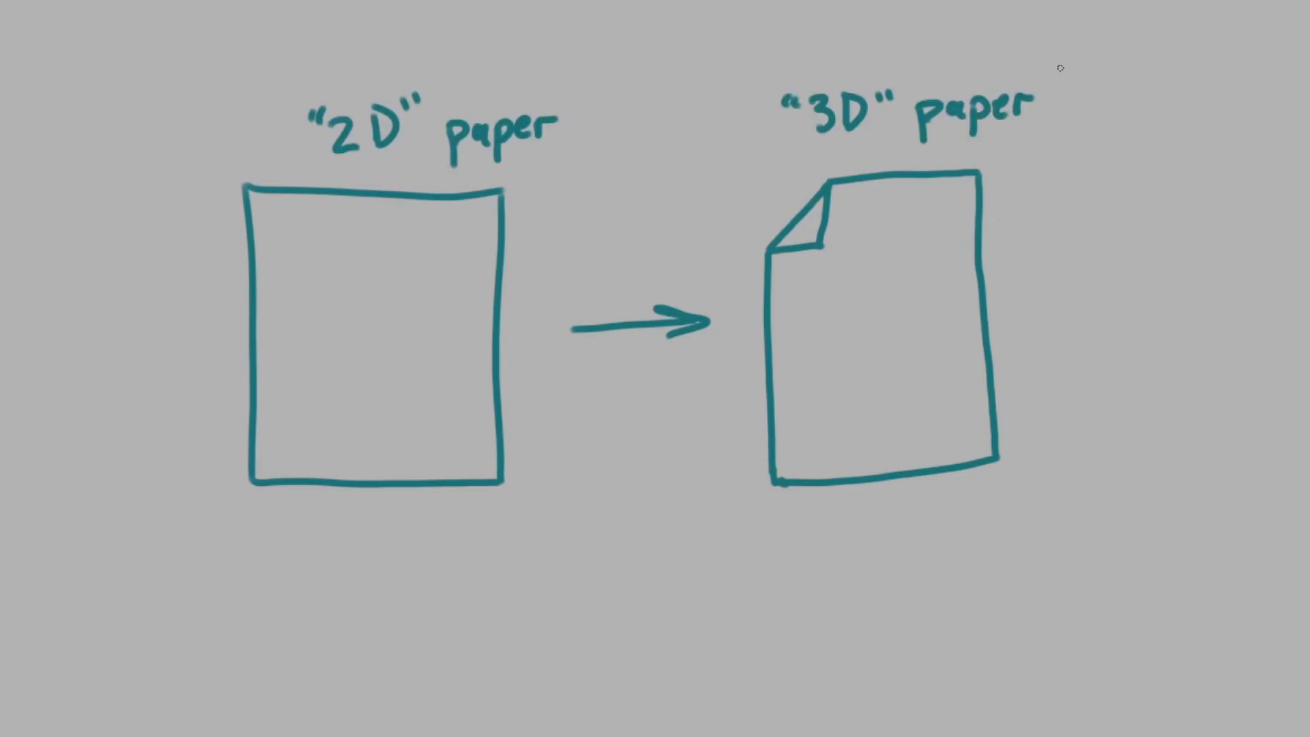
drag(1052, 108, 1081, 101)
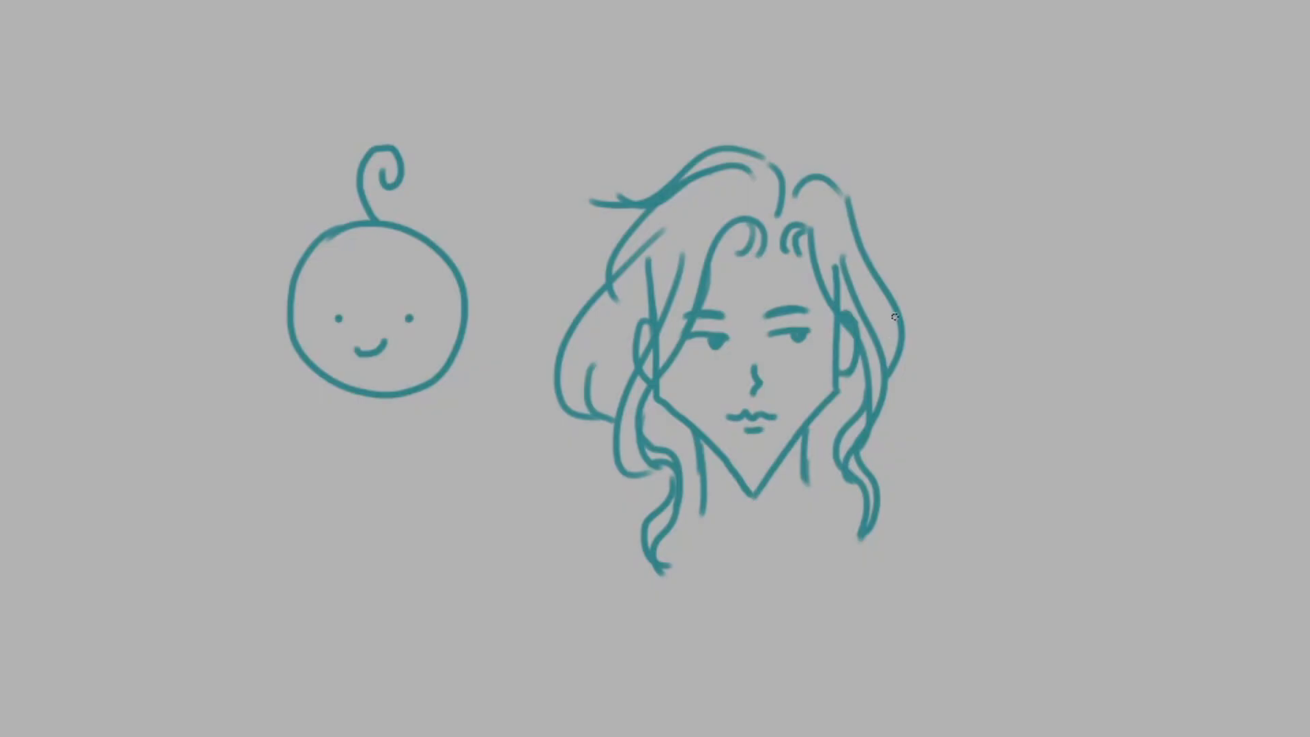
Step: Add outer hair strands to the long-haired head and draw yellow sparkles beside it
drag(857, 206, 921, 384)
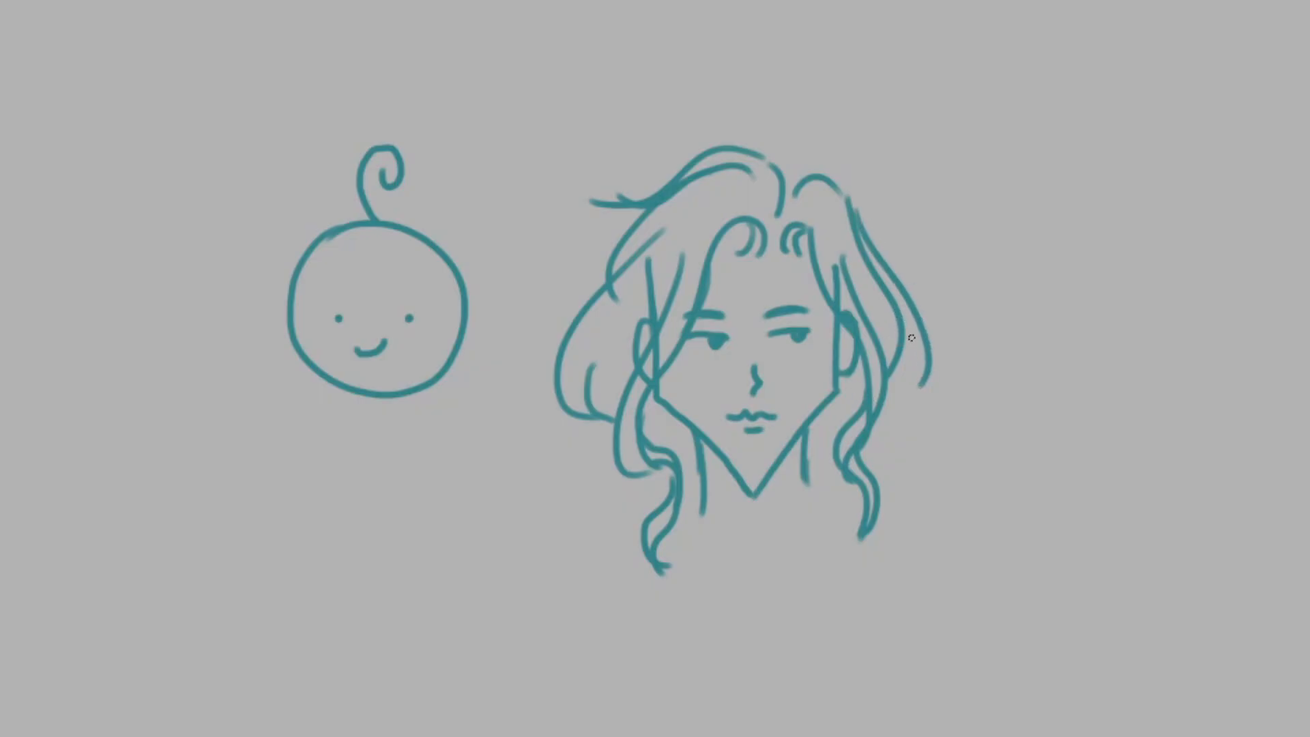
mouse_move(904, 330)
mouse_down()
mouse_move(922, 383)
mouse_move(897, 398)
mouse_up()
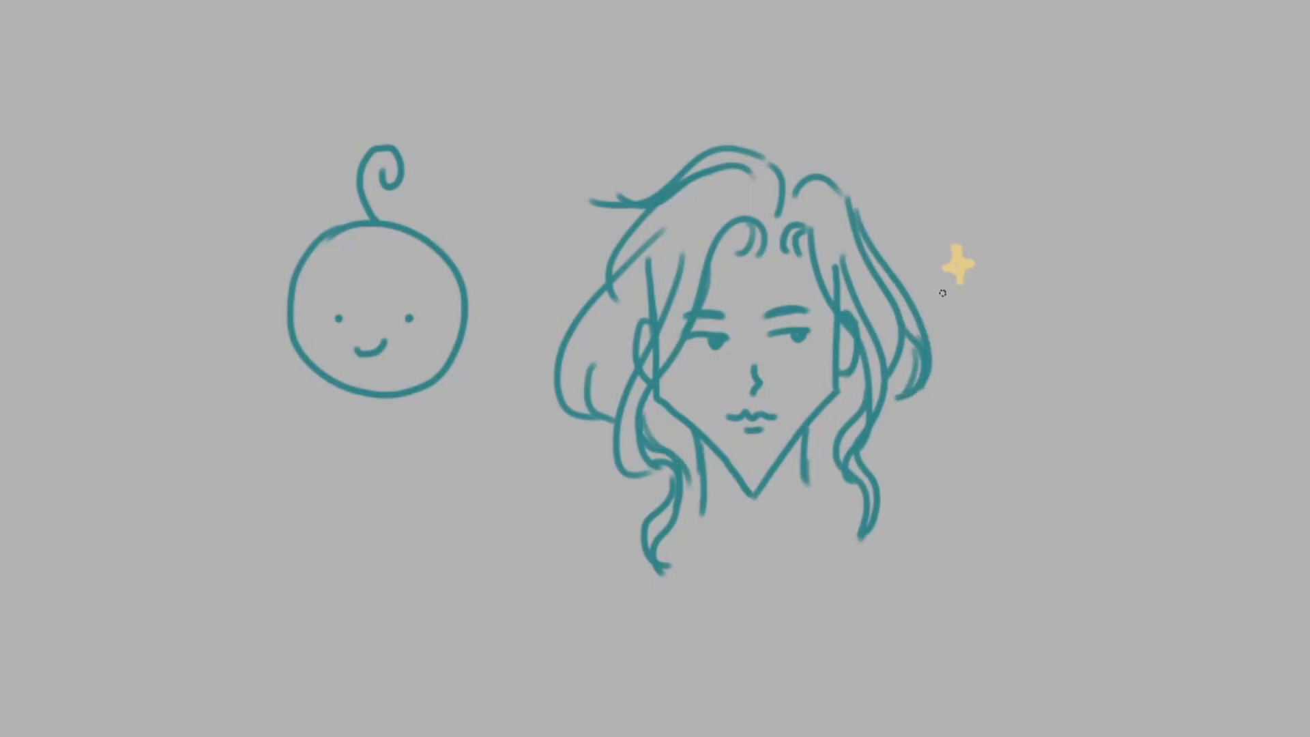
mouse_move(943, 295)
mouse_down()
mouse_move(935, 305)
mouse_move(945, 297)
mouse_up()
Step: Mark the round face's single curl with a red arrow and X, and annotate the long-haired head too
mouse_move(430, 136)
mouse_down()
mouse_move(470, 166)
mouse_move(504, 115)
mouse_move(568, 114)
mouse_move(565, 71)
mouse_up()
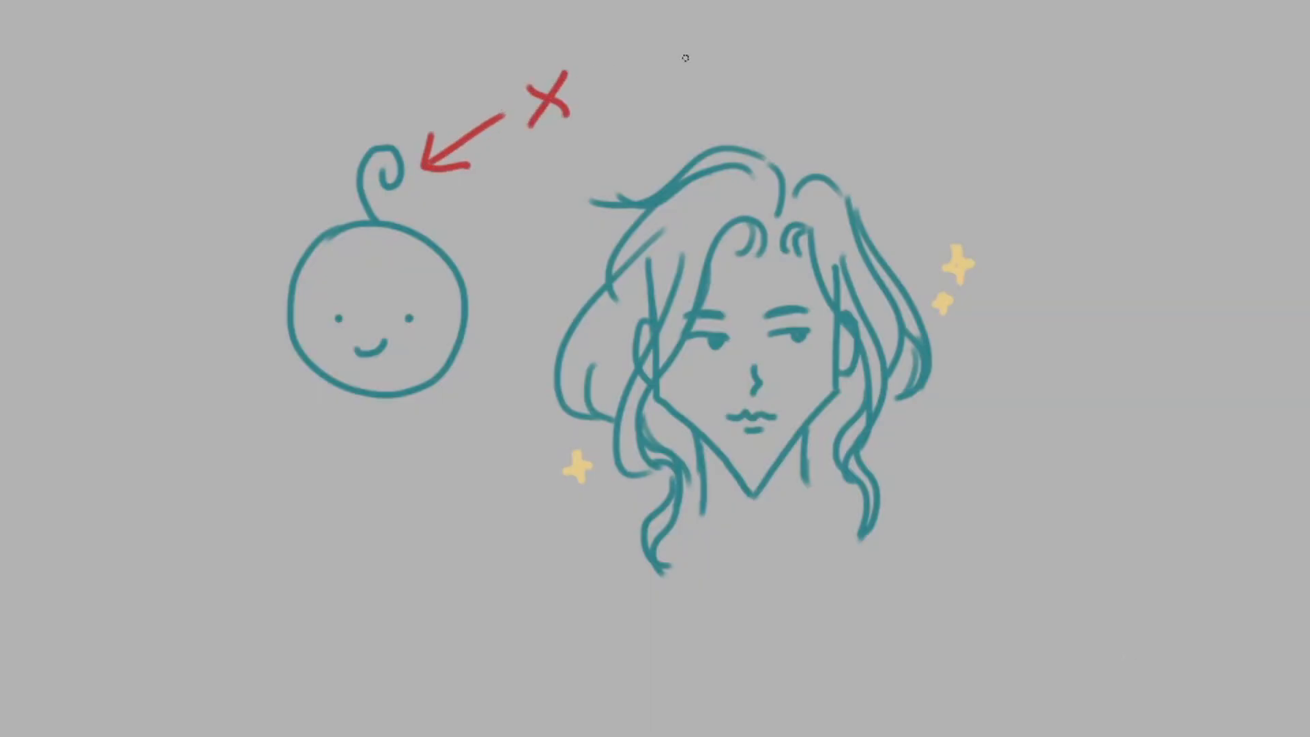
mouse_move(882, 158)
mouse_down()
mouse_move(899, 196)
mouse_move(921, 194)
mouse_move(953, 135)
mouse_move(1035, 80)
mouse_move(993, 178)
mouse_move(1044, 64)
mouse_up()
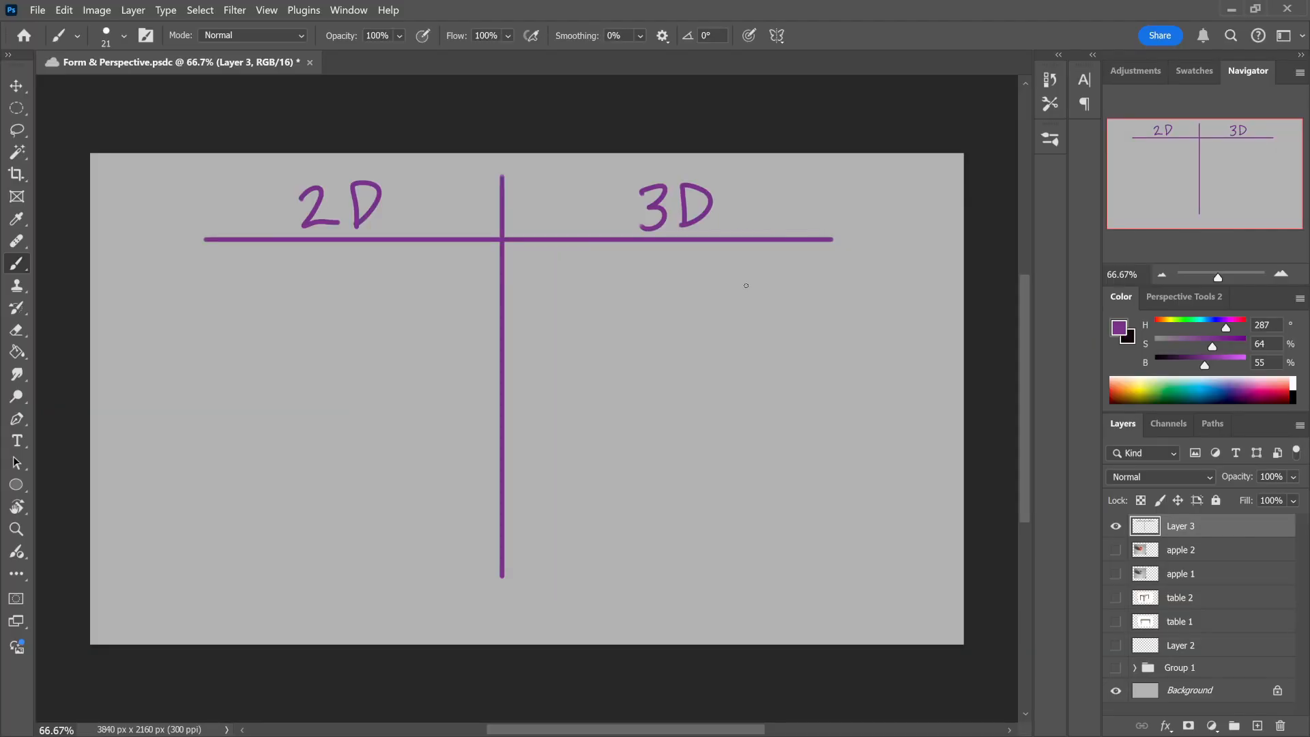
mouse_move(572, 351)
mouse_down()
mouse_move(439, 672)
mouse_move(601, 356)
mouse_move(572, 352)
mouse_up()
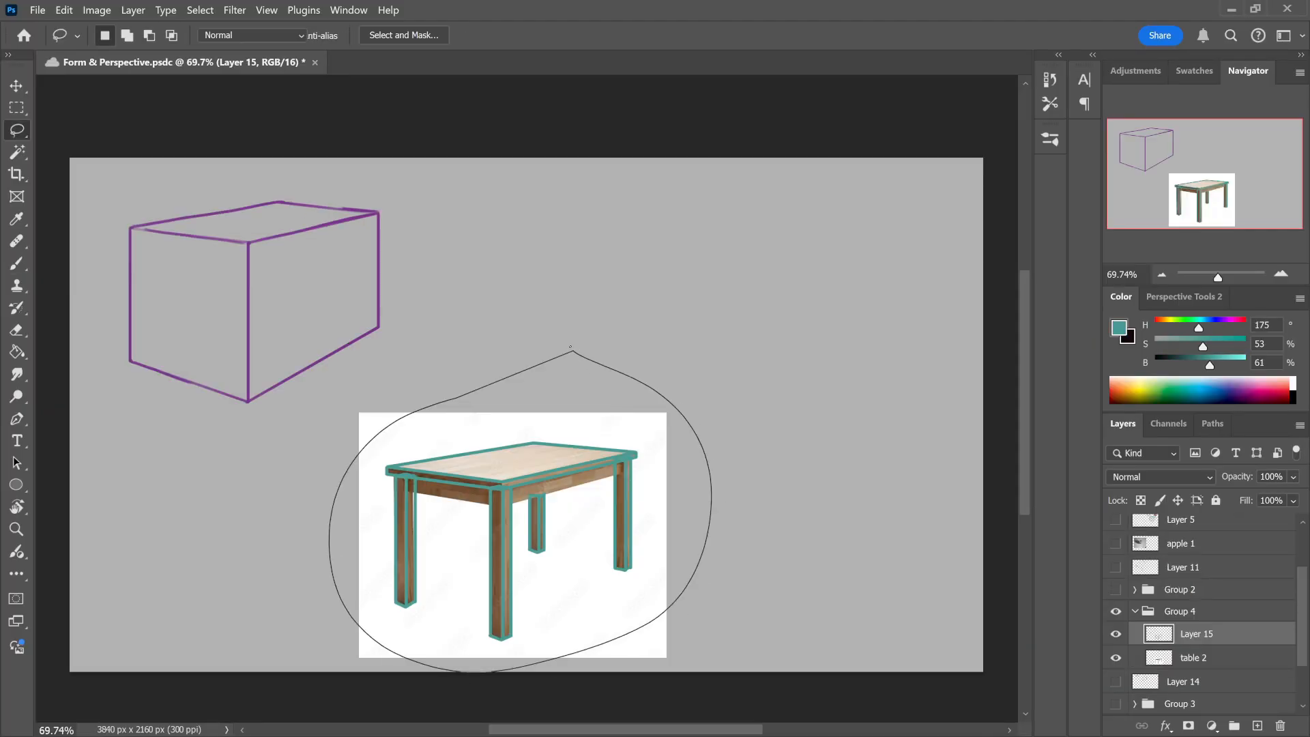
key(ctrl+t)
drag(600, 520, 778, 325)
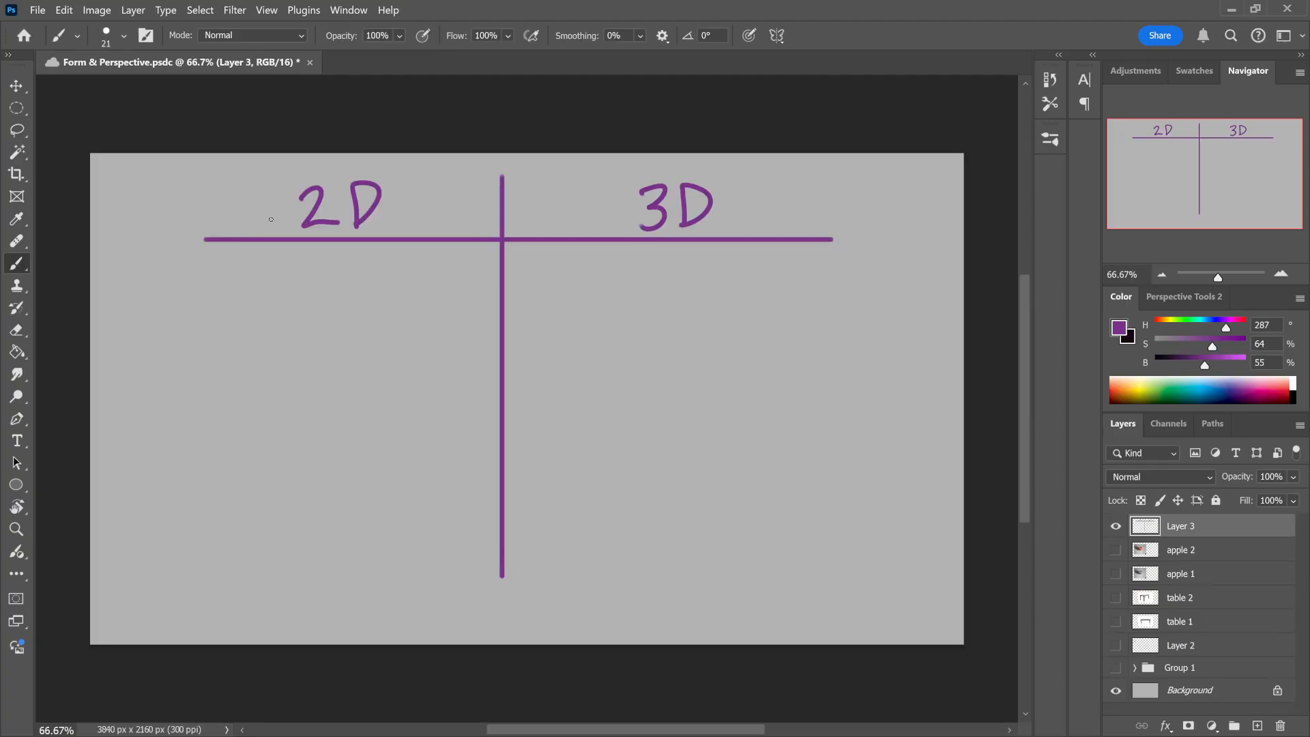
Step: Draw a purple square in the 2D column and a purple cube in the 3D column
drag(243, 275, 241, 339)
mouse_move(244, 276)
mouse_down()
mouse_move(320, 273)
mouse_move(309, 343)
mouse_move(297, 337)
mouse_move(311, 341)
mouse_up()
key(ctrl+z)
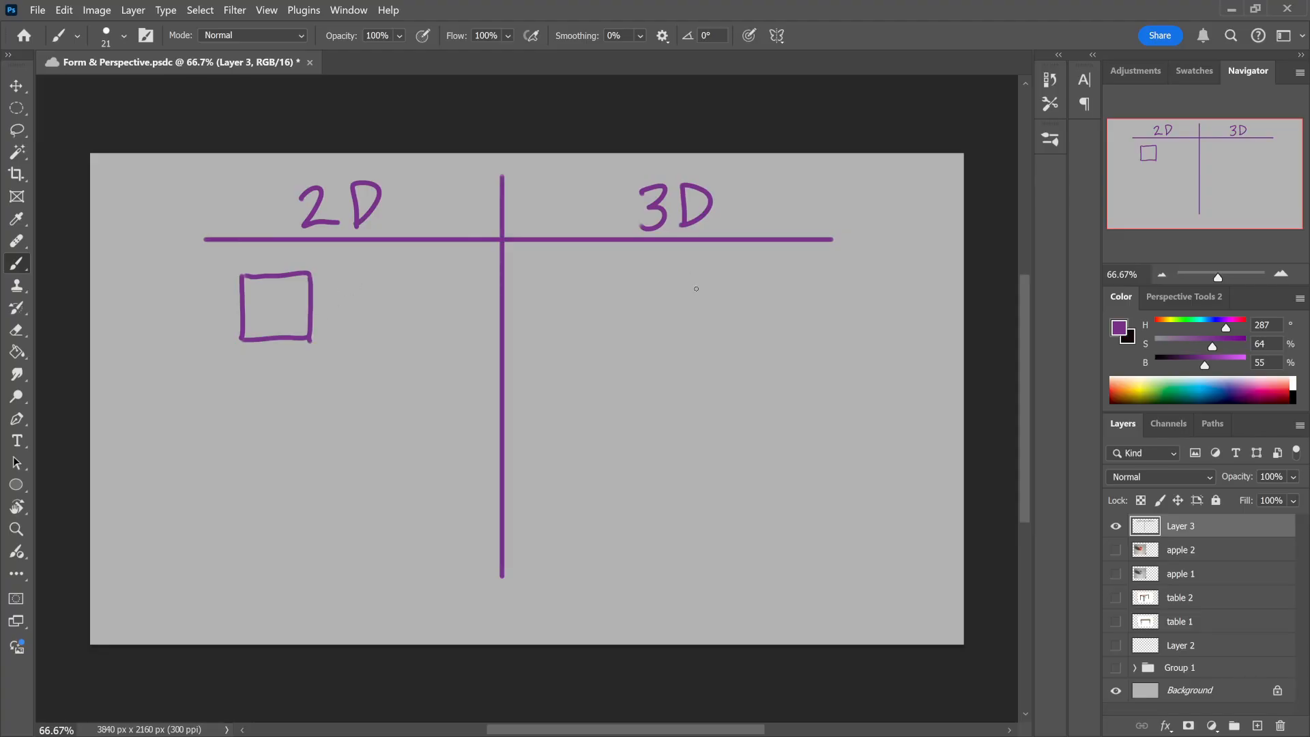
mouse_move(573, 283)
mouse_down()
mouse_move(577, 344)
mouse_move(614, 315)
mouse_move(621, 274)
mouse_move(656, 307)
mouse_move(615, 320)
mouse_move(615, 375)
mouse_move(595, 358)
mouse_move(617, 377)
mouse_move(657, 355)
mouse_up()
drag(655, 307, 659, 357)
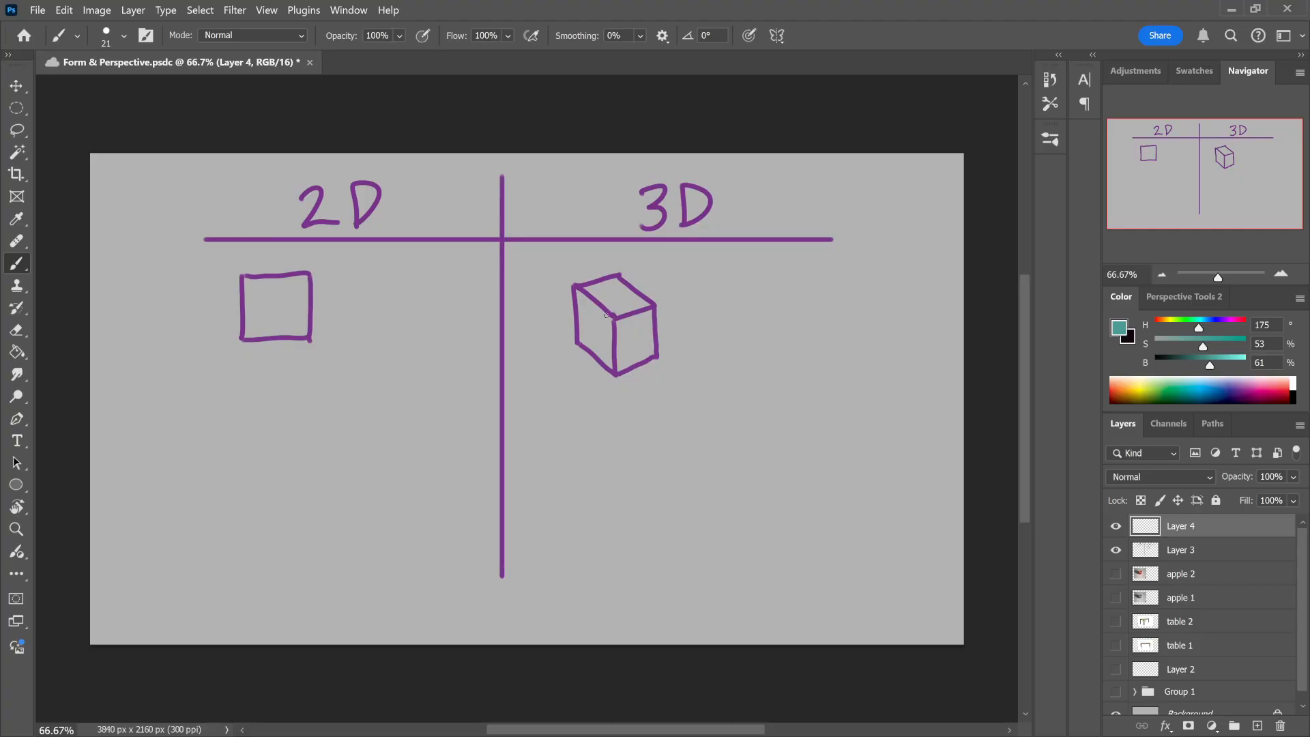
Step: Draw teal arrows along the edges of the cube's top face to show its directions in space
drag(606, 315, 581, 302)
mouse_move(661, 299)
mouse_down()
mouse_move(625, 268)
mouse_move(633, 283)
mouse_up()
drag(627, 331, 673, 310)
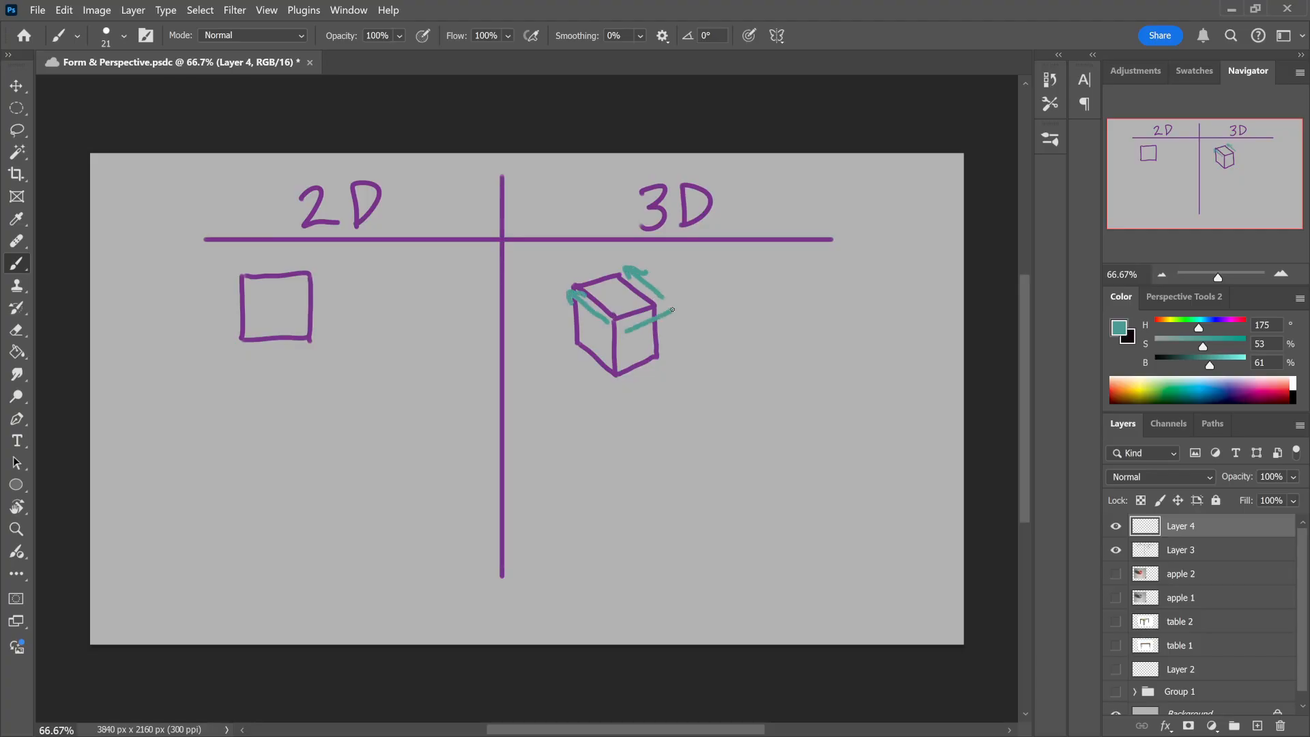
drag(574, 281, 610, 263)
Step: Outline the 2D square with a larger teal square and draw a purple circle in each column
mouse_move(233, 284)
mouse_down()
mouse_move(225, 347)
mouse_move(327, 347)
mouse_move(325, 256)
mouse_move(234, 253)
mouse_move(230, 317)
mouse_up()
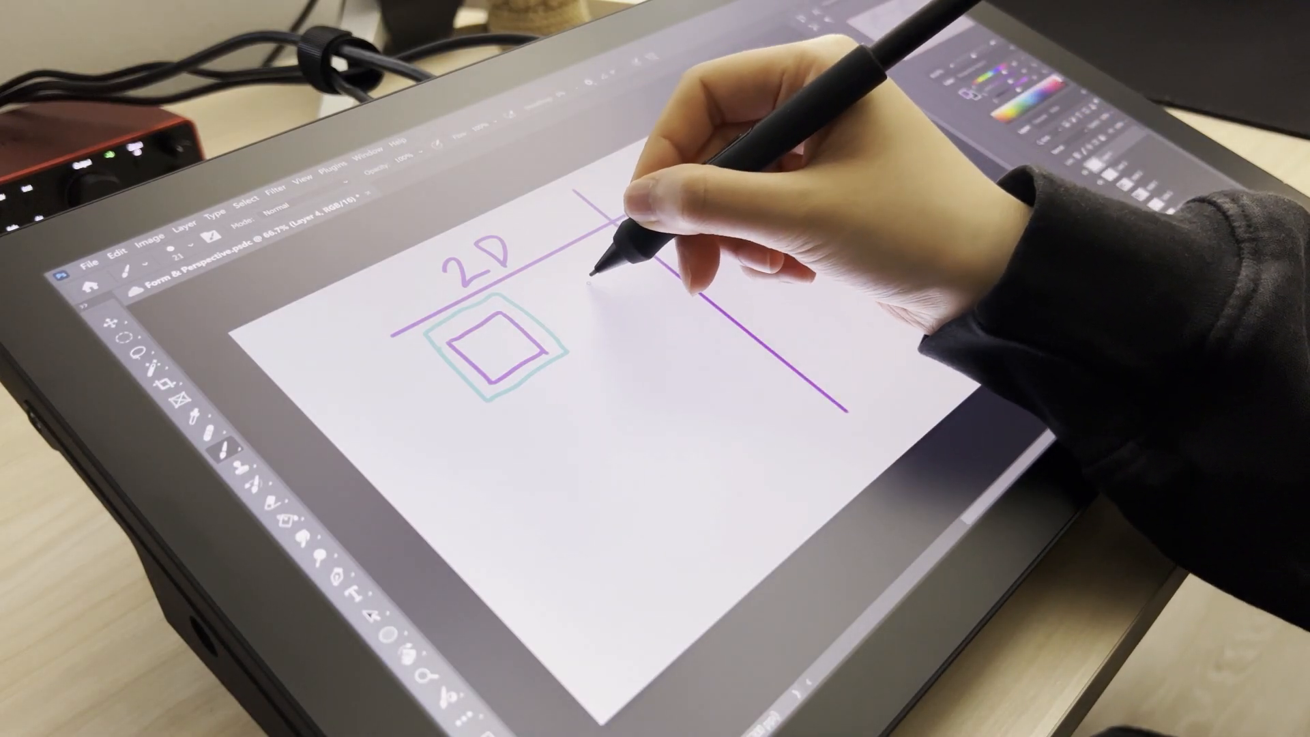
mouse_move(580, 281)
mouse_down()
mouse_move(610, 318)
mouse_move(649, 292)
mouse_move(581, 280)
mouse_up()
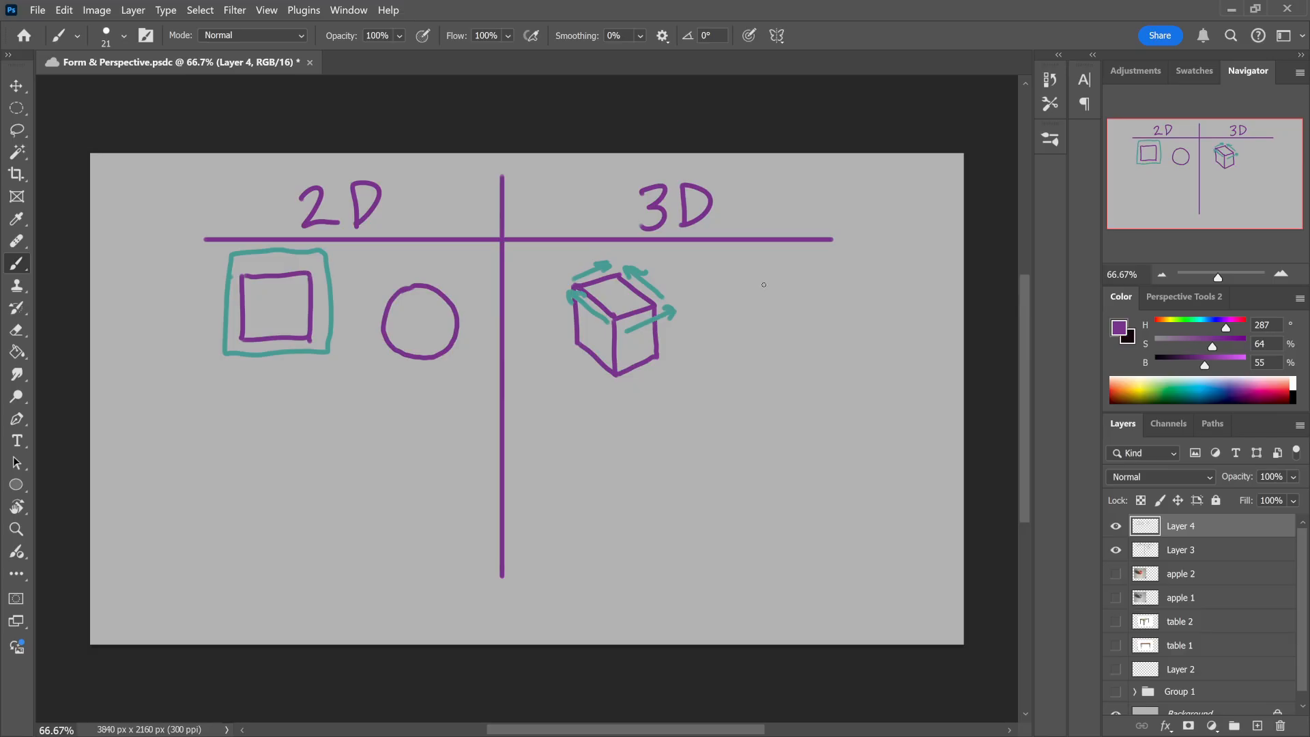
mouse_move(759, 295)
mouse_down()
mouse_move(725, 346)
mouse_move(748, 372)
mouse_move(780, 374)
mouse_move(800, 351)
mouse_move(794, 313)
mouse_move(752, 295)
mouse_up()
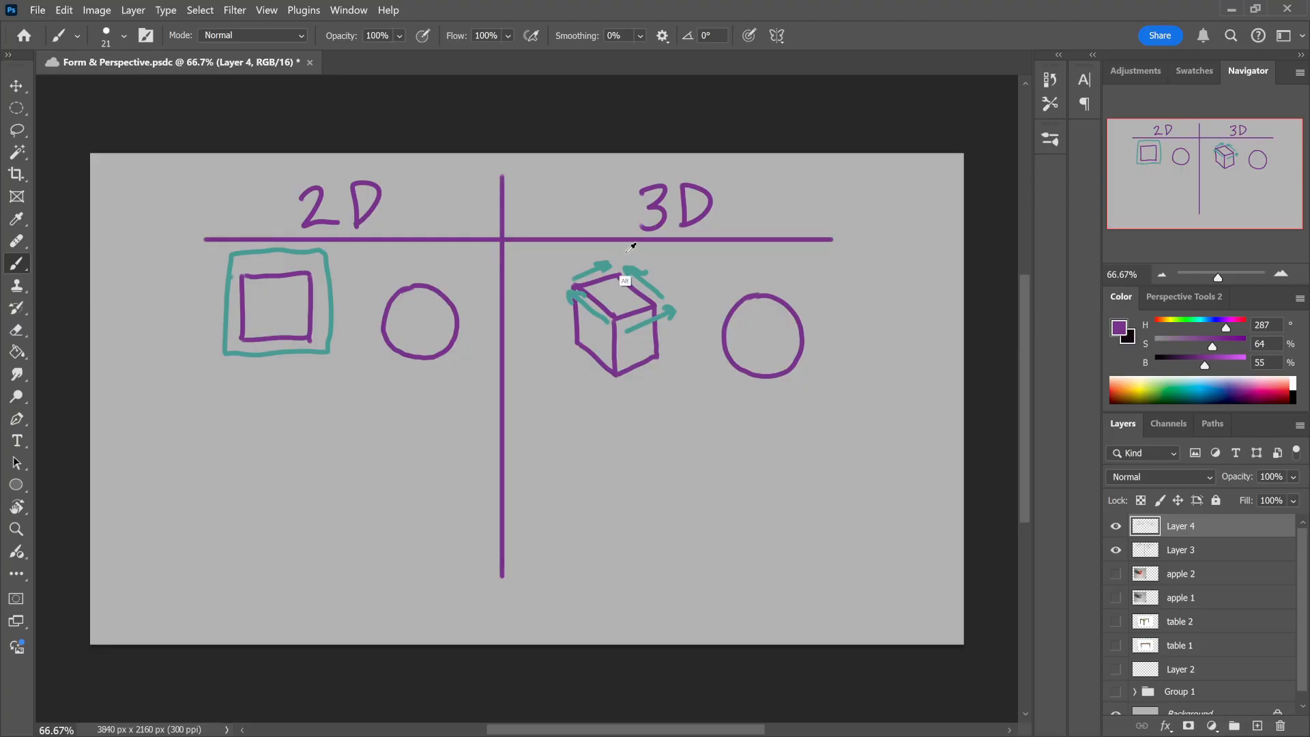
Step: Add dashed teal contour lines across the 3D circle and a teal ring around the 2D circle
alt+click(635, 281)
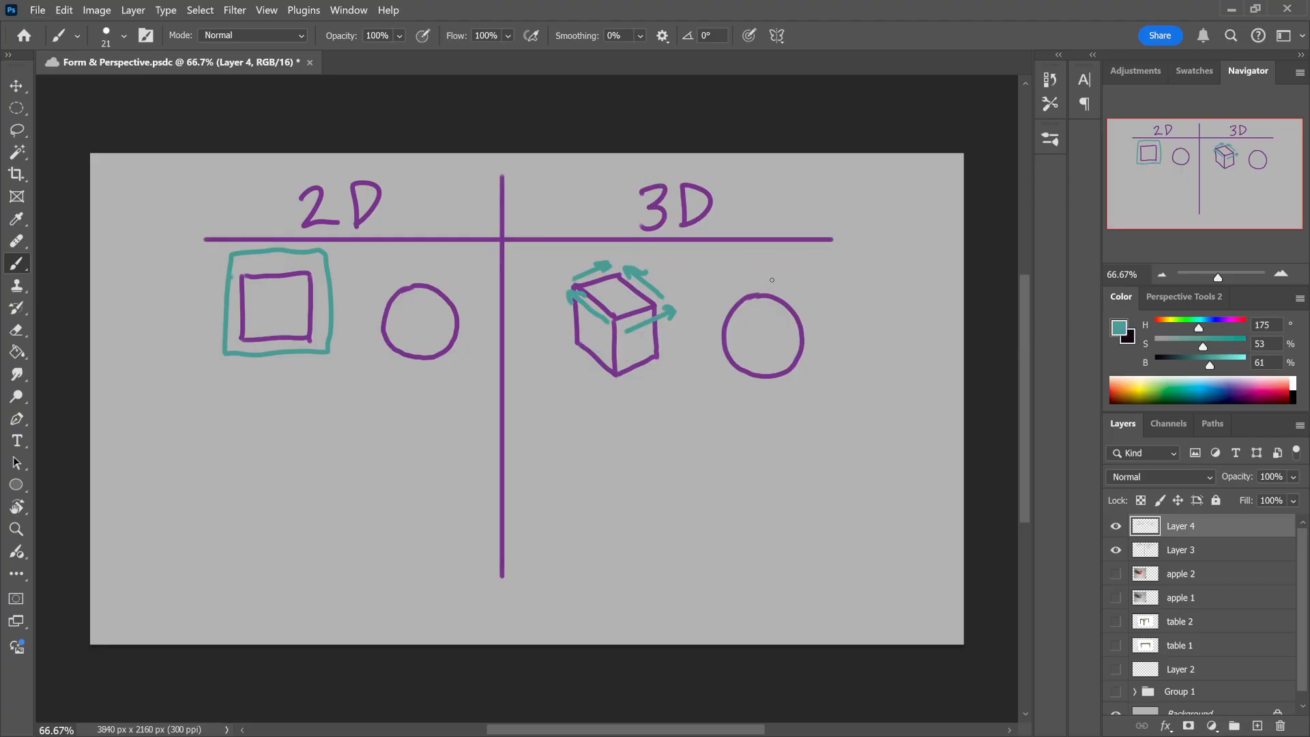
mouse_move(758, 297)
mouse_down()
mouse_move(782, 313)
mouse_move(784, 349)
mouse_up()
key(ctrl+z)
mouse_move(758, 298)
mouse_down()
mouse_move(789, 341)
mouse_move(778, 375)
mouse_up()
drag(726, 335, 743, 345)
mouse_move(387, 283)
mouse_down()
mouse_move(374, 358)
mouse_move(400, 273)
mouse_up()
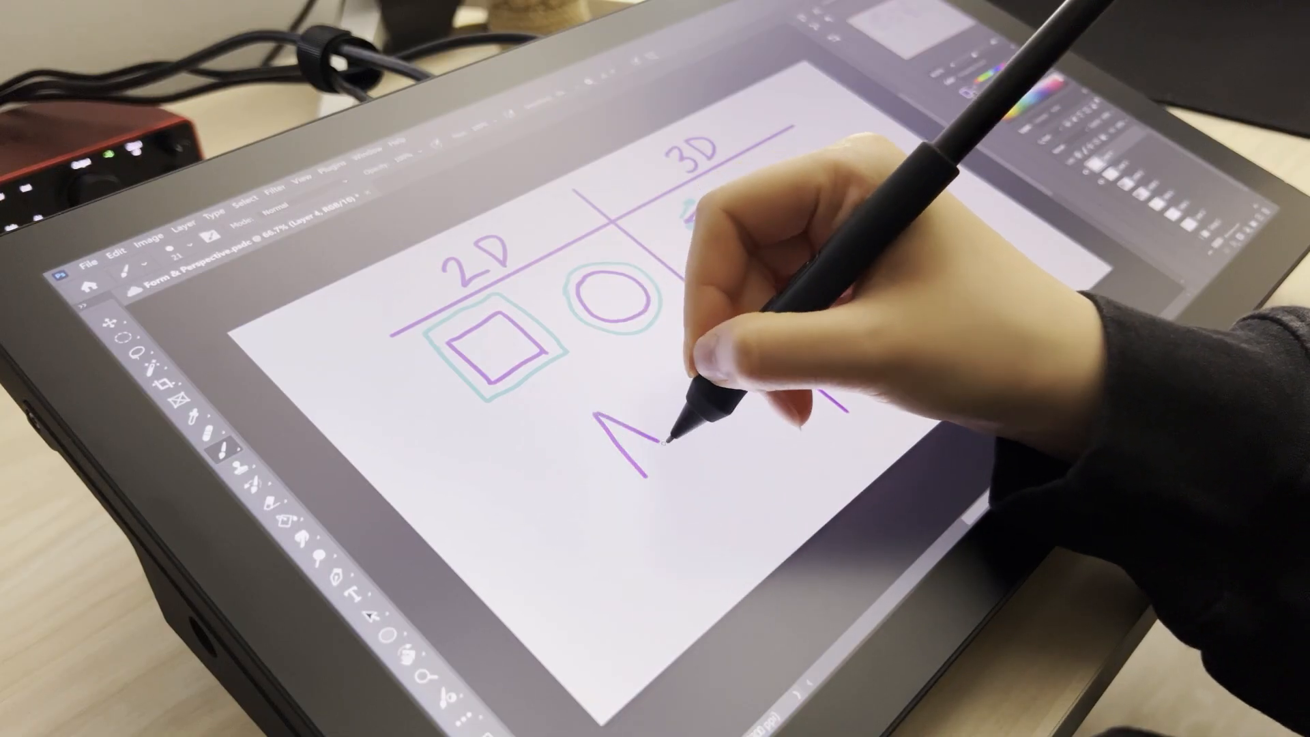
Step: Draw a purple triangle in the 2D column and a triangular prism in the 3D column
drag(646, 471, 672, 430)
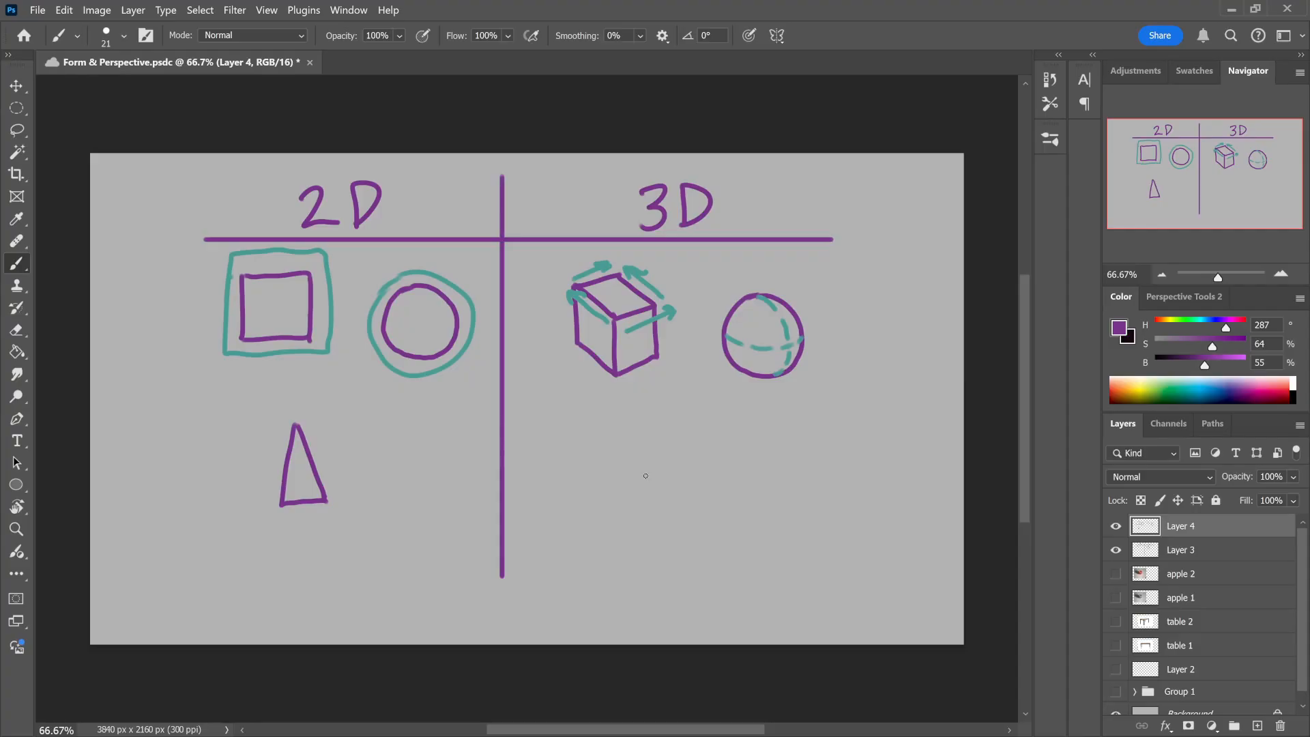
mouse_move(638, 486)
mouse_down()
mouse_move(673, 495)
mouse_move(645, 488)
mouse_move(674, 492)
mouse_move(706, 429)
mouse_up()
key(ctrl+z)
drag(677, 492, 716, 444)
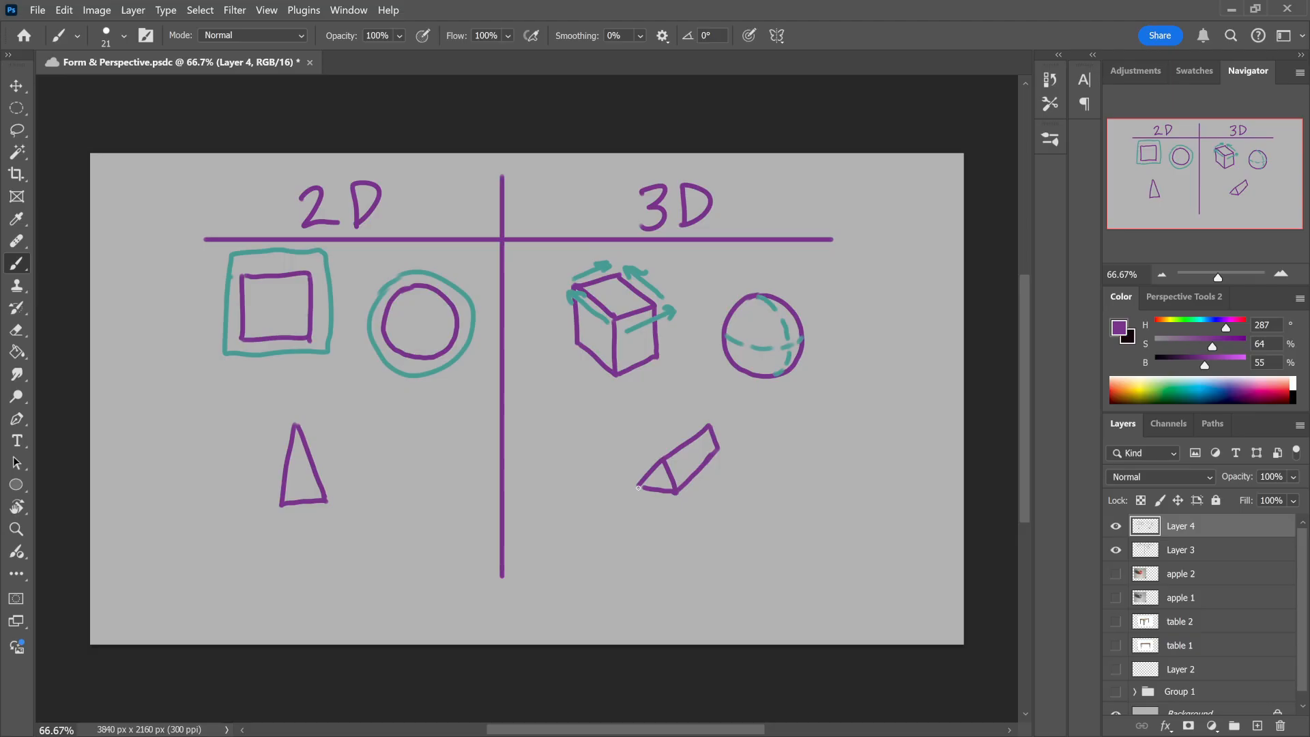
Step: Draw a purple upright cylinder beside the prism and add a curved teal arrow around its top
mouse_move(819, 413)
mouse_down()
mouse_move(775, 425)
mouse_move(824, 425)
mouse_move(797, 414)
mouse_move(775, 486)
mouse_move(776, 511)
mouse_move(831, 517)
mouse_up()
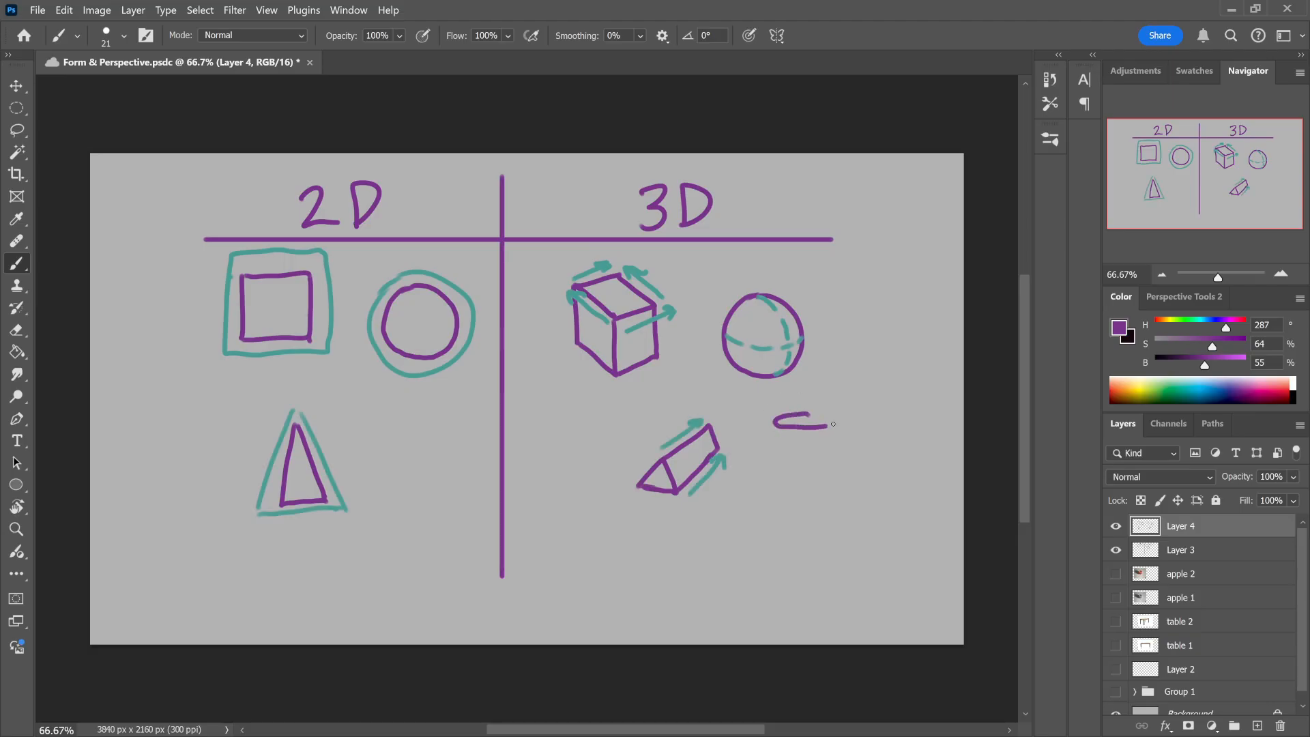
key(ctrl+z)
key(ctrl+z)
drag(834, 426, 834, 510)
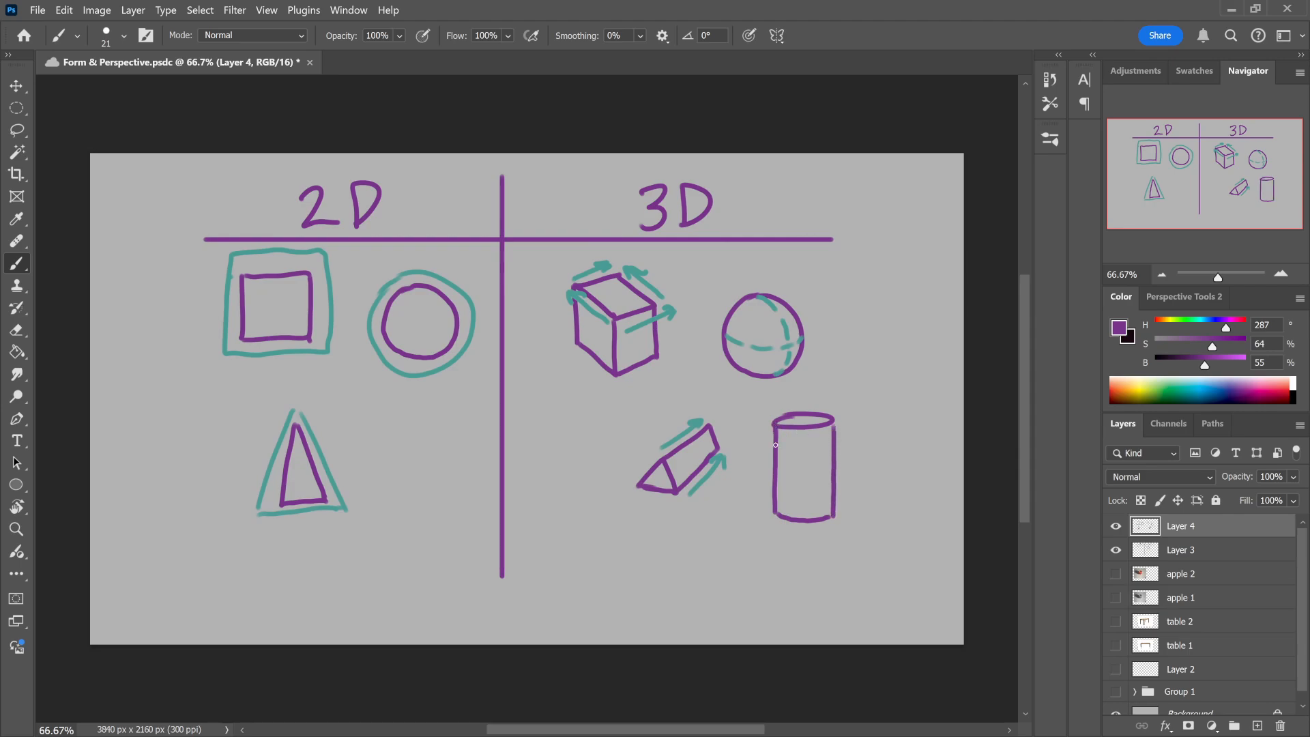
alt+click(640, 300)
mouse_move(763, 428)
mouse_down()
mouse_move(786, 408)
mouse_move(848, 422)
mouse_up()
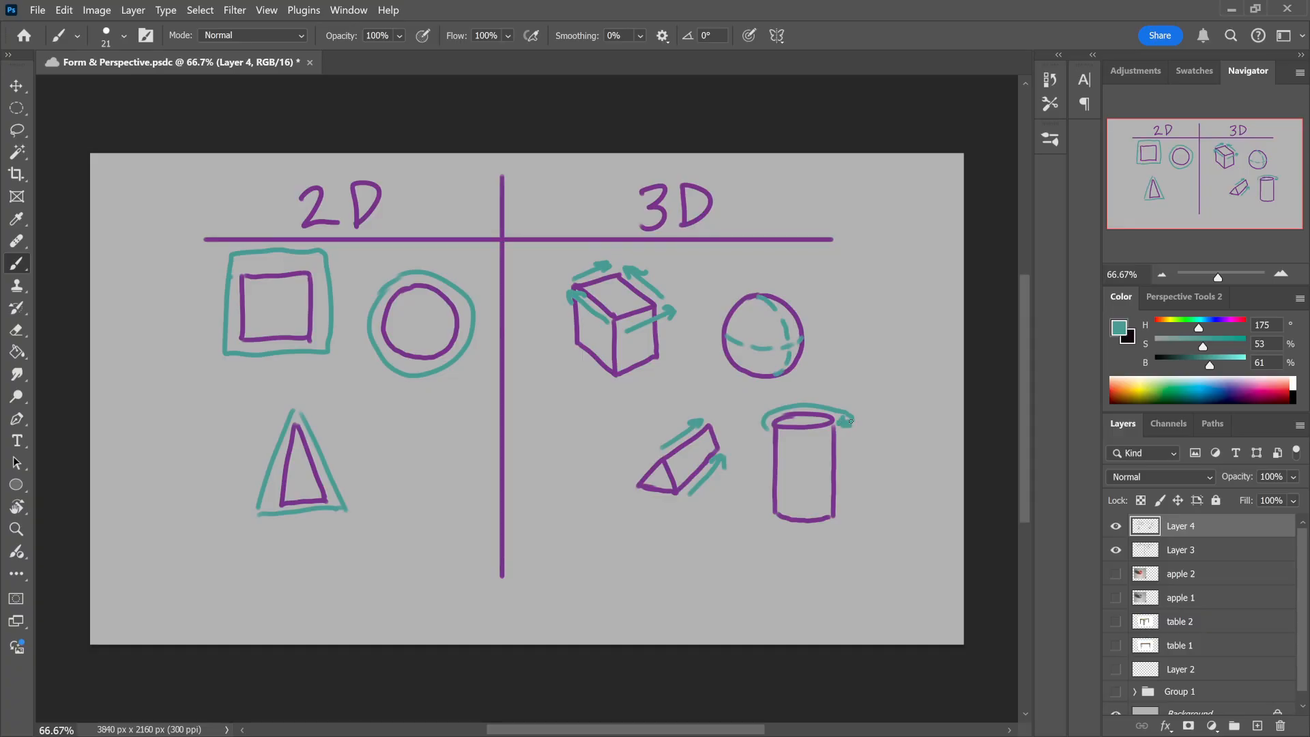
Step: Select the upright cylinder beside the box and reshape it with Free Transform, stretching it downward
mouse_move(983, 59)
mouse_down()
mouse_move(1026, 220)
mouse_move(985, 60)
mouse_up()
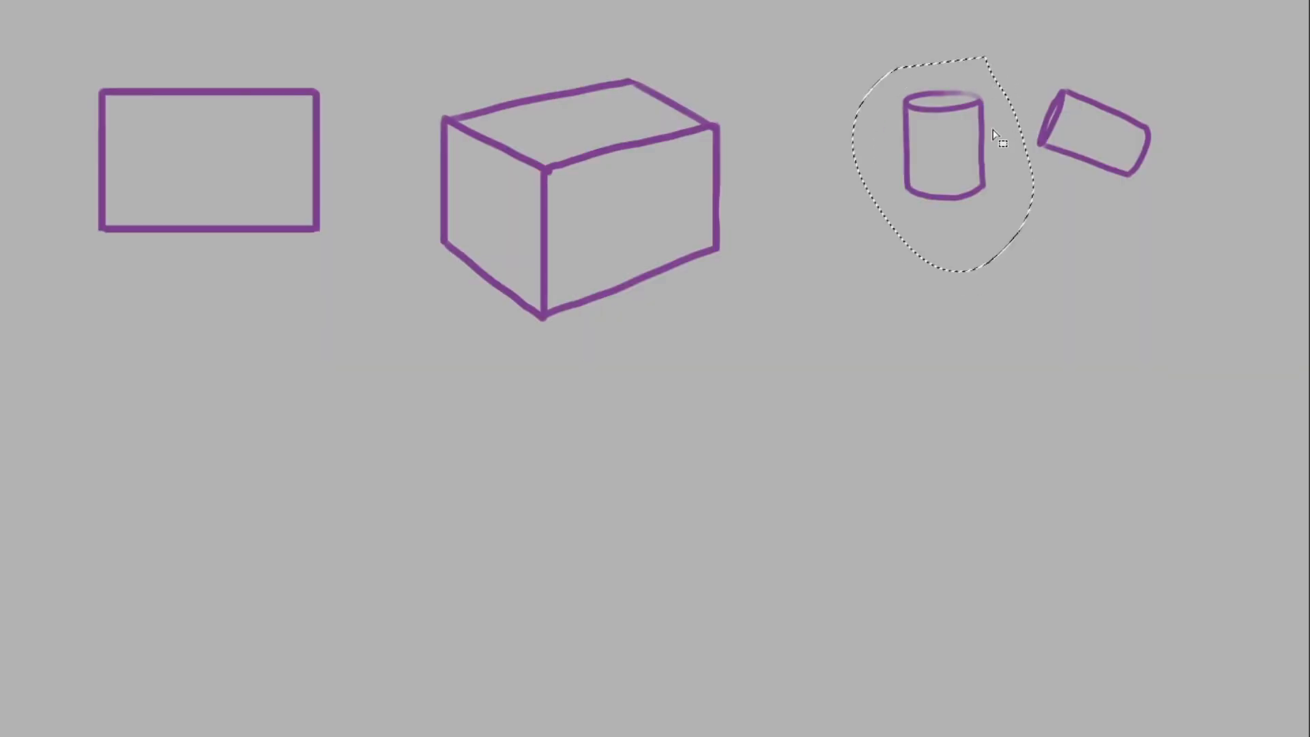
key(ctrl+t)
drag(945, 272, 945, 390)
drag(994, 245, 927, 247)
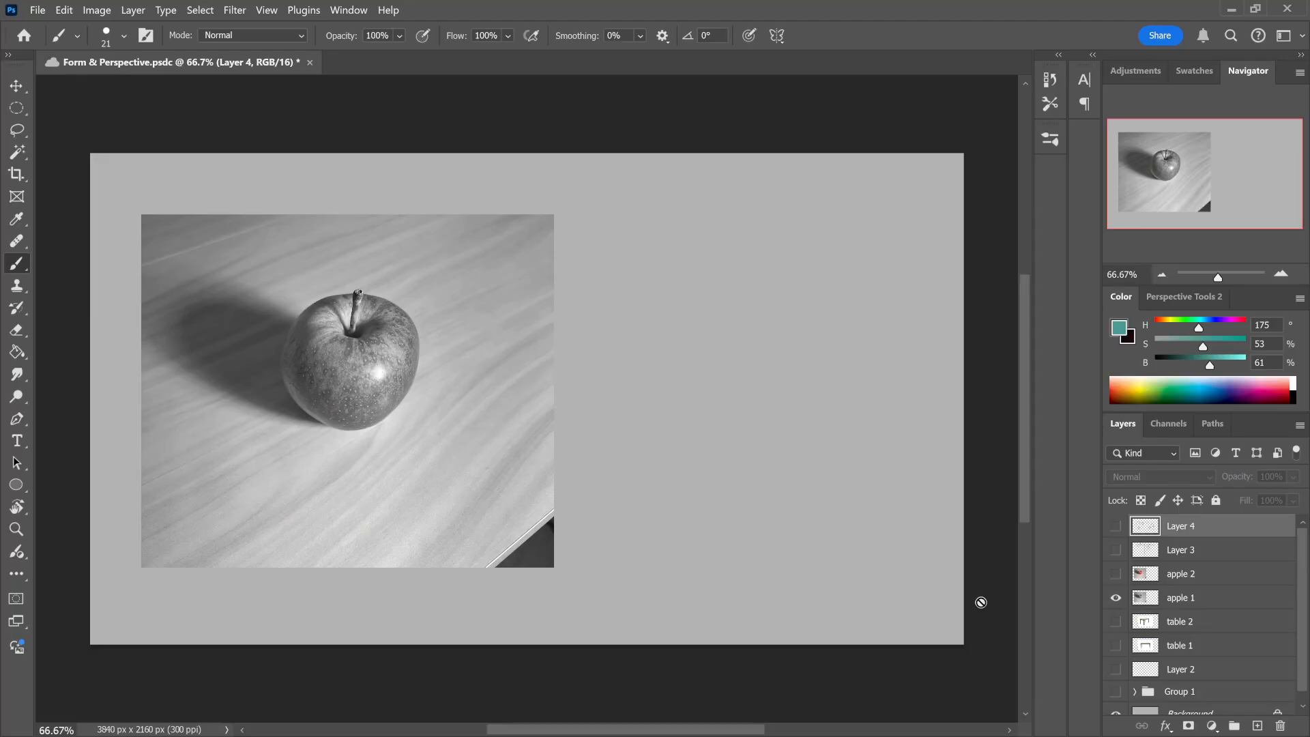
Step: Preview the apple 2 image, and outline the apple's silhouette in purple on a new layer above apple 1
click(1115, 576)
click(1115, 574)
click(1163, 598)
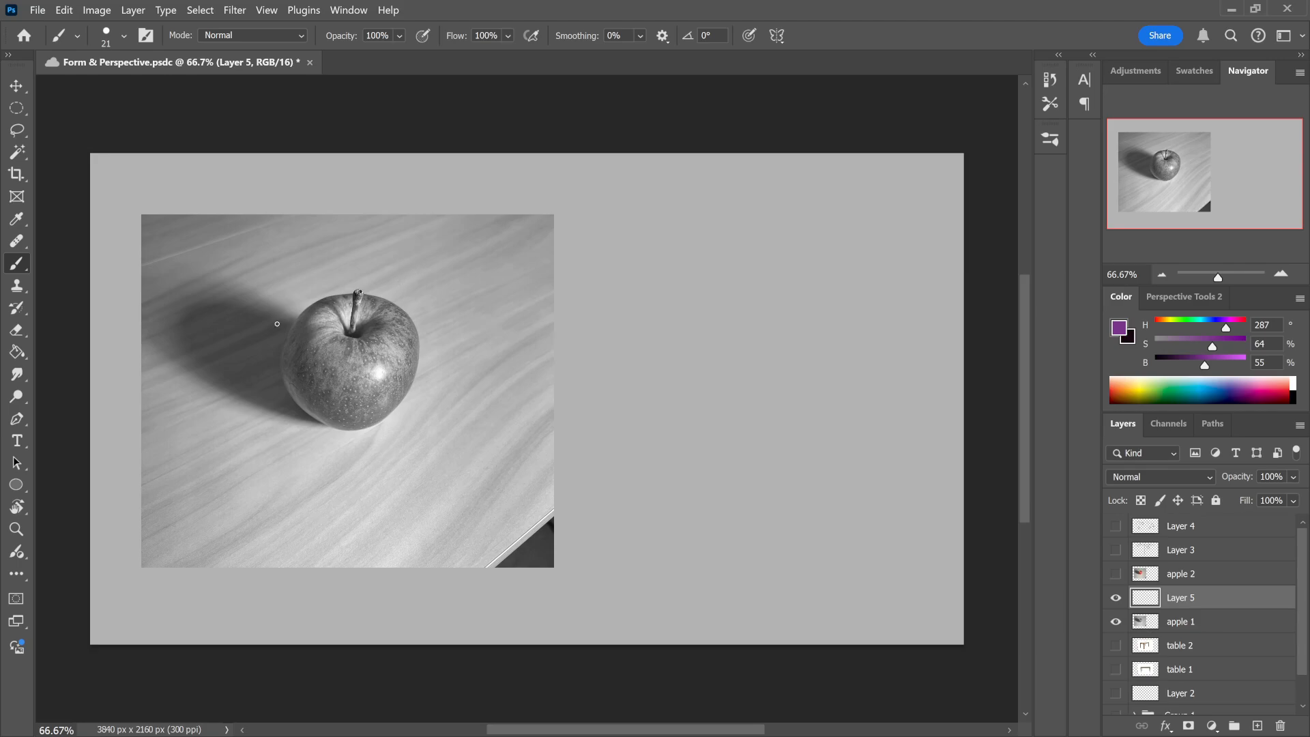
mouse_move(277, 324)
mouse_down()
mouse_move(270, 429)
mouse_move(392, 445)
mouse_move(433, 342)
mouse_move(314, 281)
mouse_move(274, 334)
mouse_up()
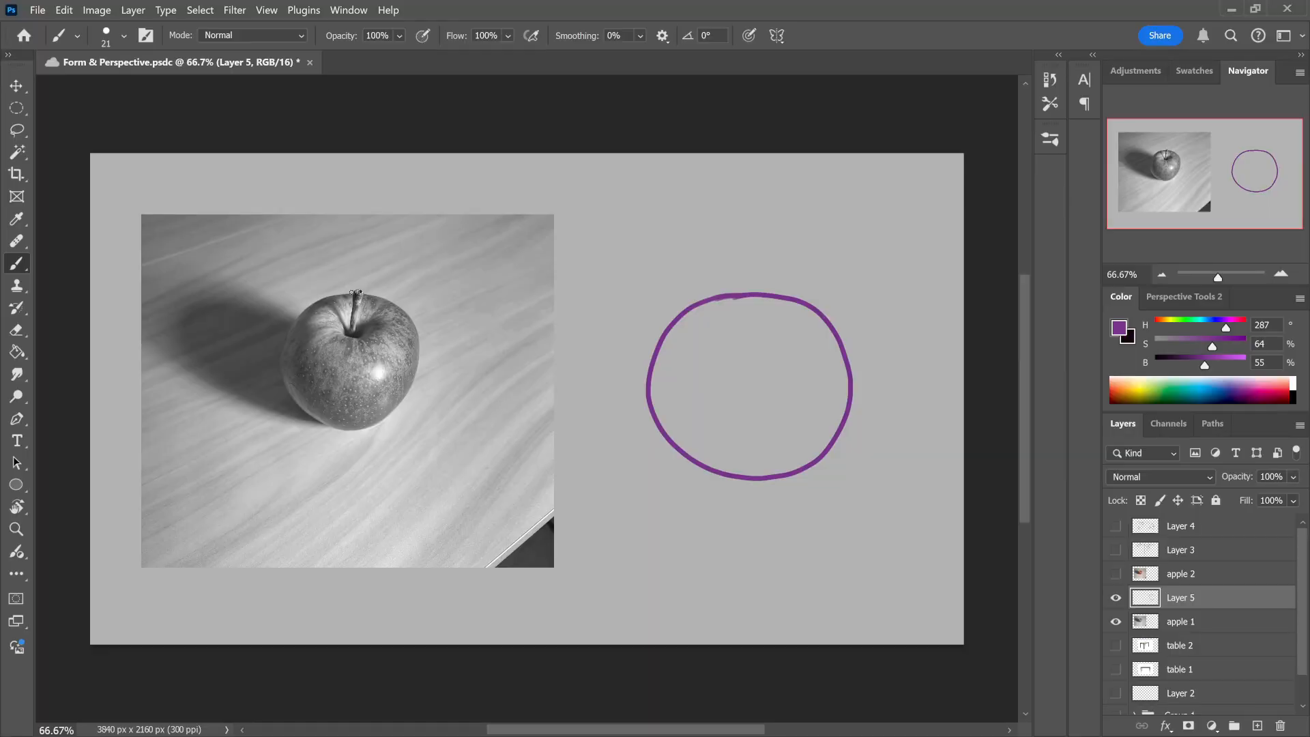
Step: Trace the apple's upper rim as a purple ellipse and mark the curve of the stem dimple inside it
mouse_move(331, 297)
mouse_down()
mouse_move(322, 346)
mouse_move(404, 323)
mouse_move(334, 309)
mouse_move(369, 336)
mouse_up()
key(ctrl+z)
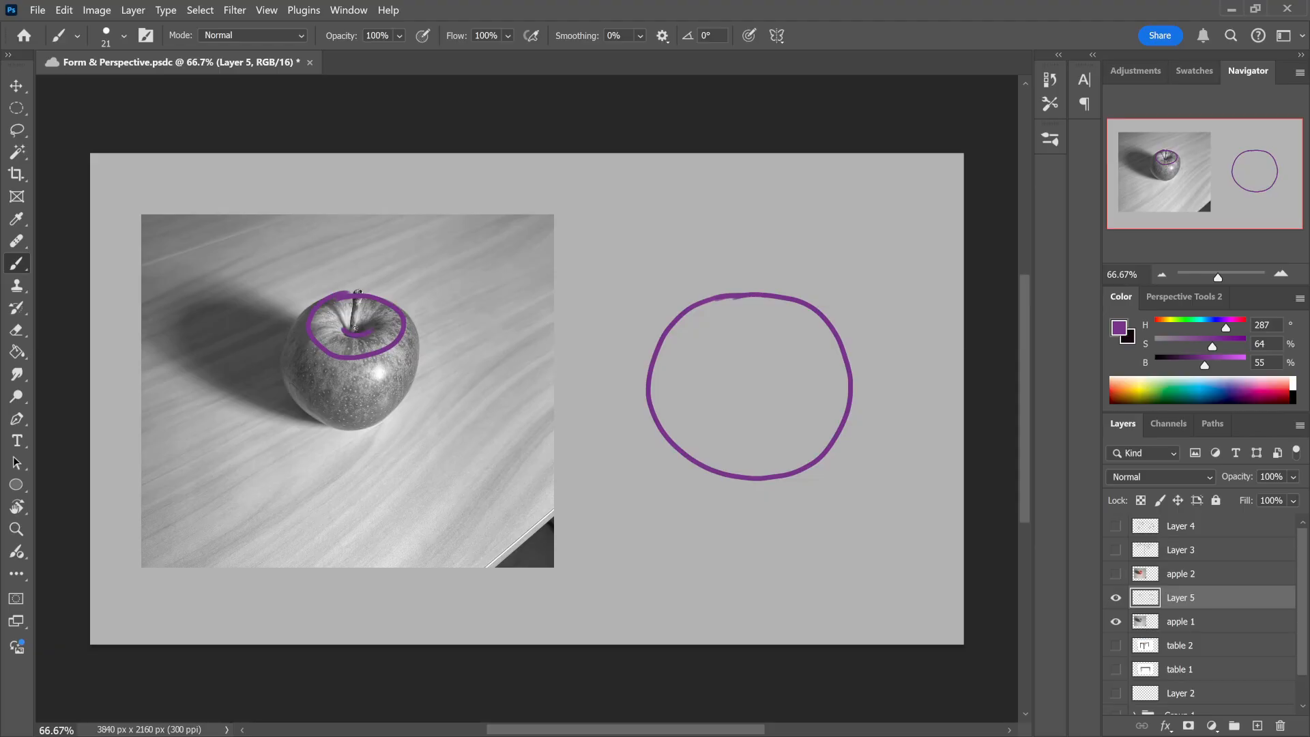
drag(347, 329, 358, 327)
Step: Lasso the traced rim and dimple, move them off the photo beside the large circle, and deselect
click(17, 130)
mouse_move(334, 263)
mouse_down()
mouse_move(326, 422)
mouse_move(321, 258)
mouse_up()
key(v)
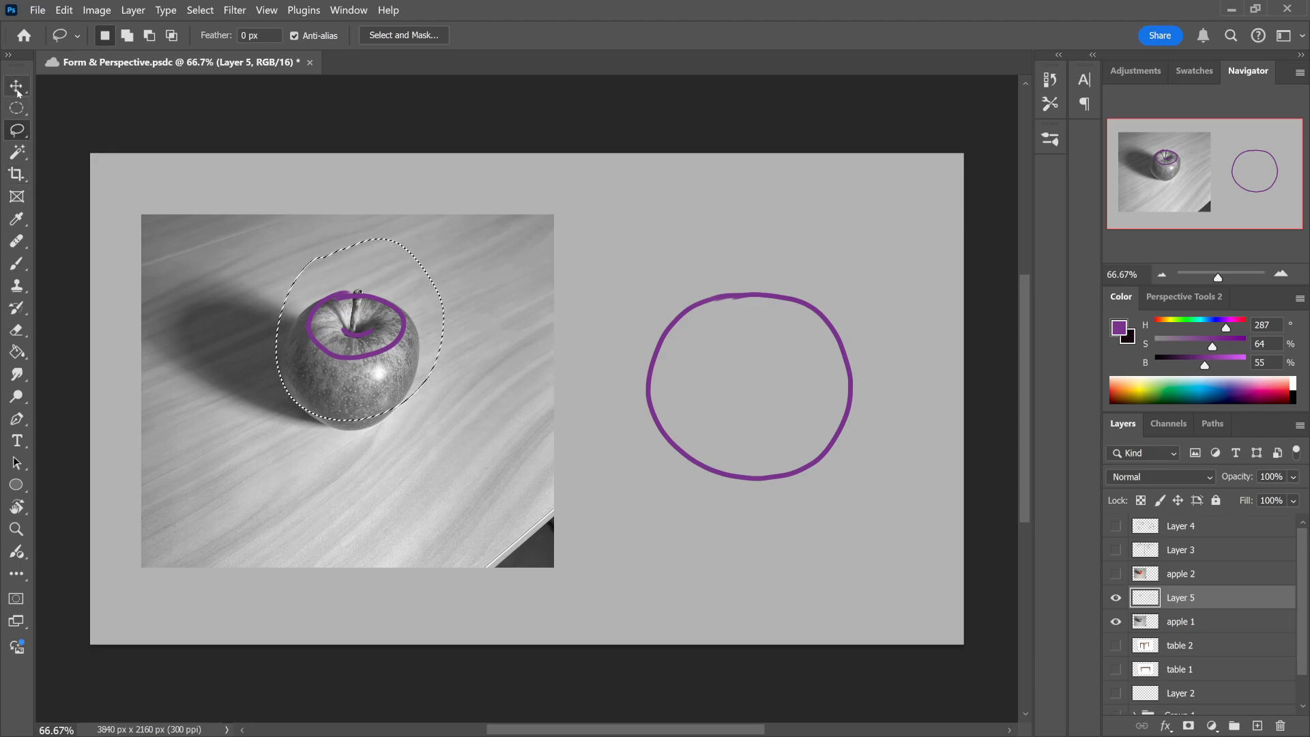
mouse_move(400, 334)
mouse_down()
mouse_move(587, 348)
mouse_move(686, 280)
mouse_move(675, 252)
mouse_up()
key(ctrl+d)
key(b)
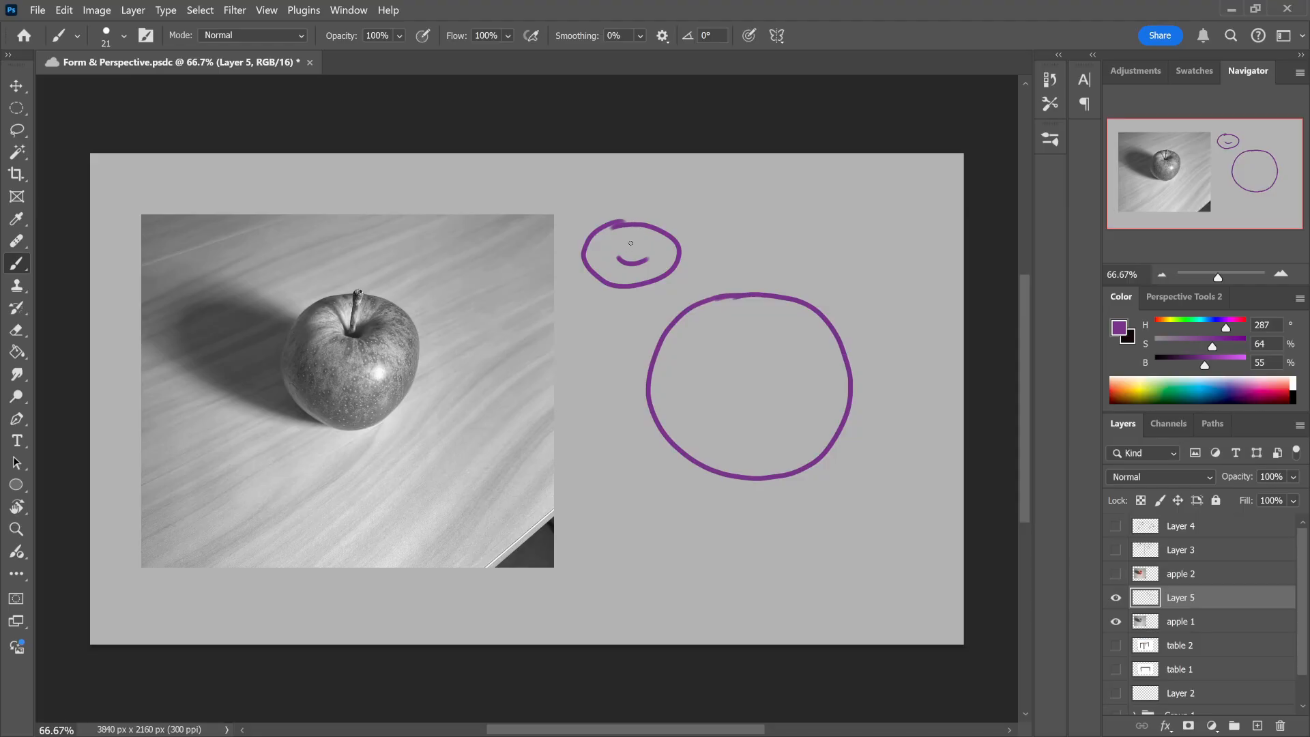
Step: Turn the dimple in the small ellipse into a hole, and draw a second, flatter purple doughnut above the large circle
drag(623, 258, 640, 256)
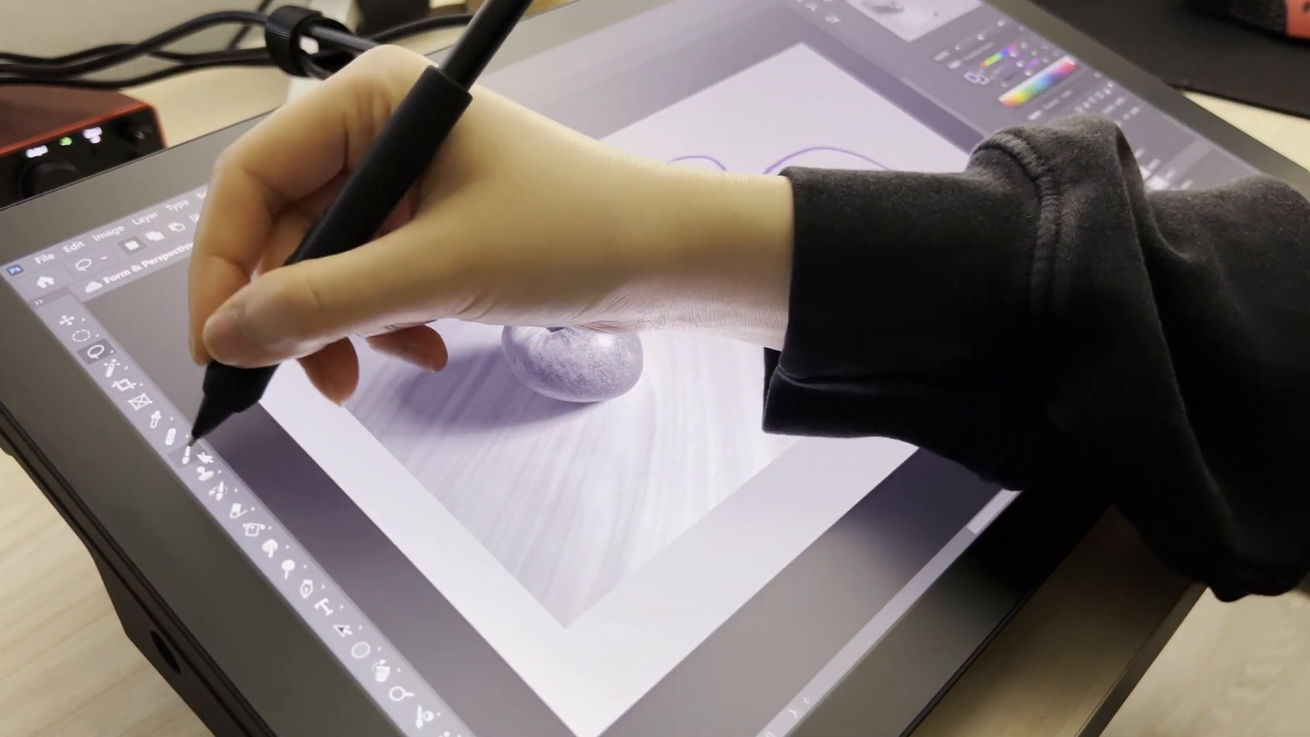
click(188, 453)
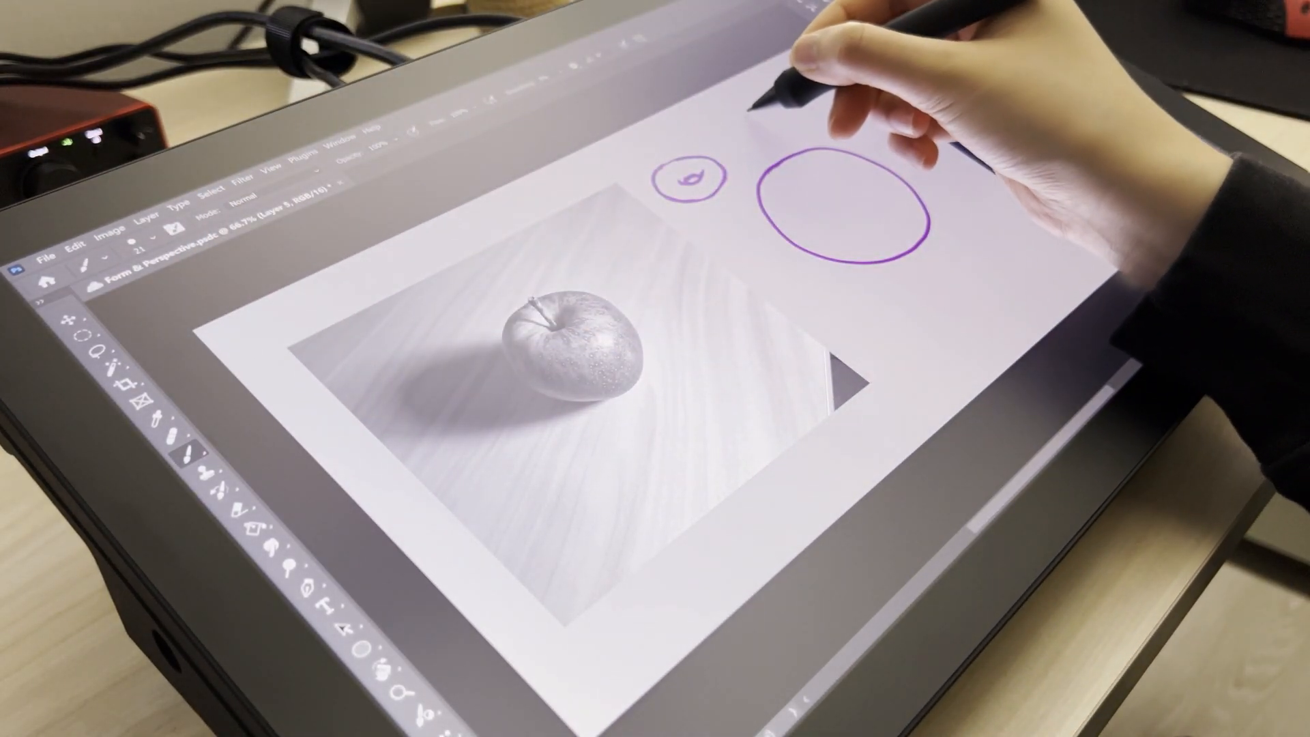
mouse_move(733, 127)
mouse_down()
mouse_move(802, 109)
mouse_move(749, 102)
mouse_up()
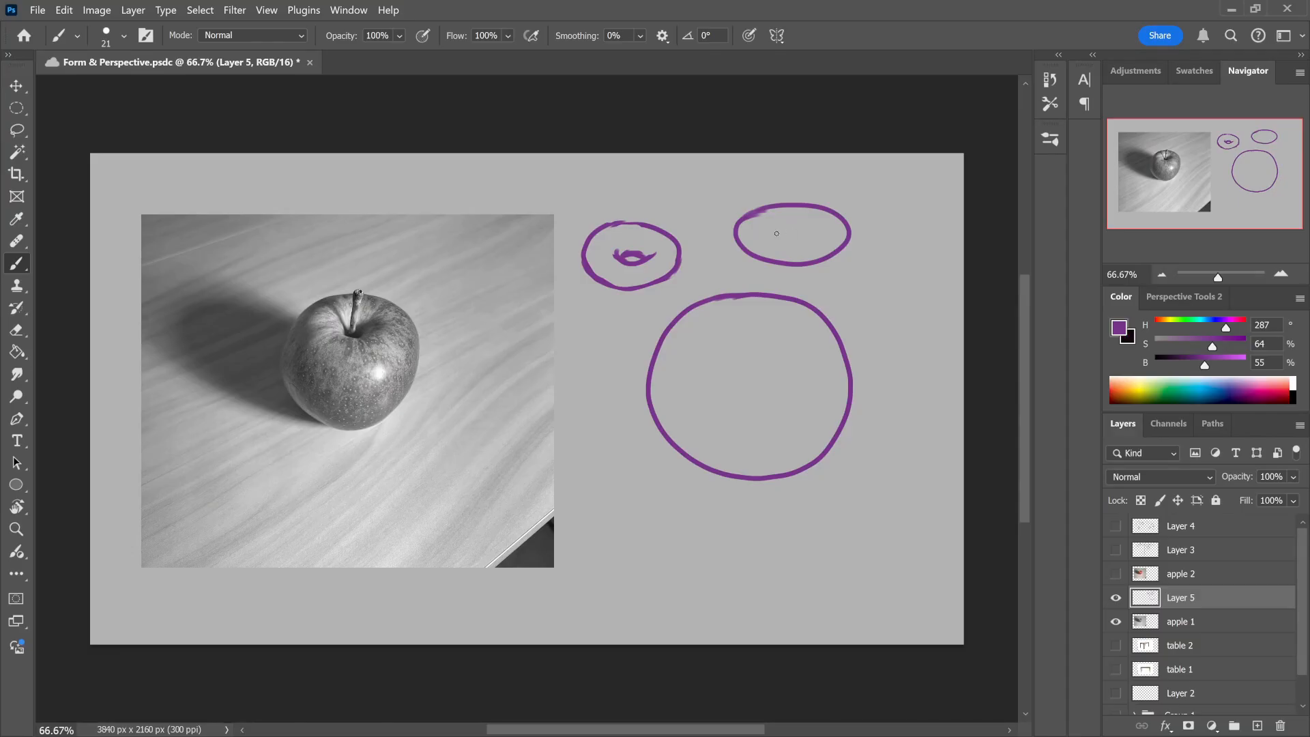
mouse_move(772, 234)
mouse_down()
mouse_move(815, 238)
mouse_move(812, 229)
mouse_up()
key(ctrl+z)
Step: Sample the teal from Layer 4's drawings, hide that layer again, and draw contour lines around the flatter doughnut
click(1116, 526)
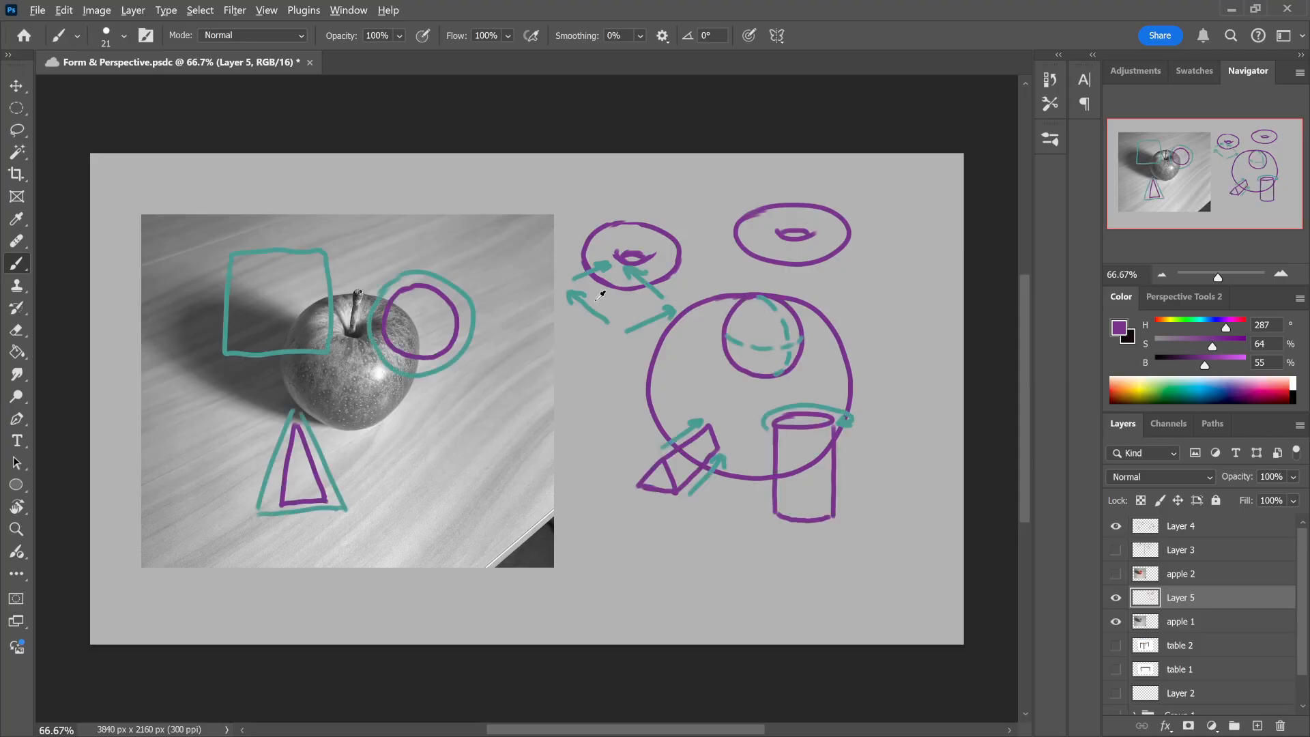
alt+click(589, 307)
click(1116, 526)
mouse_move(809, 229)
mouse_down()
mouse_move(821, 253)
mouse_move(799, 259)
mouse_move(771, 249)
mouse_move(768, 259)
mouse_move(742, 240)
mouse_up()
drag(786, 229, 780, 210)
mouse_move(801, 226)
mouse_down()
mouse_move(811, 211)
mouse_move(768, 247)
mouse_move(819, 248)
mouse_move(843, 232)
mouse_move(747, 229)
mouse_up()
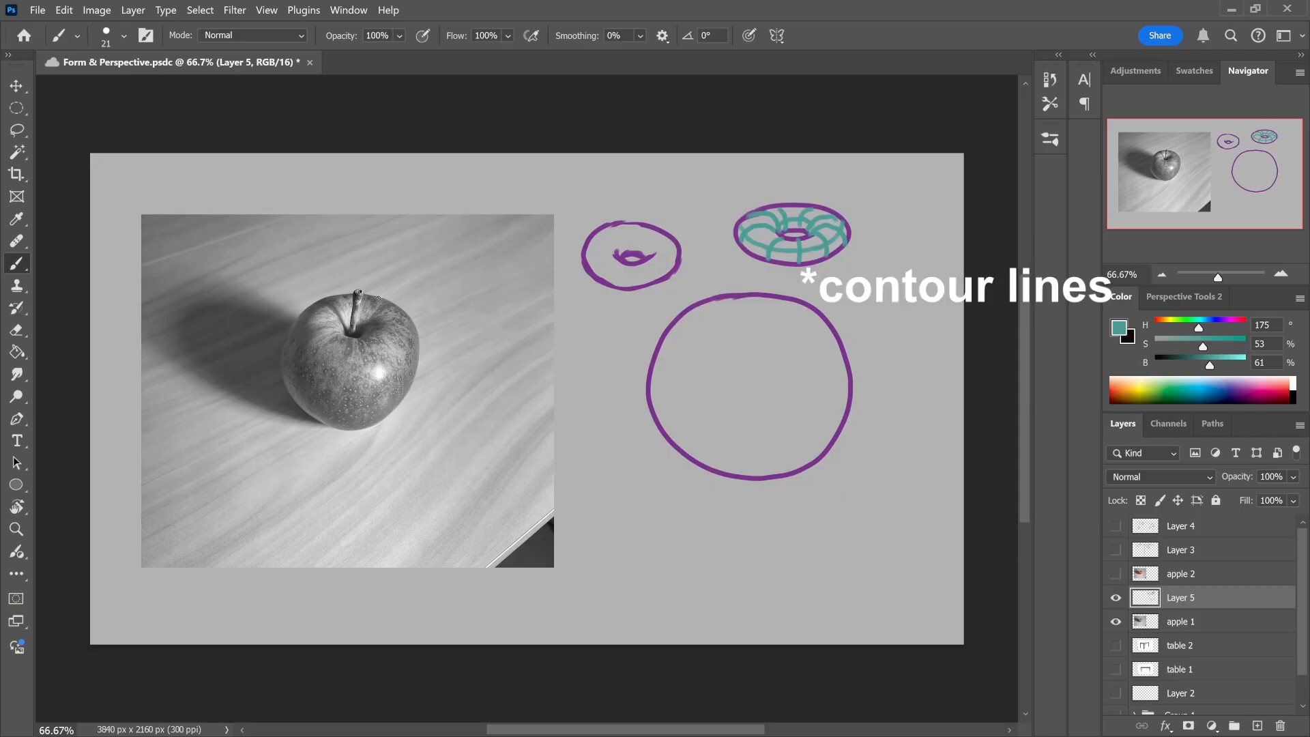
Step: Draw teal contour lines over the apple in the photo, curving from the stem dimple down and around its body
mouse_move(362, 326)
mouse_down()
mouse_move(393, 312)
mouse_move(364, 321)
mouse_move(397, 308)
mouse_move(386, 324)
mouse_move(400, 344)
mouse_move(398, 320)
mouse_move(410, 336)
mouse_move(383, 326)
mouse_move(410, 343)
mouse_up()
key(ctrl+z)
key(ctrl+z)
key(ctrl+z)
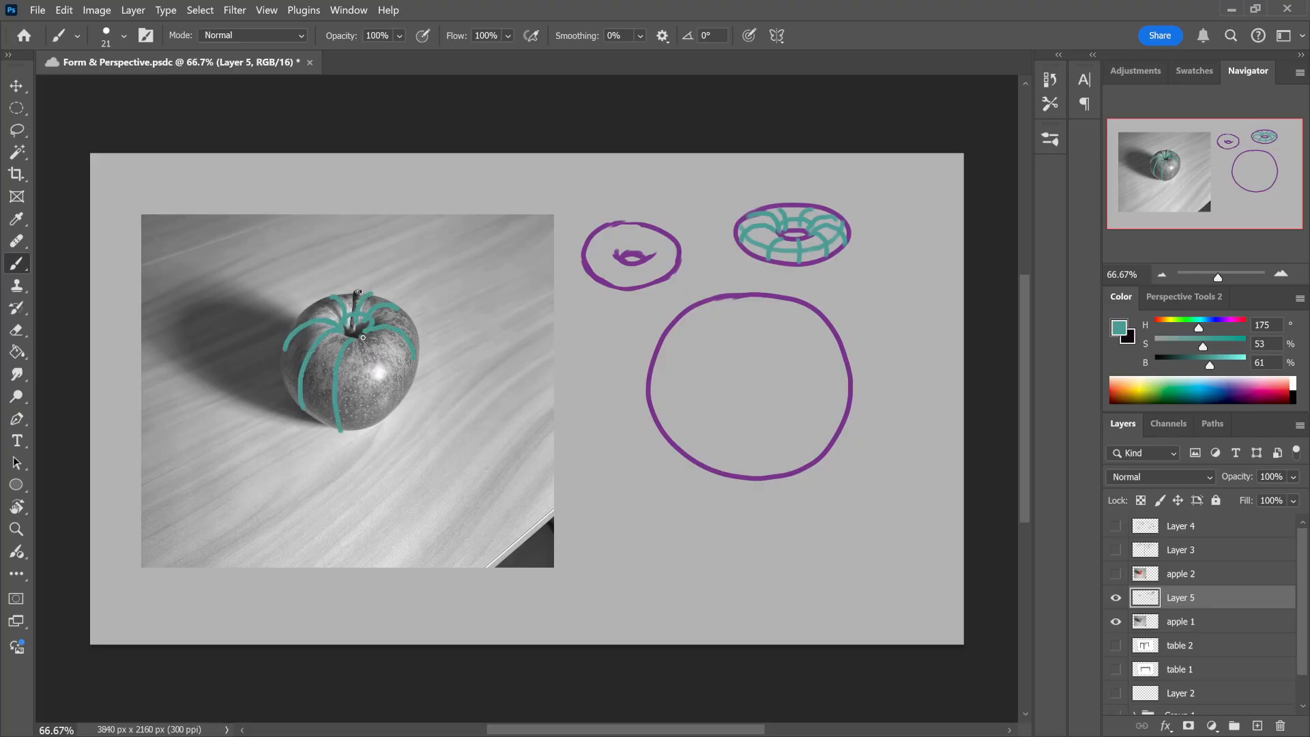
drag(366, 336, 380, 420)
mouse_move(284, 350)
mouse_down()
mouse_move(335, 399)
mouse_move(369, 397)
mouse_up()
drag(419, 348, 417, 339)
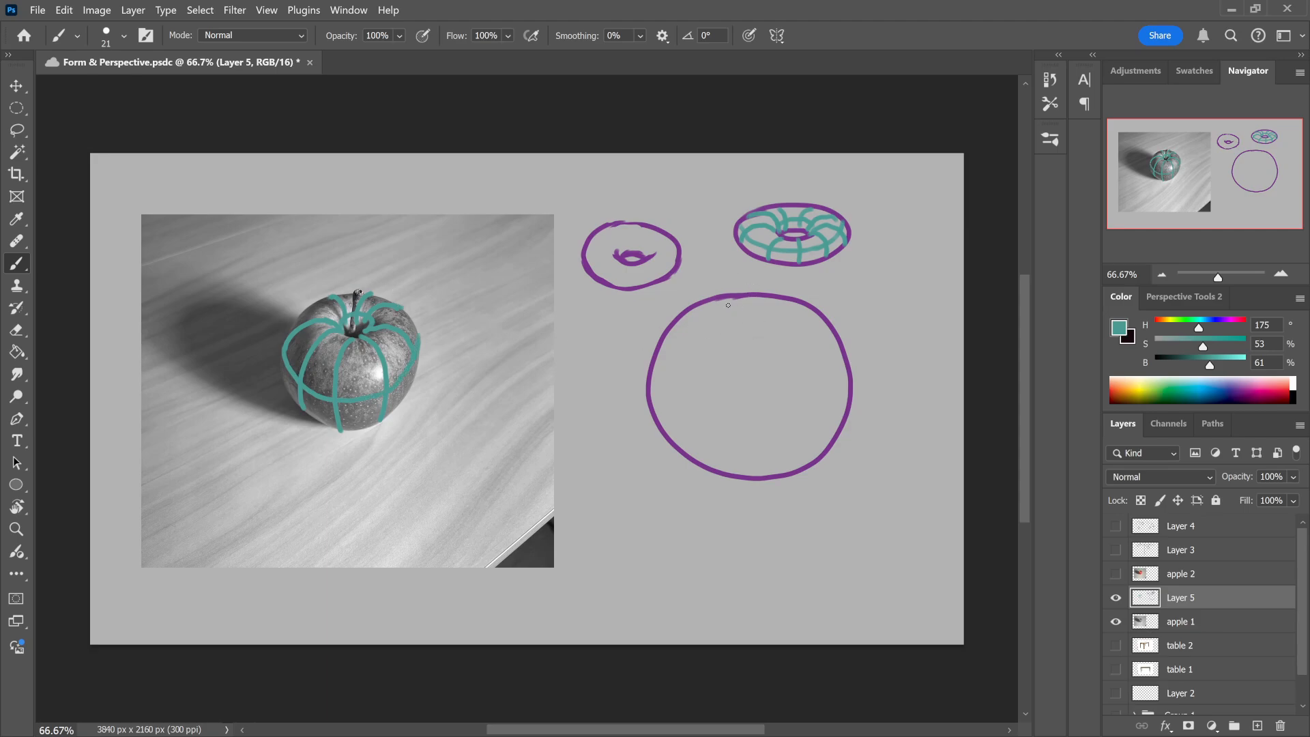
Step: Draw a teal grid of curved vertical and horizontal contour lines inside the large circle to turn it into a sphere
mouse_move(734, 295)
mouse_down()
mouse_move(686, 333)
mouse_move(667, 440)
mouse_up()
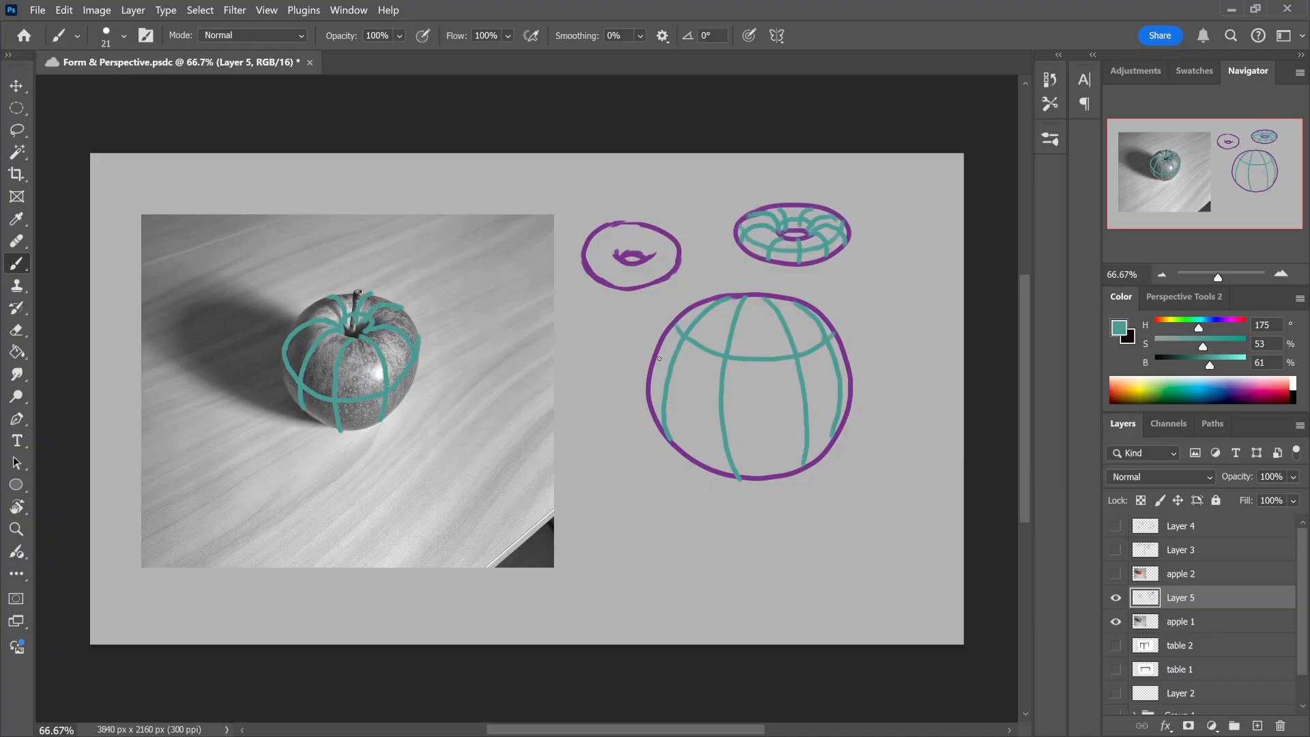
mouse_move(659, 359)
mouse_down()
mouse_move(689, 397)
mouse_move(762, 415)
mouse_move(853, 385)
mouse_up()
key(ctrl+z)
mouse_move(653, 365)
mouse_down()
mouse_move(670, 397)
mouse_move(744, 428)
mouse_move(843, 399)
mouse_up()
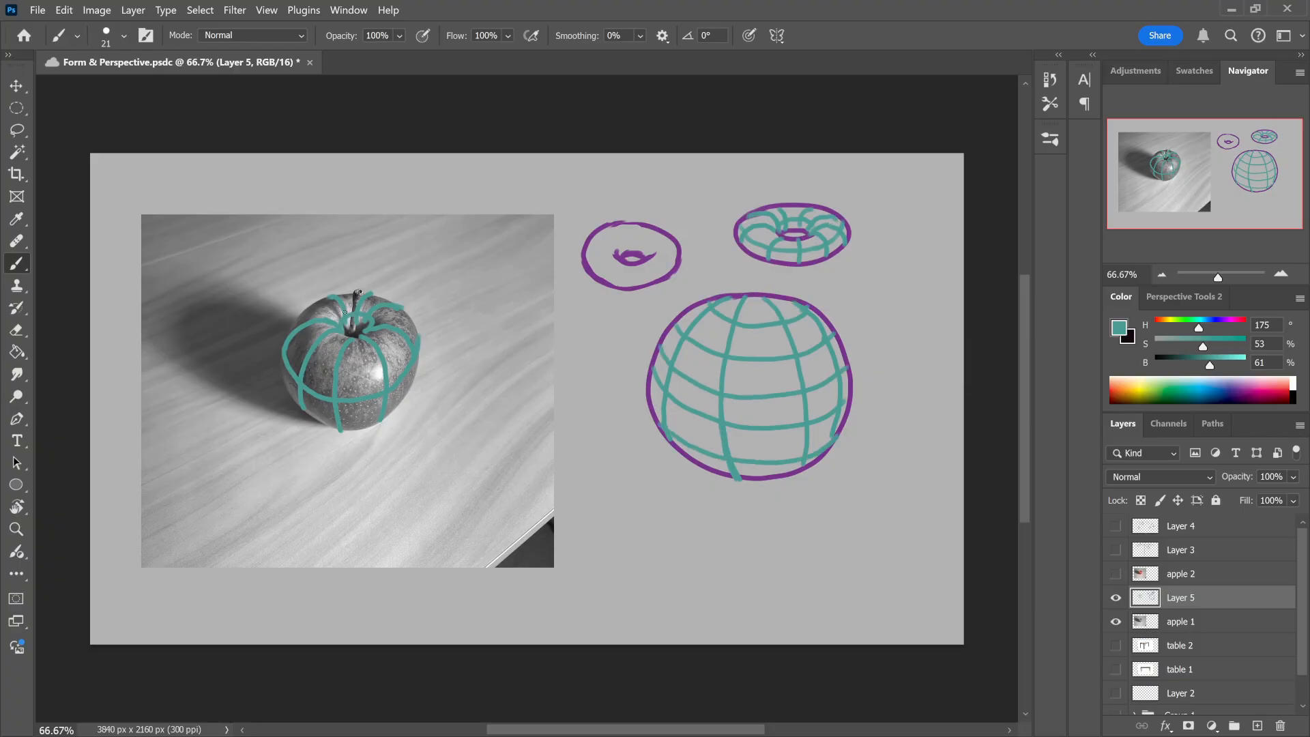
Step: Lasso the contour lines over the apple photo, delete them, and deselect
click(18, 131)
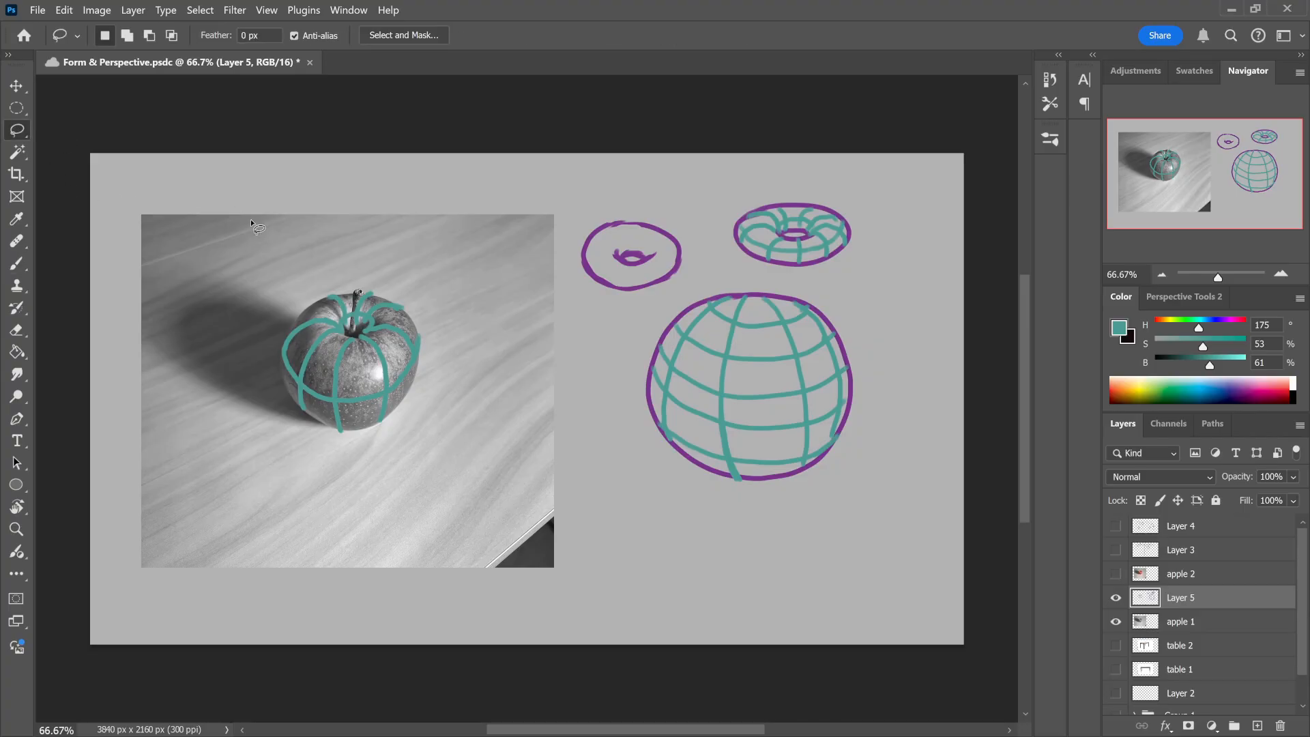
mouse_move(326, 262)
mouse_down()
mouse_move(283, 460)
mouse_move(329, 259)
mouse_up()
key(Delete)
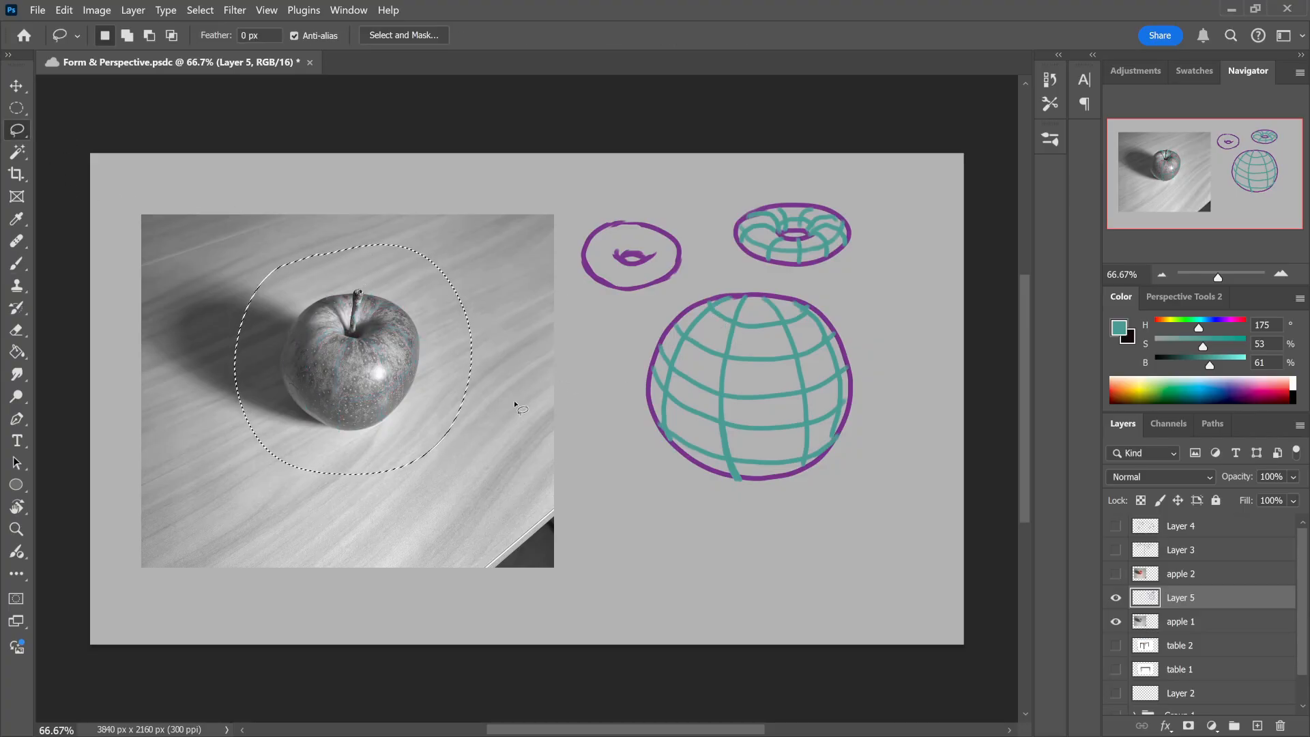
key(ctrl+d)
Step: Lasso the contoured doughnut, scale it to about 110% with Free Transform, and fit it onto the top of the sphere
key(b)
mouse_move(784, 273)
mouse_down()
mouse_move(867, 266)
mouse_move(792, 279)
mouse_up()
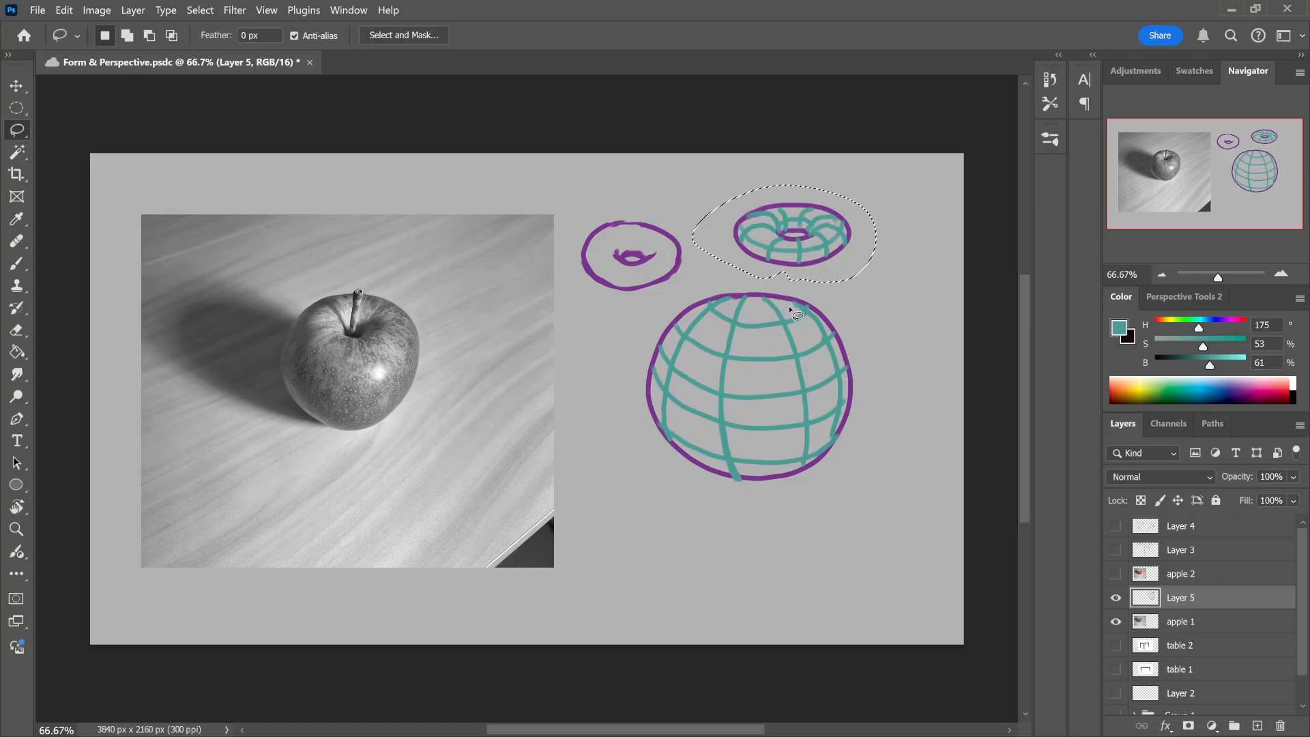
key(ctrl+t)
drag(836, 232, 802, 344)
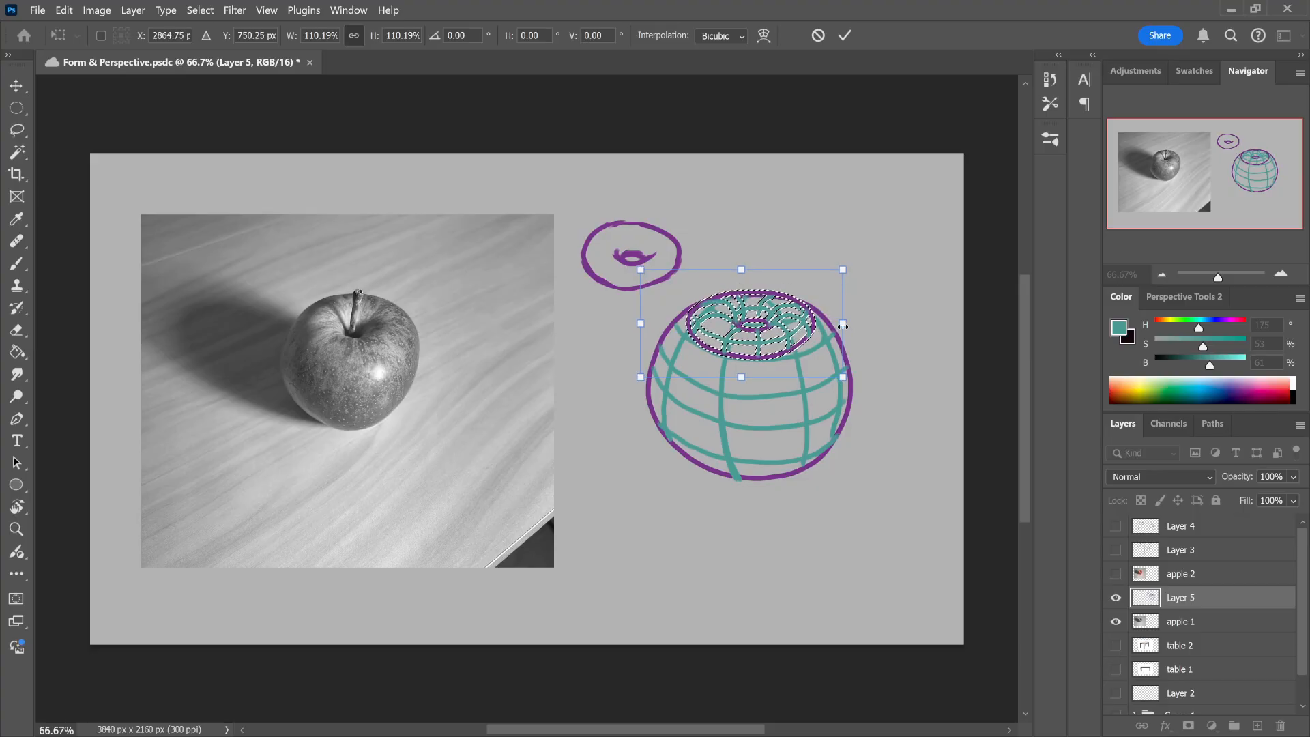
click(845, 35)
key(ctrl+d)
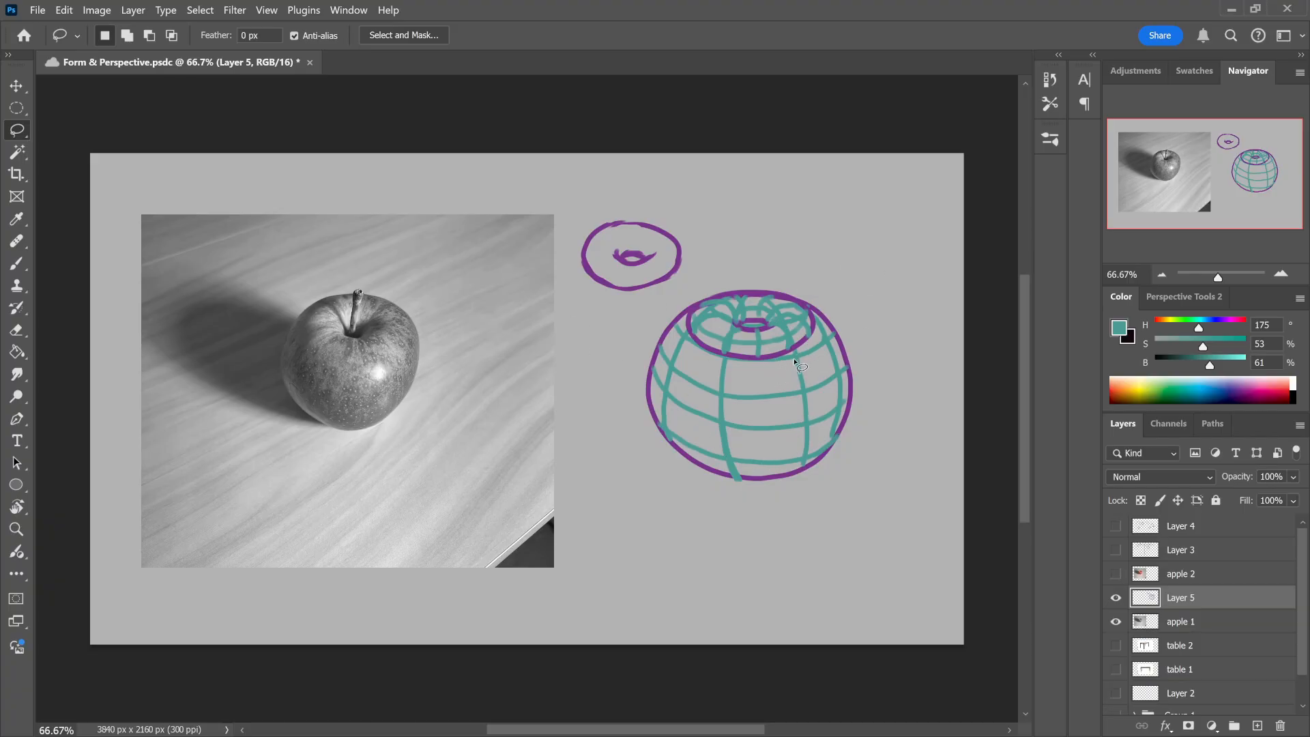
Step: Draw a flat apple with a stem above the sphere in the sampled purple, and fill its body with pink
key(b)
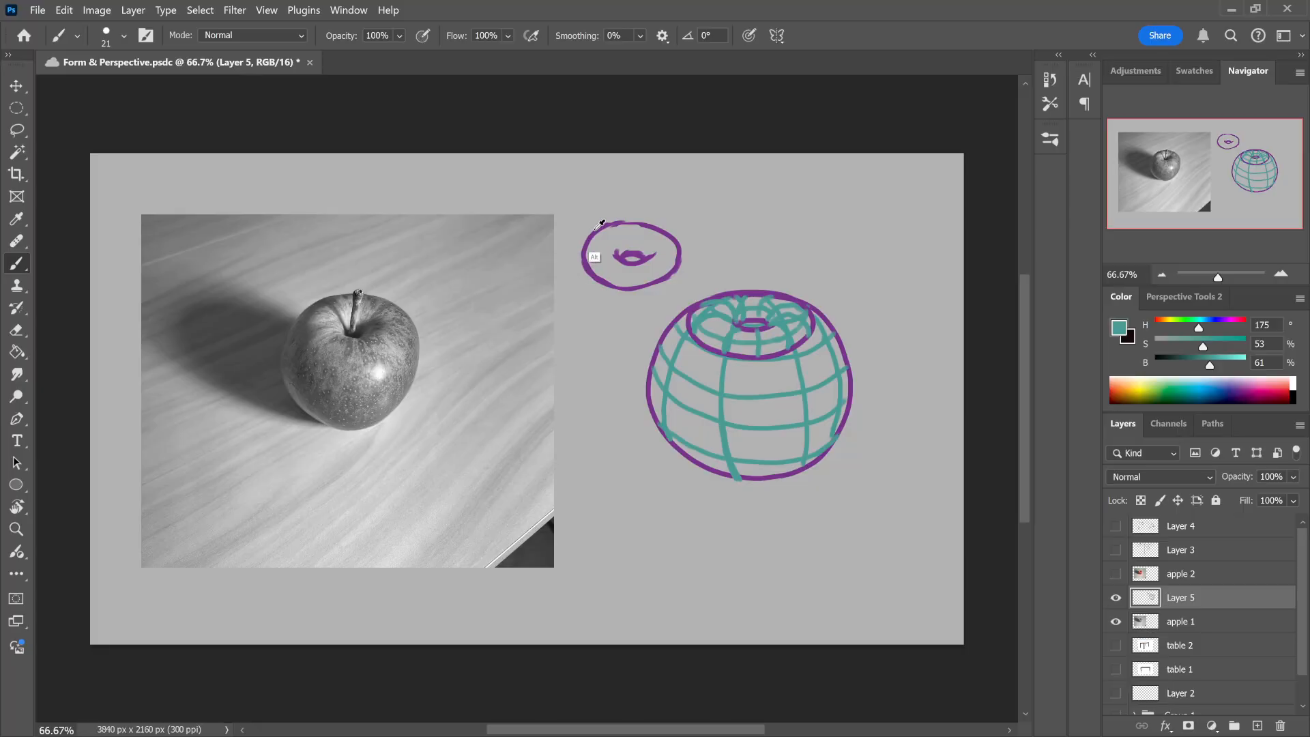
alt+click(585, 258)
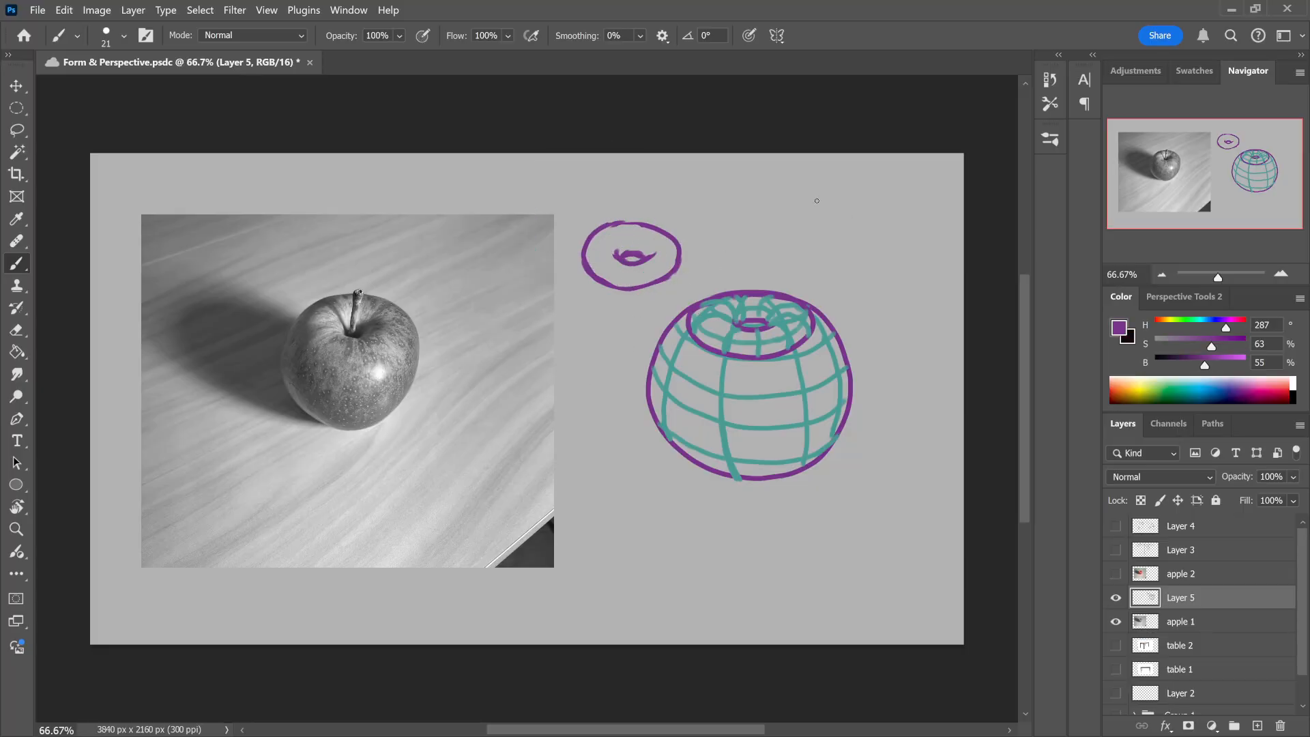
mouse_move(864, 187)
mouse_down()
mouse_move(835, 198)
mouse_move(820, 256)
mouse_move(901, 271)
mouse_move(879, 187)
mouse_move(836, 203)
mouse_move(827, 271)
mouse_move(903, 271)
mouse_move(883, 176)
mouse_up()
key(ctrl+z)
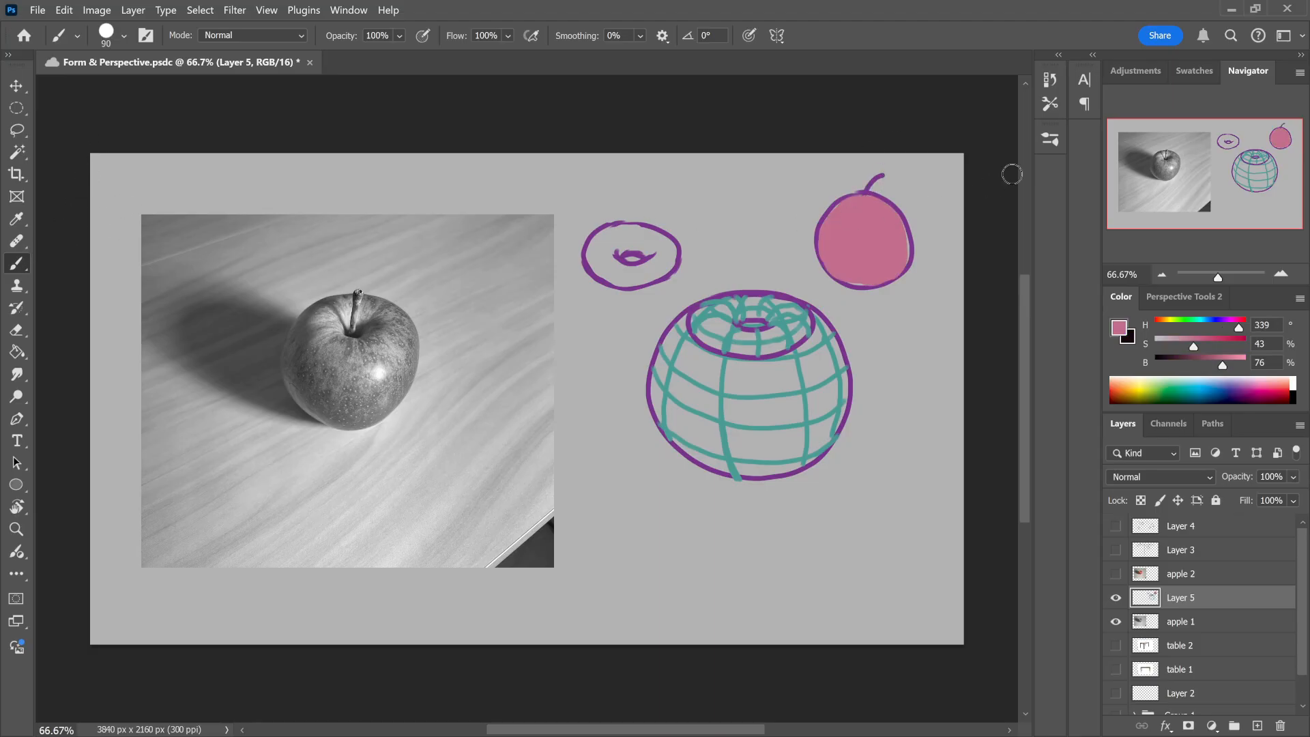
Step: With the size 21 brush, draw pink arrows pointing at the flat apple and the contoured sphere, and save the document
click(1050, 139)
click(882, 220)
click(1050, 139)
drag(941, 200, 914, 214)
mouse_move(914, 214)
mouse_down()
mouse_move(926, 220)
mouse_move(925, 204)
mouse_up()
drag(872, 341, 859, 354)
mouse_move(858, 355)
mouse_down()
mouse_move(890, 364)
mouse_move(908, 342)
mouse_up()
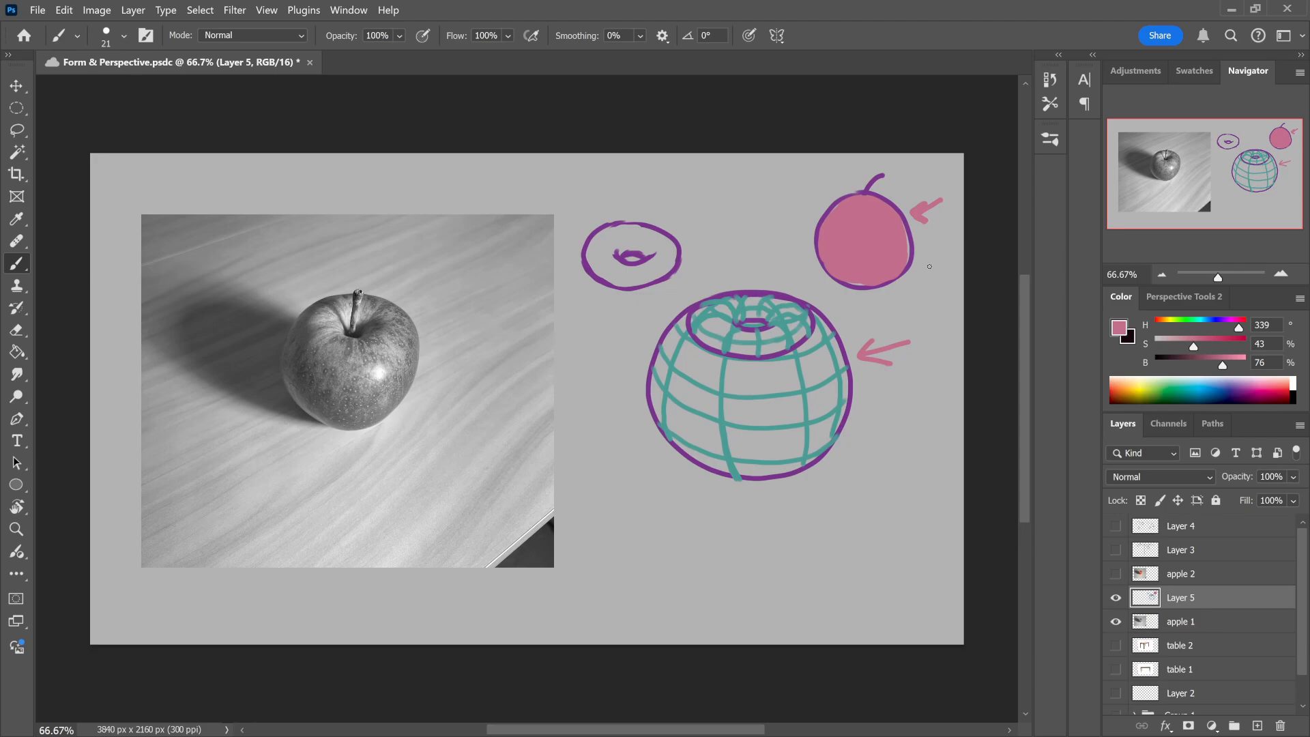
key(ctrl+s)
Step: Try a pink ring around the flat apple and undo it
mouse_move(856, 168)
mouse_down()
mouse_move(790, 266)
mouse_move(932, 211)
mouse_move(822, 176)
mouse_up()
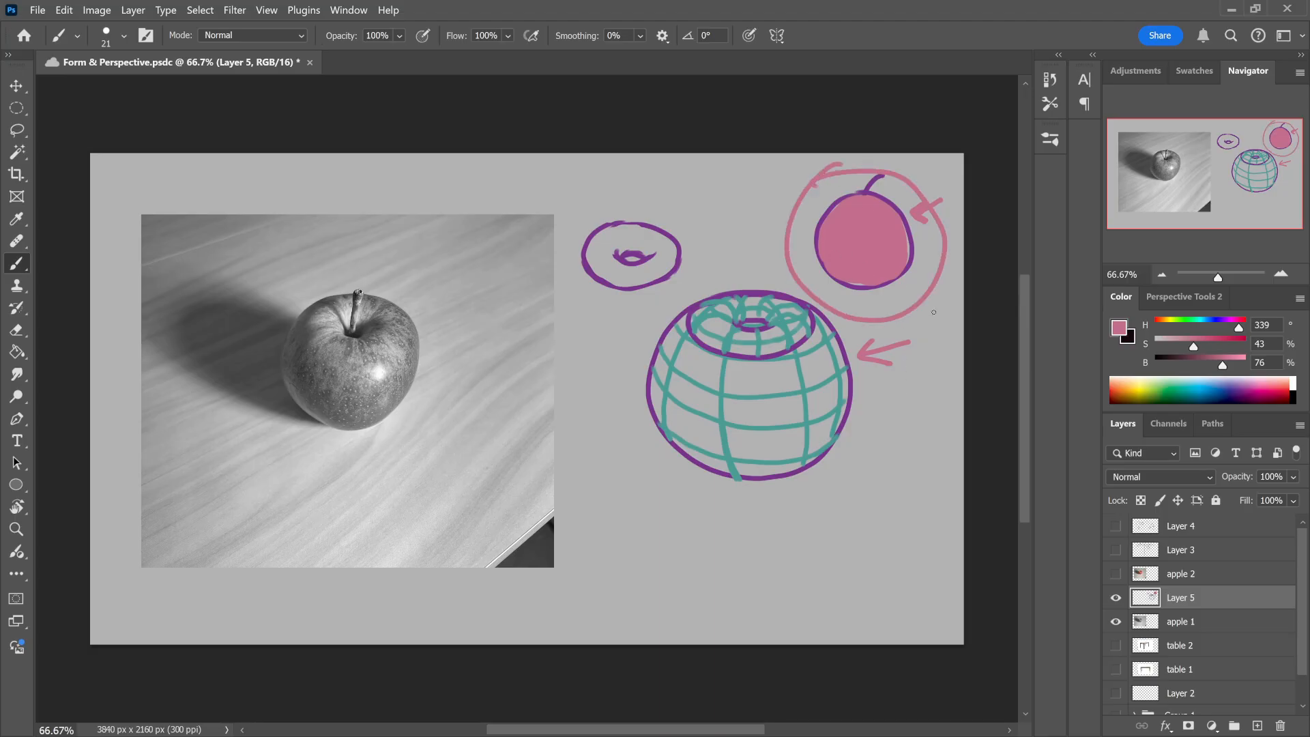
key(ctrl+z)
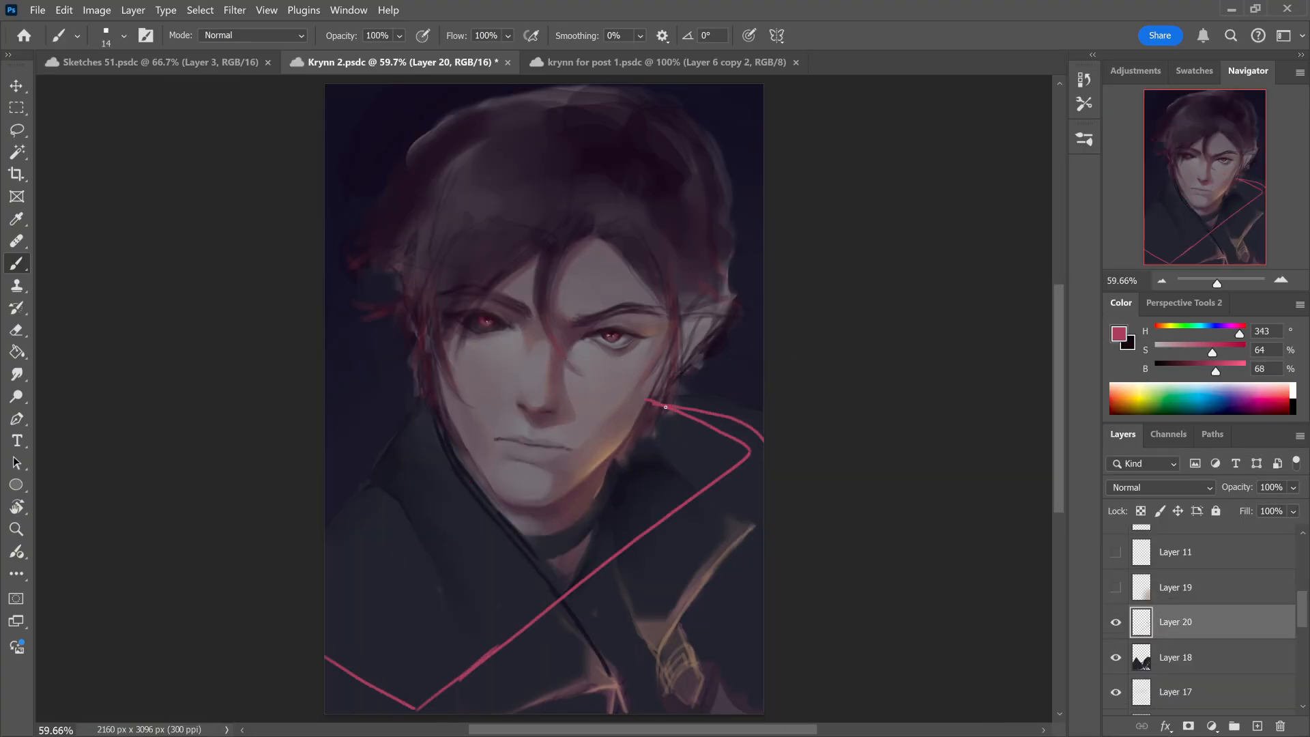
Step: In the Krynn 2 portrait, sketch straight pink perspective guide lines across the collar and shoulders on Layer 20
drag(644, 401, 325, 583)
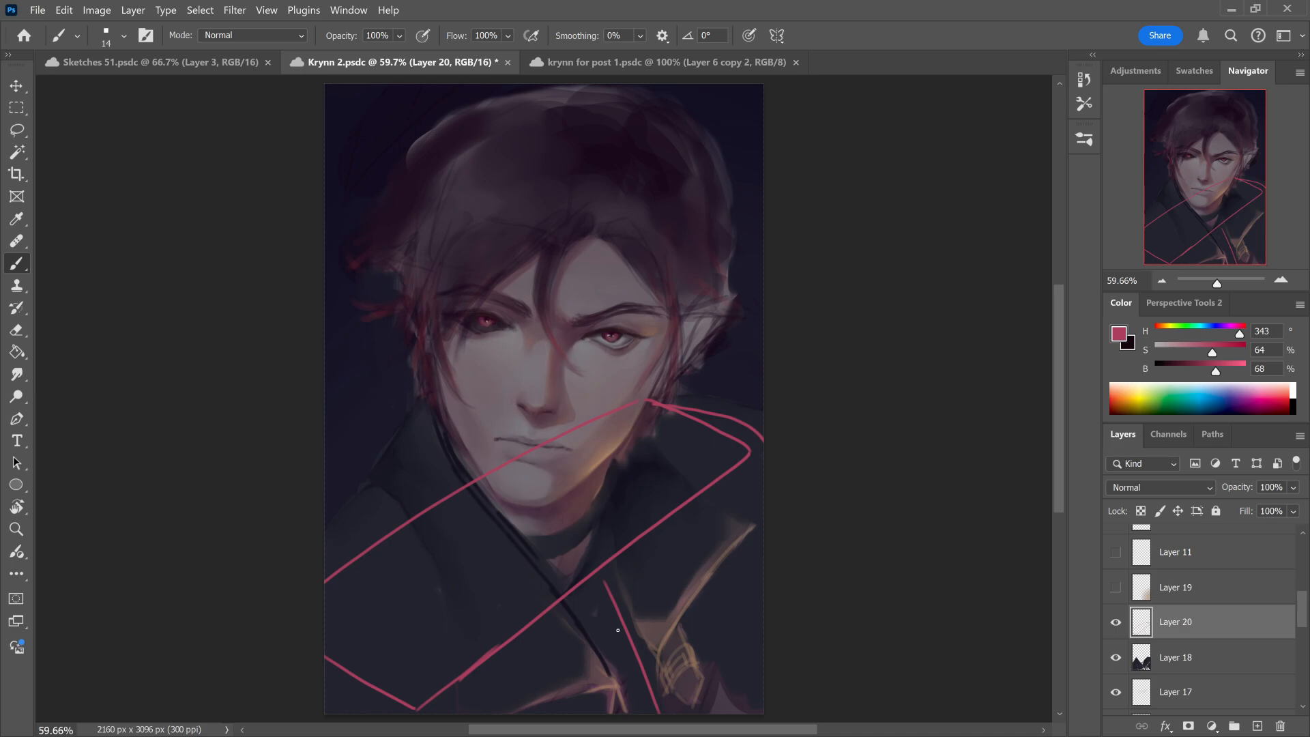
drag(579, 588, 628, 709)
drag(745, 464, 694, 707)
drag(652, 405, 748, 453)
drag(764, 532, 722, 608)
Step: Make Layer 18 active and switch to a size 80 brush
click(1155, 647)
click(1084, 139)
alt+click(735, 403)
Step: Check the portrait mirrored and unmirrored while showing and hiding the guide lines on Layer 20
click(1115, 622)
key(ctrl+shift+h)
click(1114, 623)
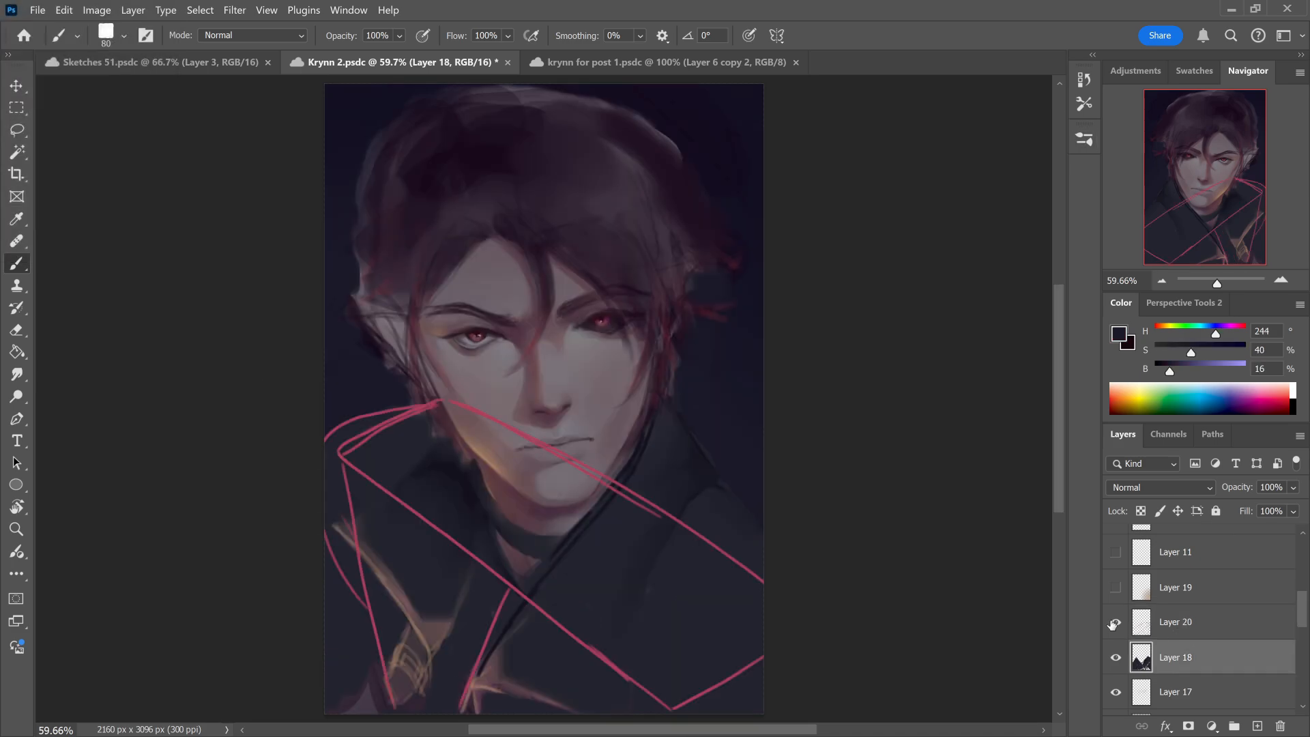
click(1114, 623)
key(ctrl+shift+h)
click(1115, 623)
click(1115, 622)
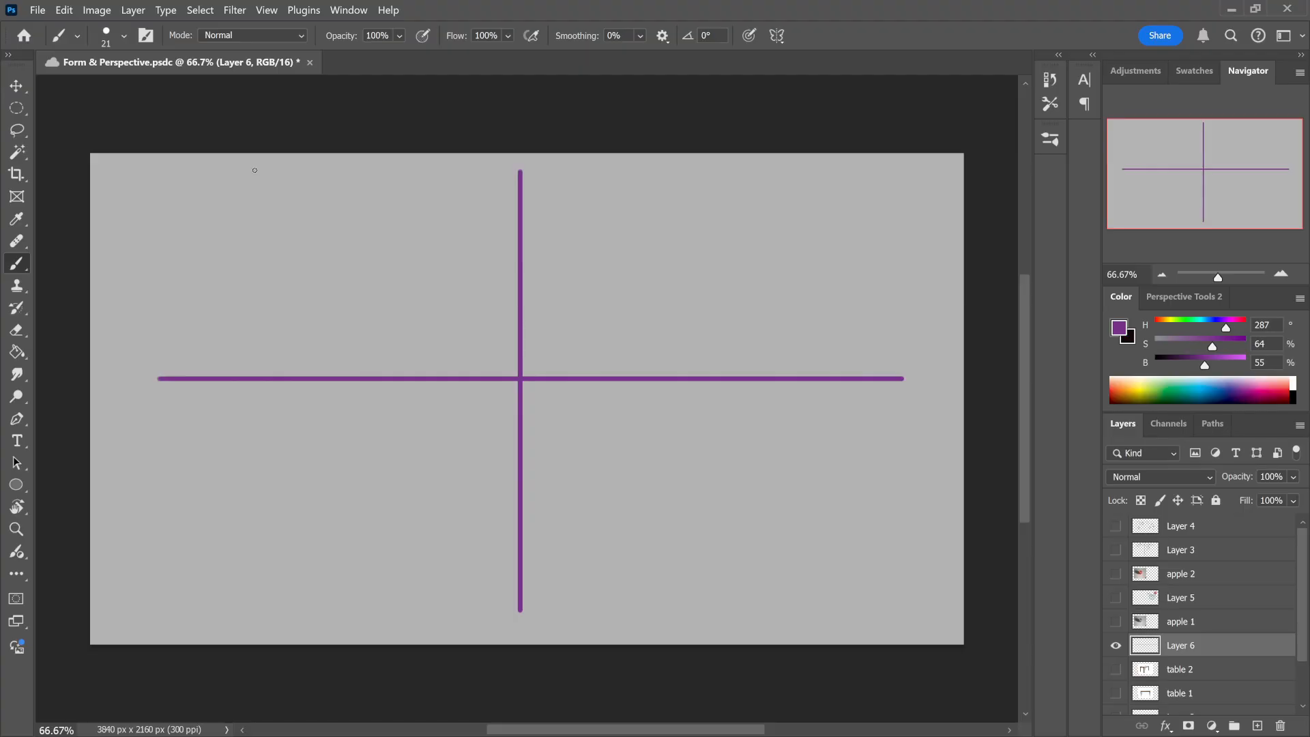
Step: In the Form & Perspective document, handwrite purple headings One-point, Two-point, Three-point and Four-point in the four quadrants on Layer 6
drag(252, 168, 253, 176)
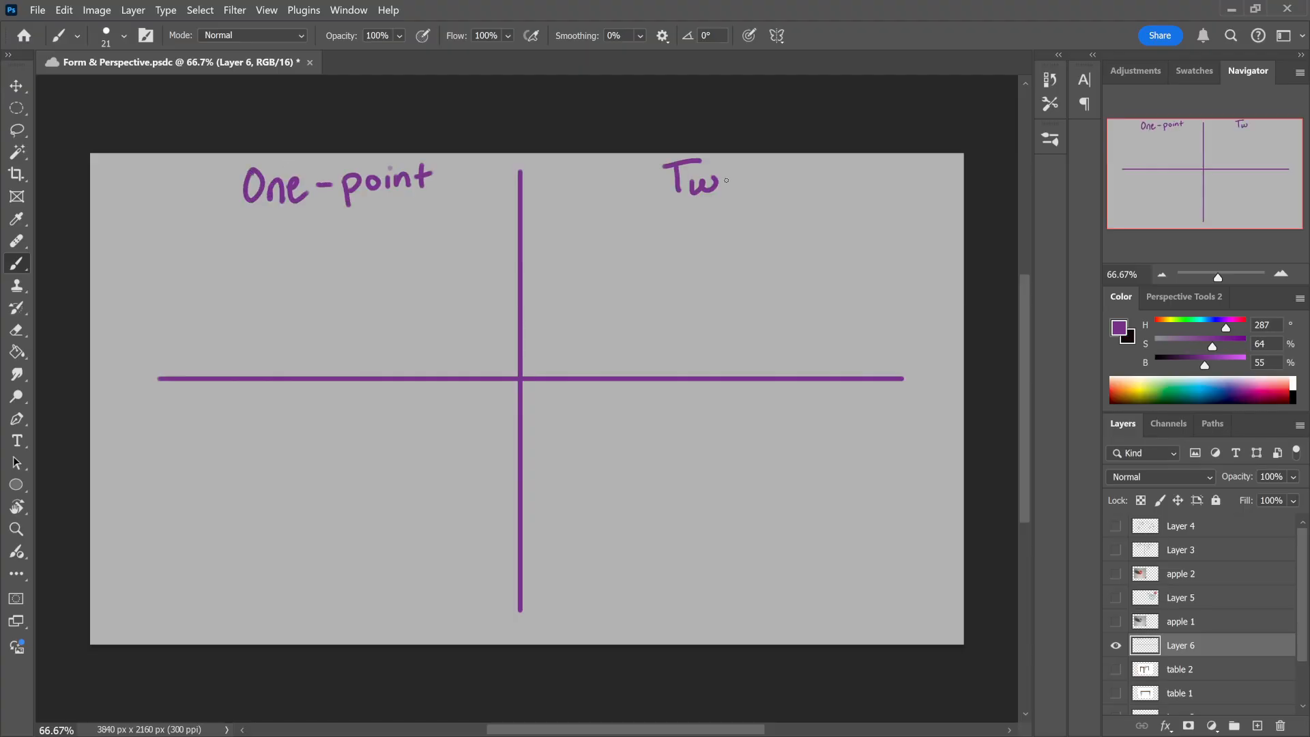
drag(736, 176, 784, 194)
drag(245, 397, 245, 424)
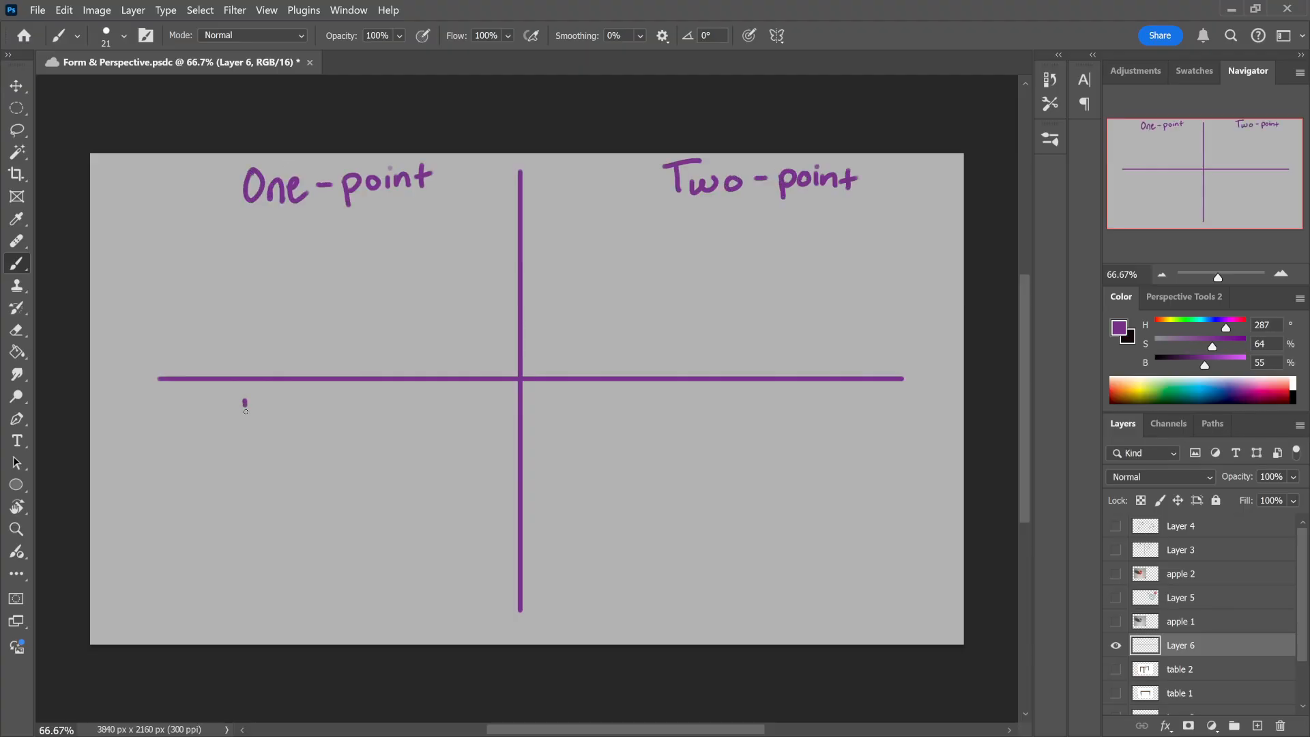
mouse_move(230, 400)
mouse_down()
mouse_move(271, 398)
mouse_move(273, 424)
mouse_up()
drag(274, 413, 293, 424)
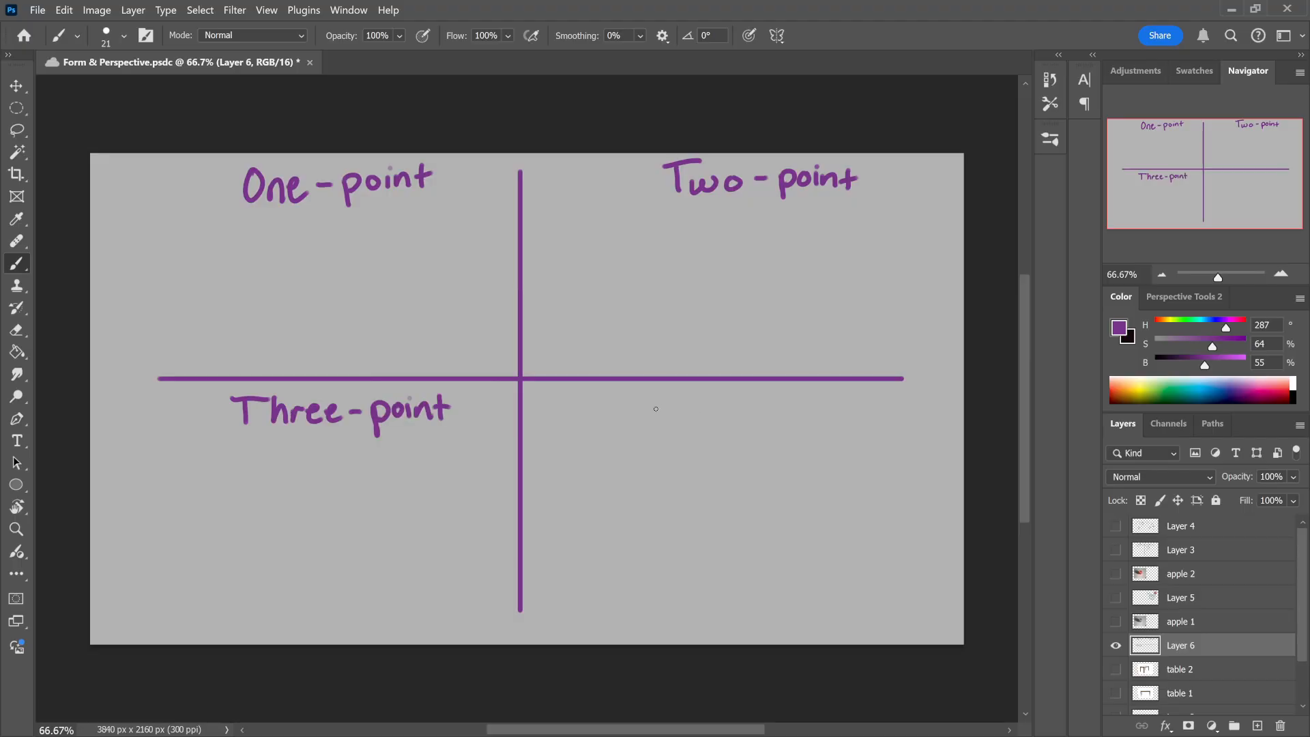
mouse_move(653, 391)
mouse_down()
mouse_move(652, 427)
mouse_move(676, 391)
mouse_up()
drag(653, 409, 711, 423)
drag(716, 414, 729, 408)
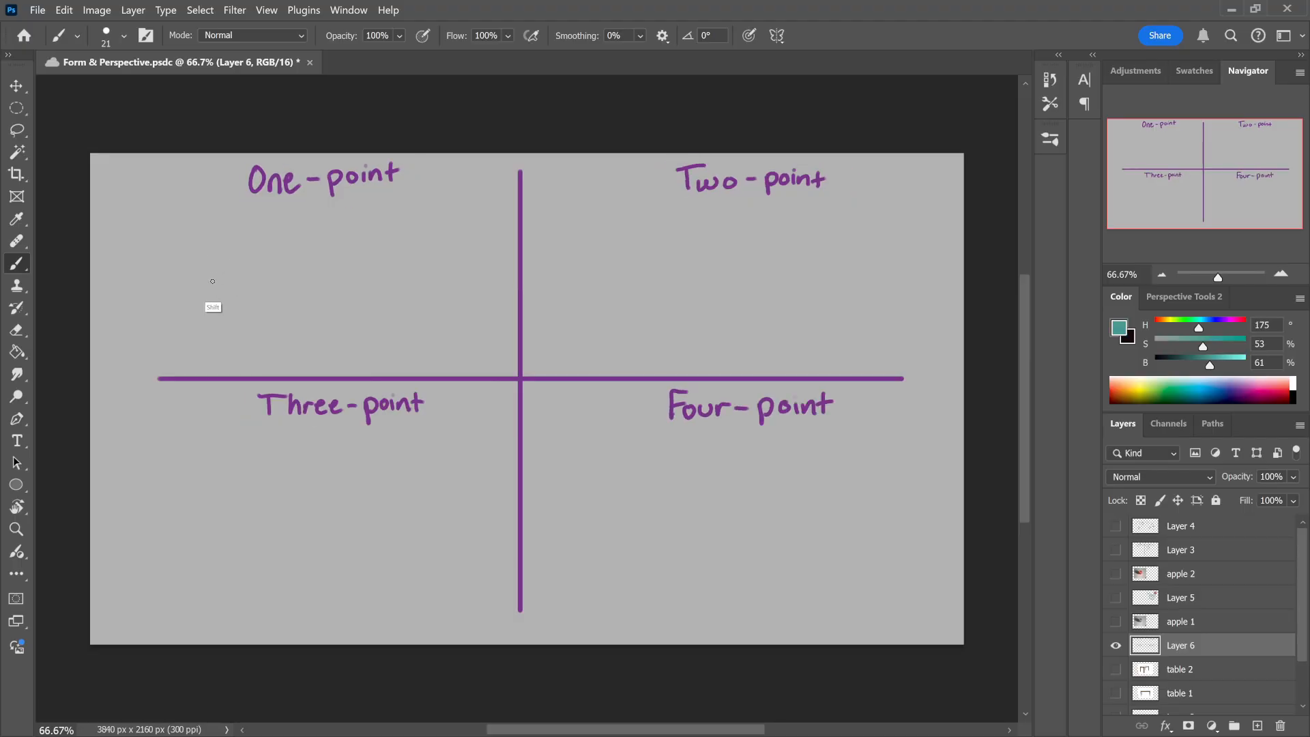
Step: Draw a straight teal horizon line across the One-point quadrant
drag(202, 283, 387, 284)
key(ctrl+z)
drag(189, 290, 471, 290)
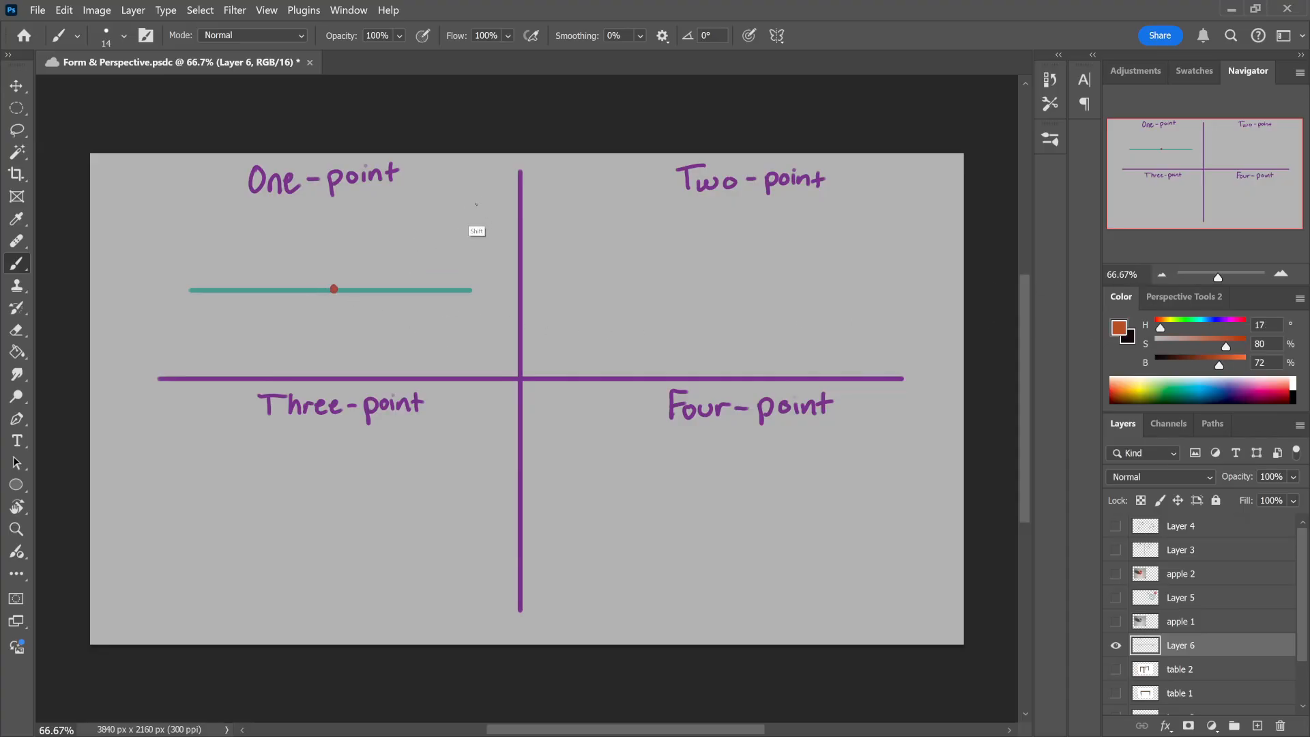
Step: Radiate straight orange lines in all directions from one point on the One-point horizon, and mark that vanishing point in blue
shift+click(479, 204)
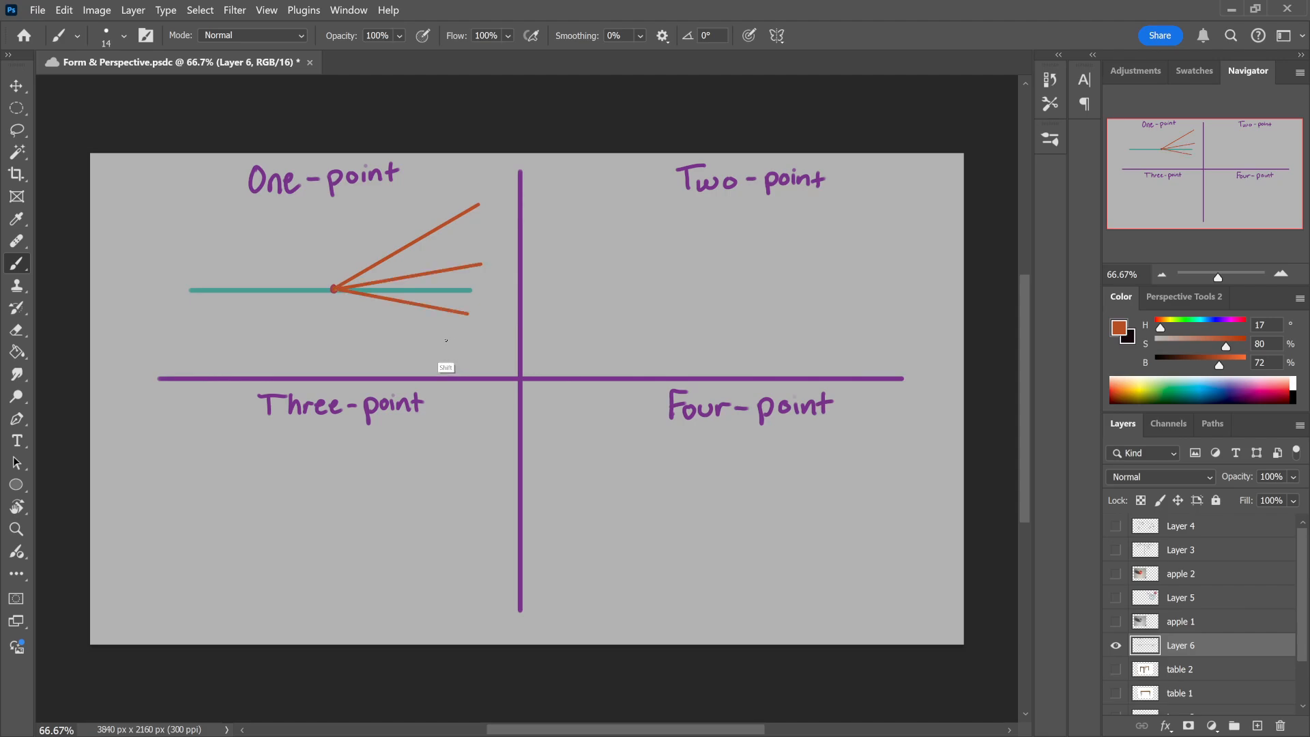
shift+click(450, 344)
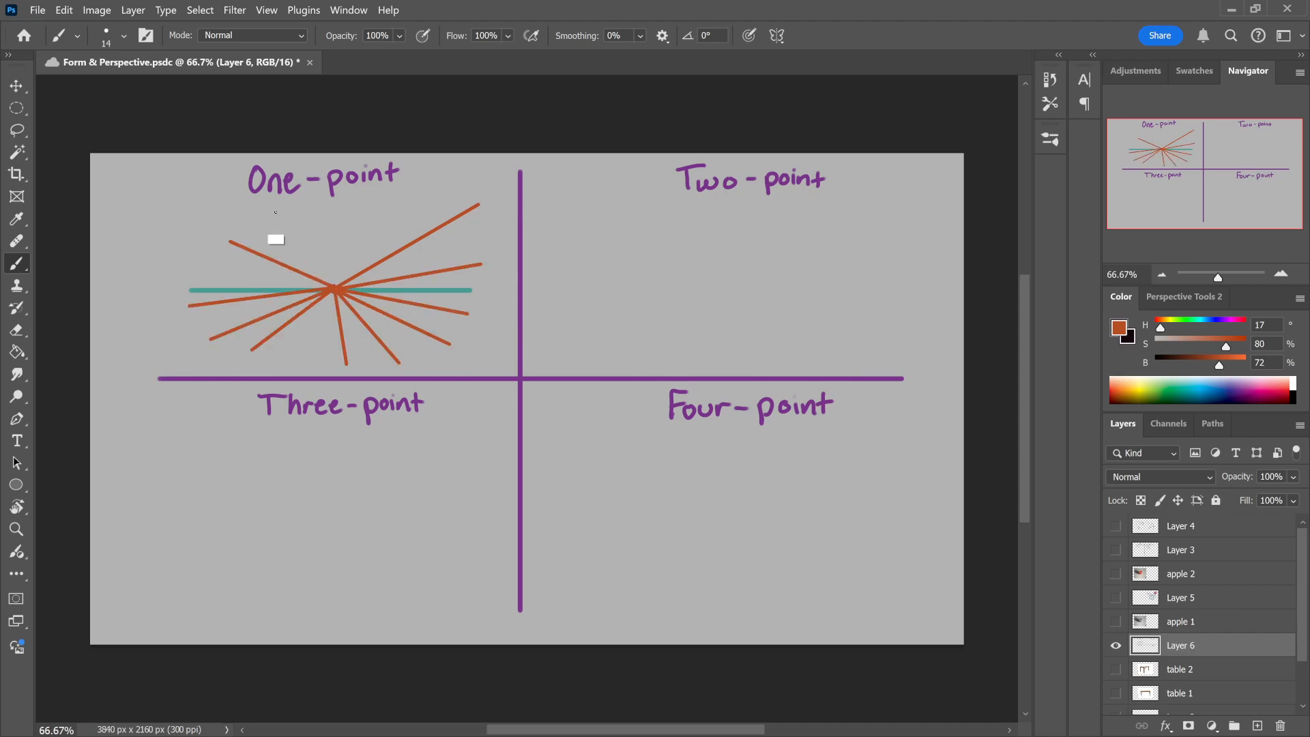
click(262, 202)
shift+click(335, 289)
shift+click(354, 201)
alt+click(337, 290)
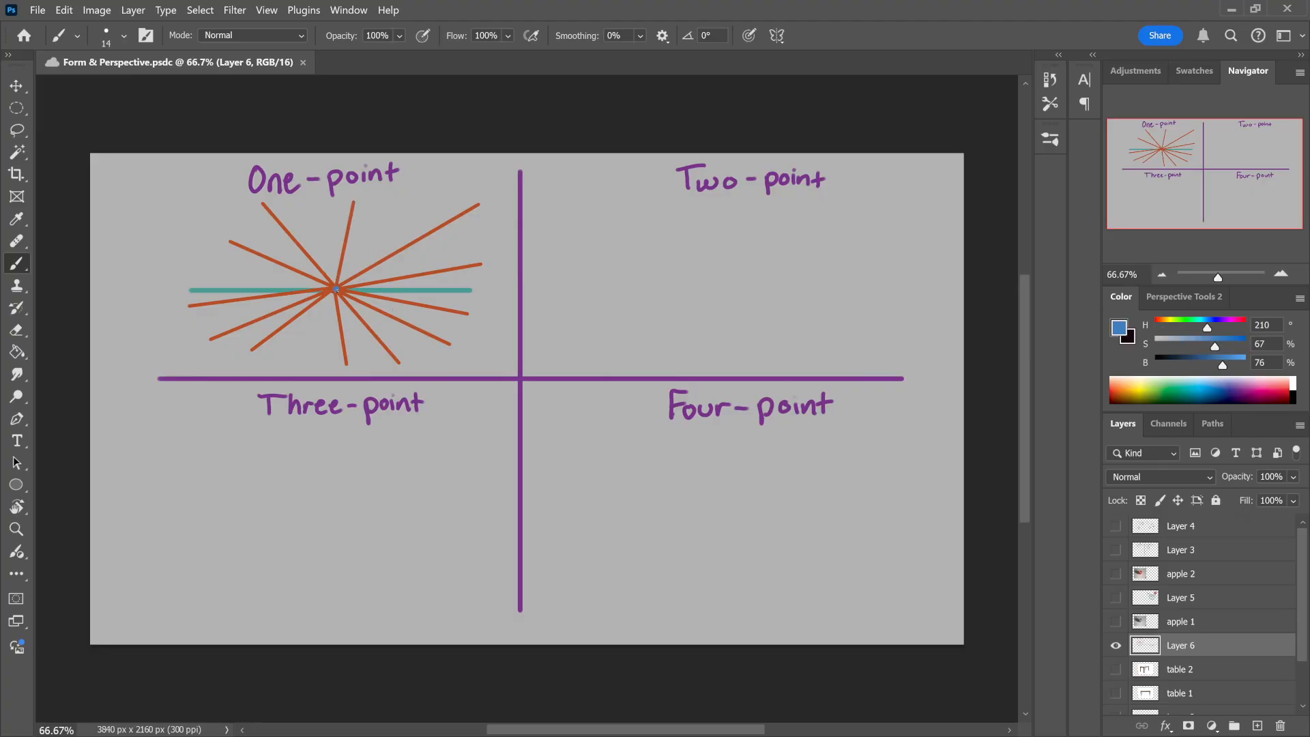
click(337, 290)
Step: Try straight teal horizon lines high and low in the Two-point quadrant
alt+click(447, 290)
drag(590, 234, 904, 234)
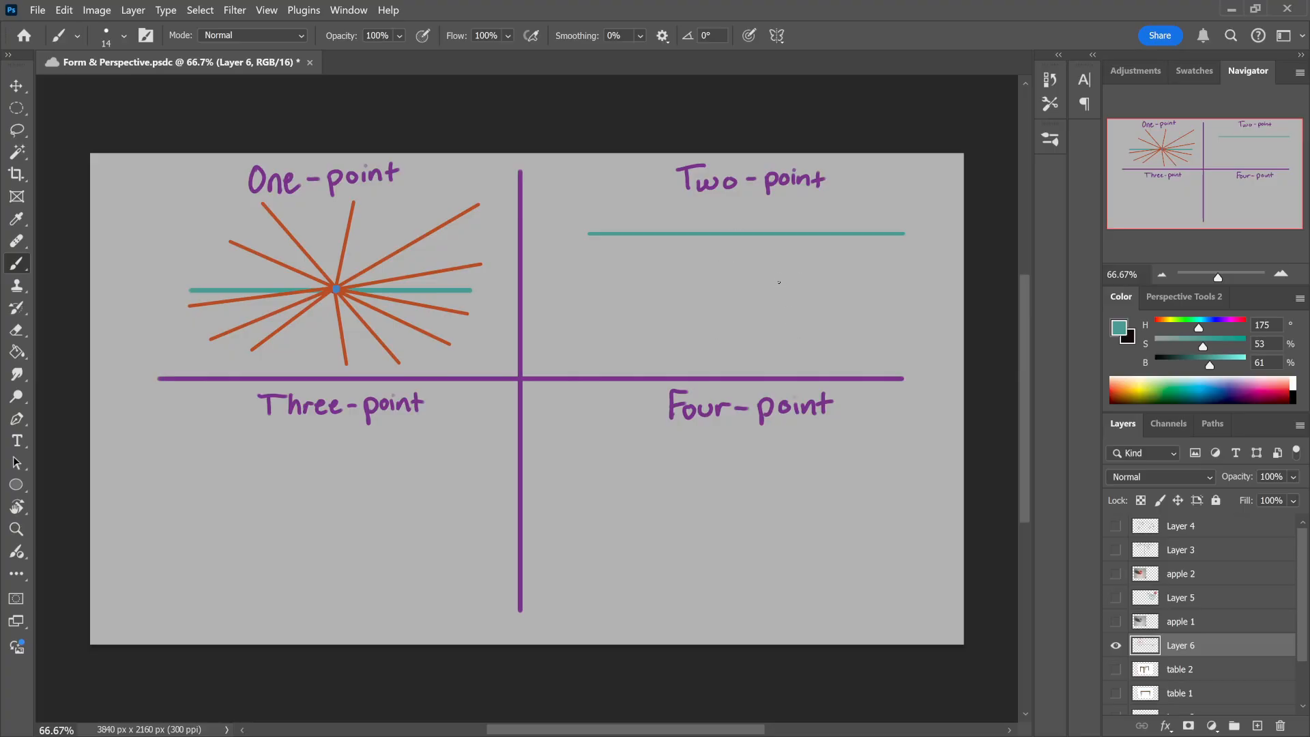
shift+click(614, 341)
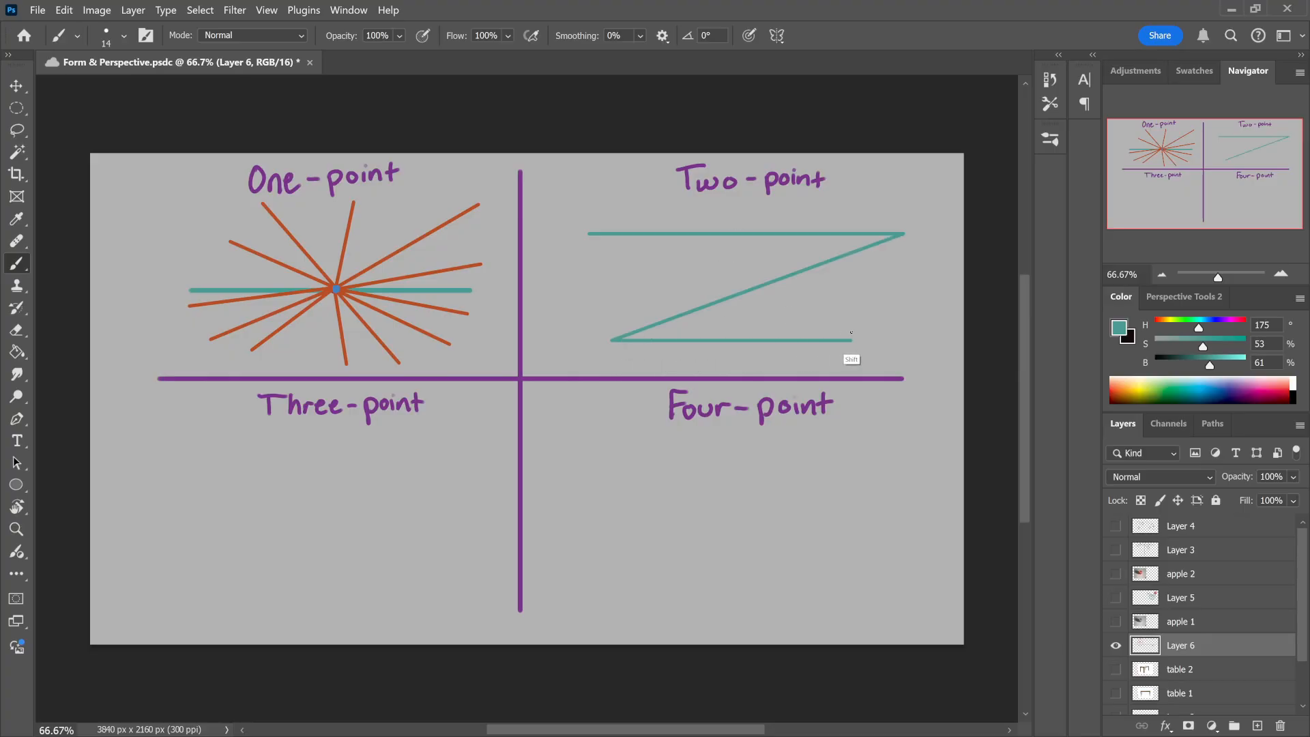
key(ctrl+z)
drag(614, 335, 887, 335)
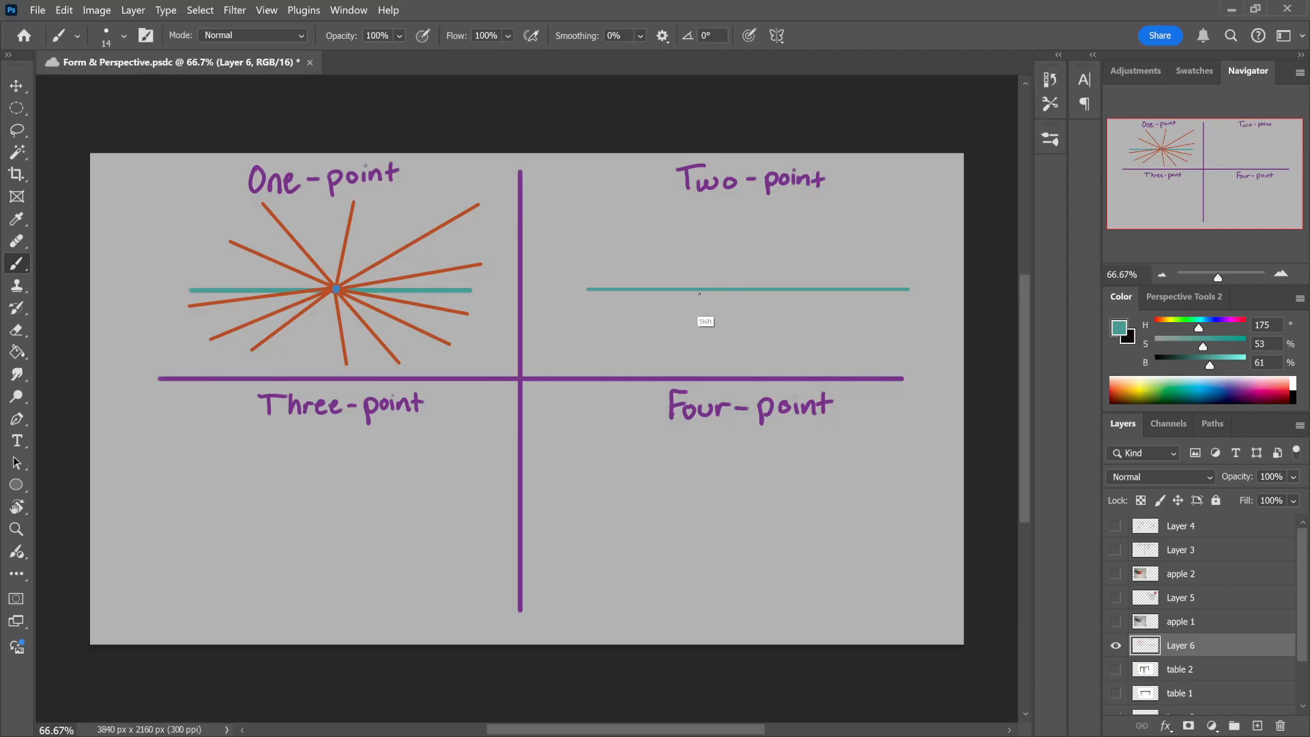
Step: Build the Two-point diagram on new layers: a teal horizon, two blue vanishing points, orange lines from the left one and violet from the right
shift+click(567, 289)
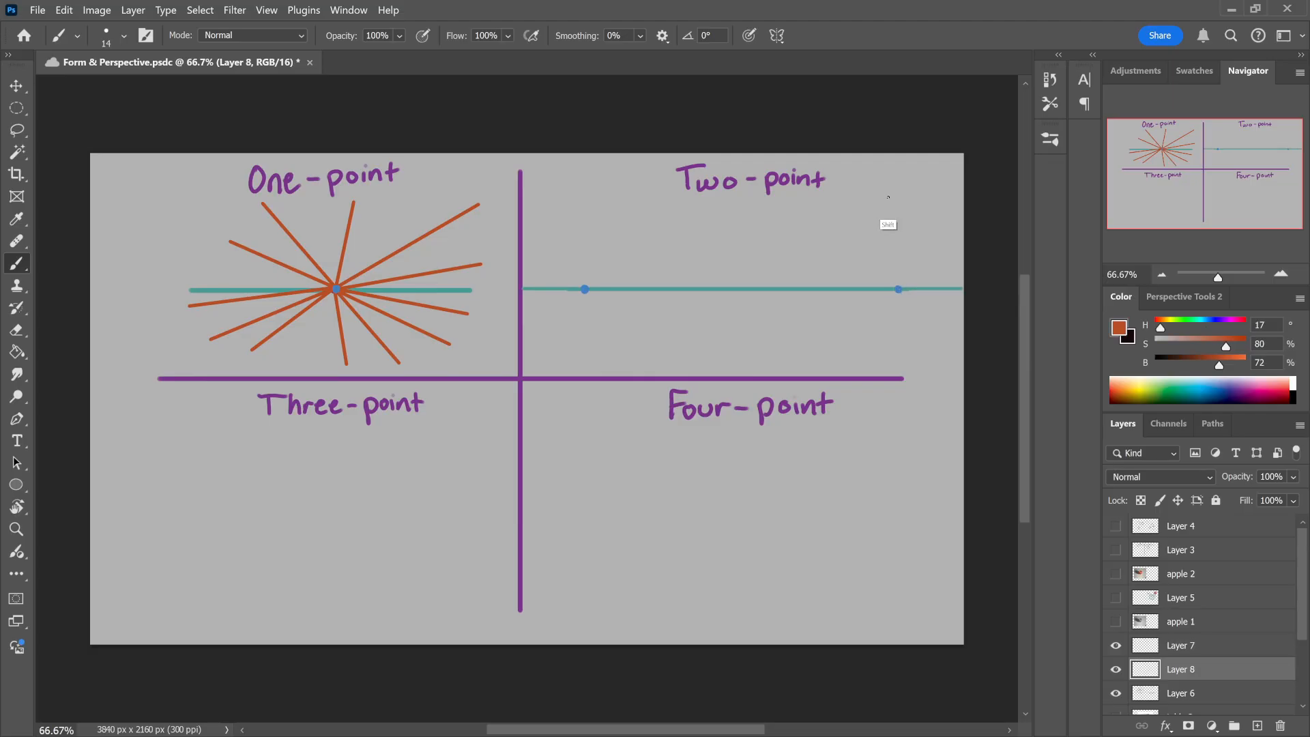
shift+click(891, 199)
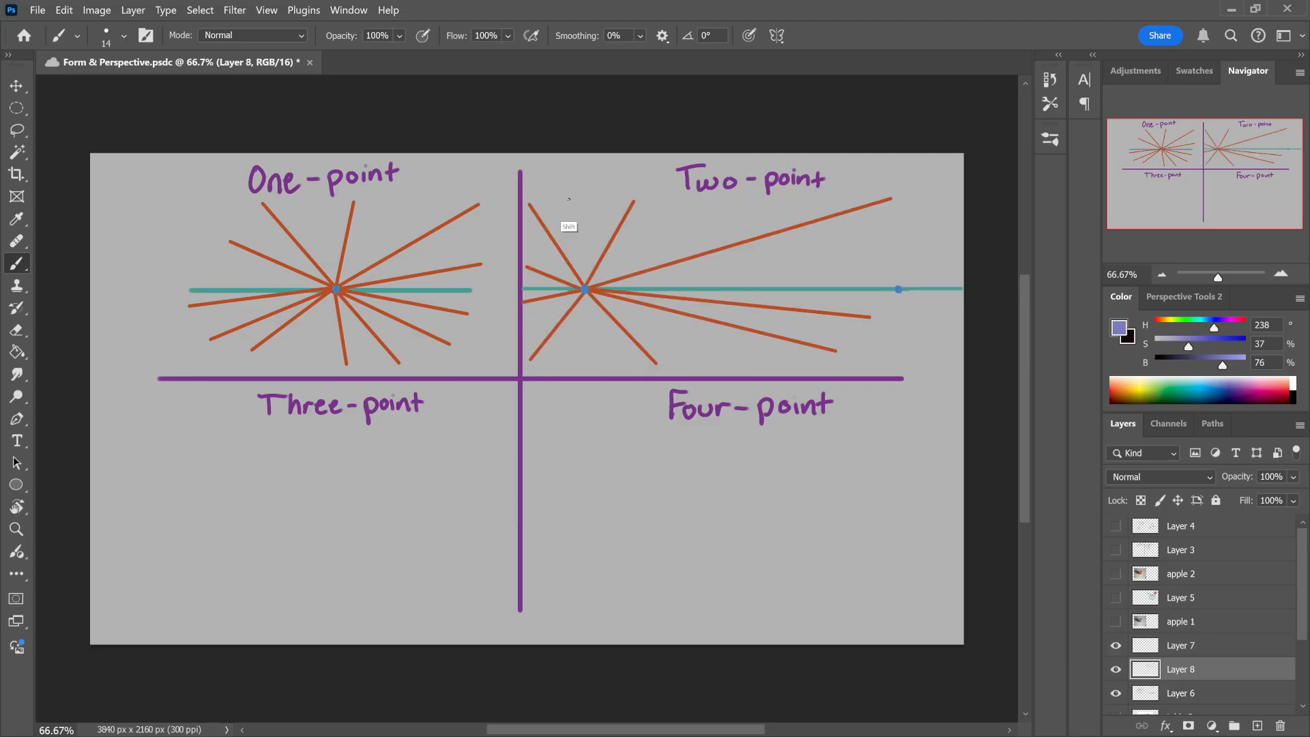
shift+click(570, 200)
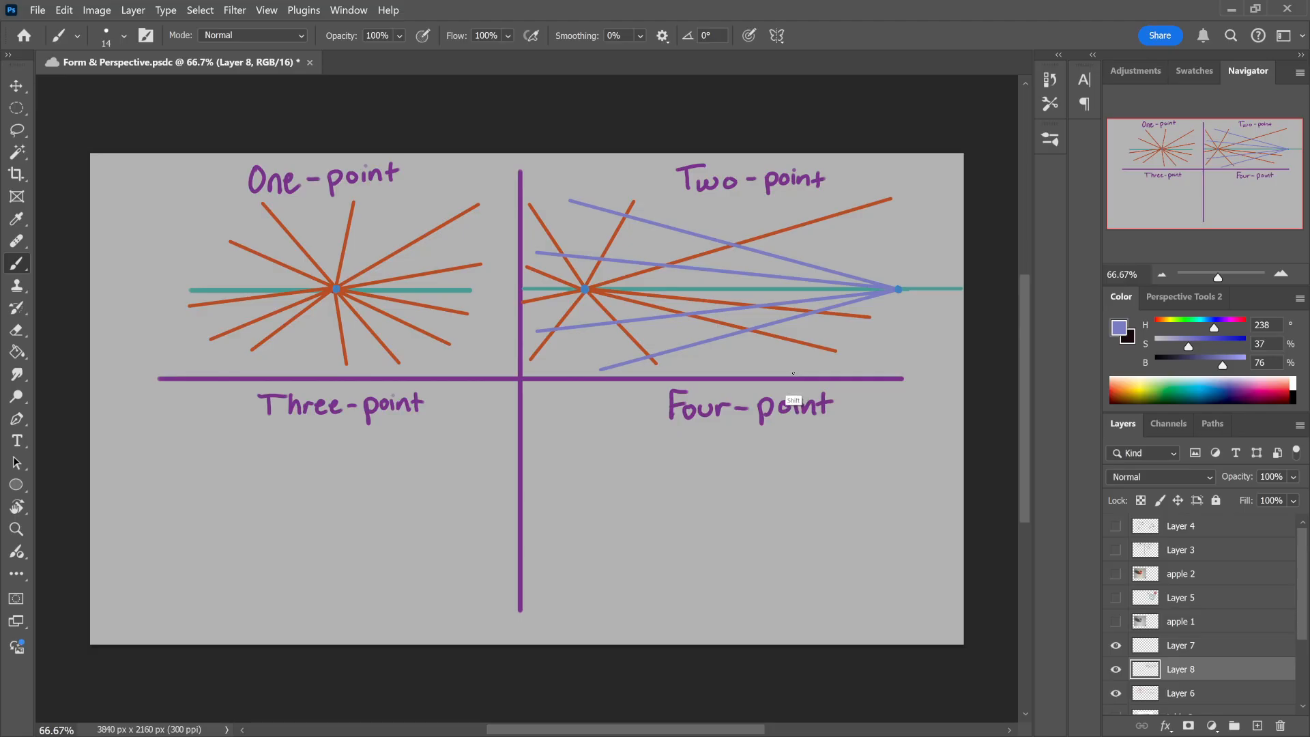
shift+click(791, 376)
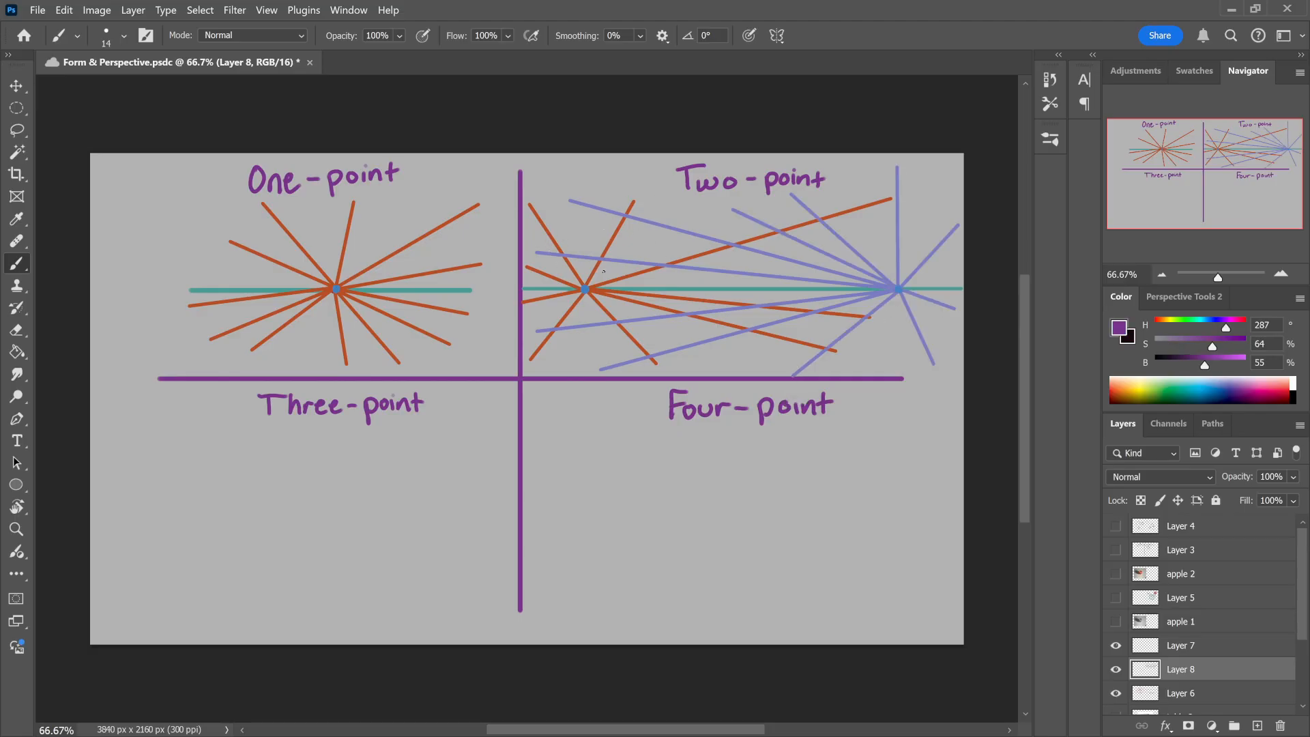
Step: Try temporary purple marks, an arrow and a circle around the Two-point vanishing points, and undo them
mouse_move(603, 272)
mouse_down()
mouse_move(651, 208)
mouse_move(634, 244)
mouse_up()
key(ctrl+z)
mouse_move(588, 281)
mouse_down()
mouse_move(605, 283)
mouse_move(583, 304)
mouse_up()
key(ctrl+z)
mouse_move(892, 252)
mouse_down()
mouse_move(889, 177)
mouse_move(882, 251)
mouse_move(893, 202)
mouse_up()
key(ctrl+z)
drag(899, 280, 903, 277)
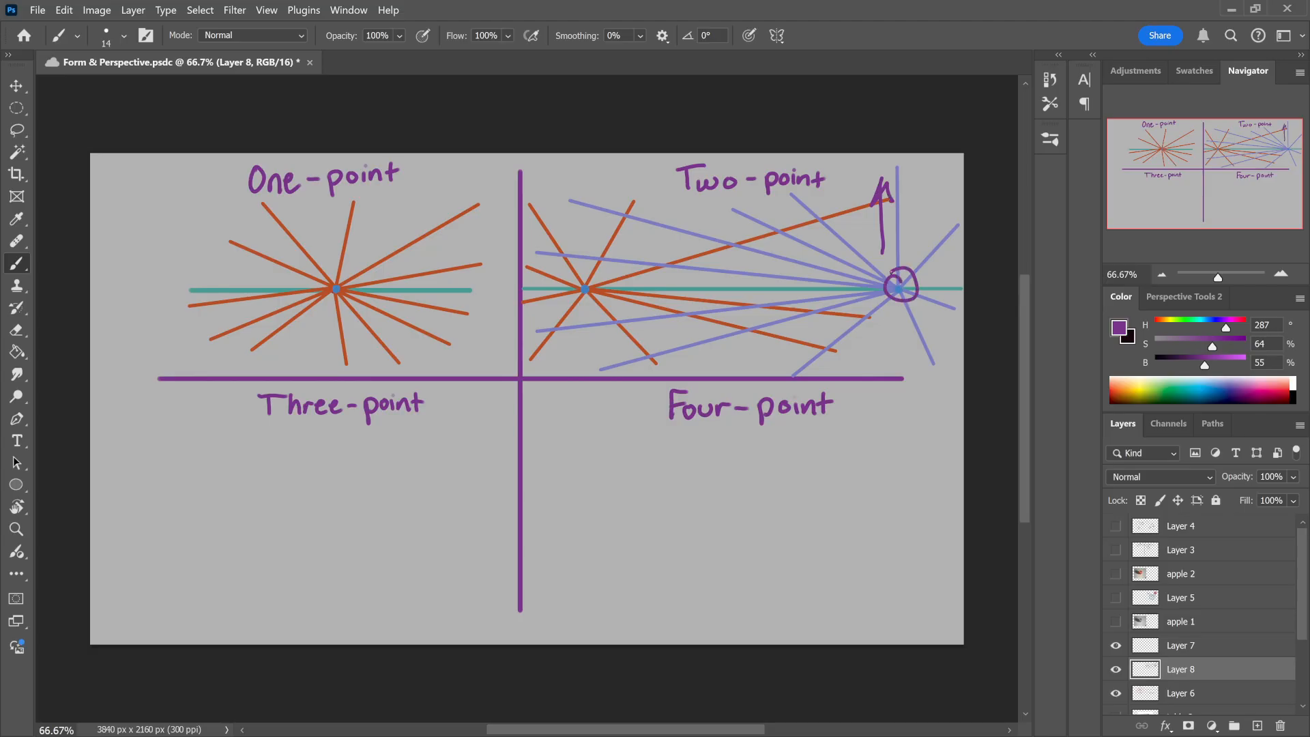
key(ctrl+z)
key(ctrl+z)
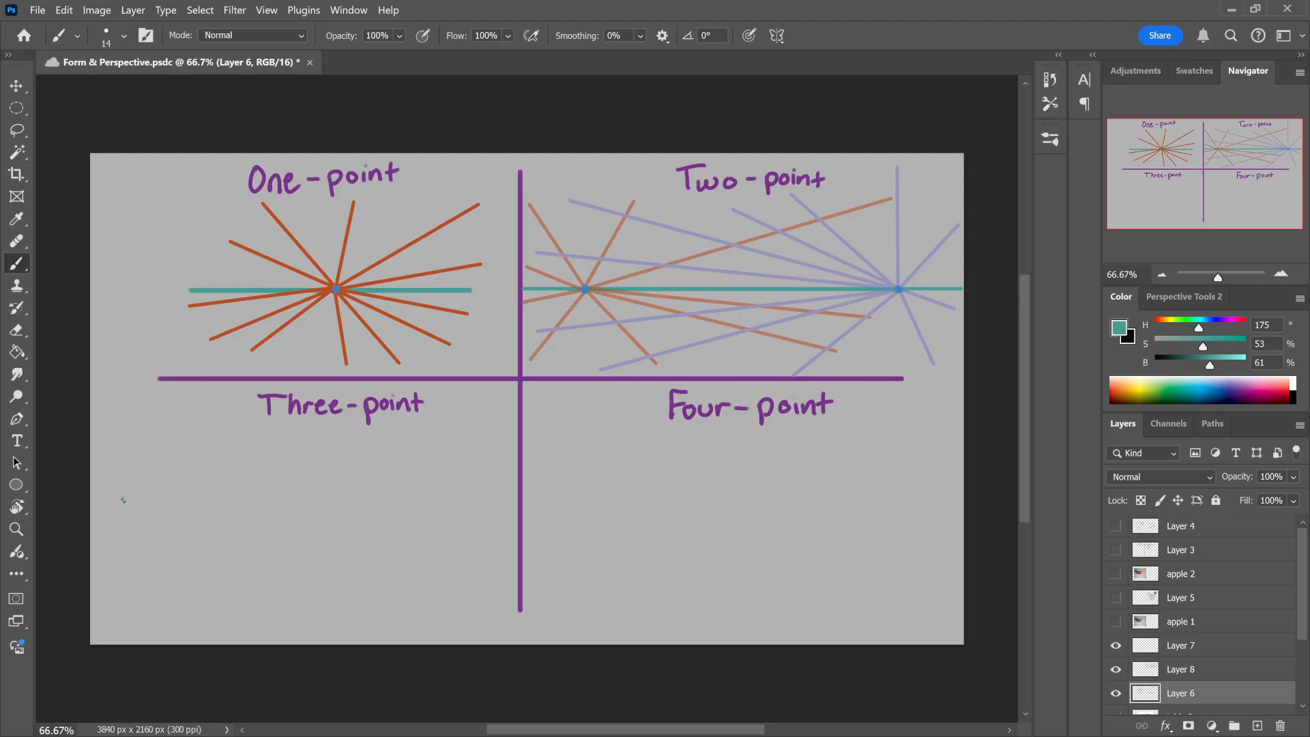
Step: Draw a straight teal horizon line across the full width of the Three-point quadrant on Layer 6
drag(123, 500, 166, 486)
key(ctrl+z)
drag(95, 516, 520, 517)
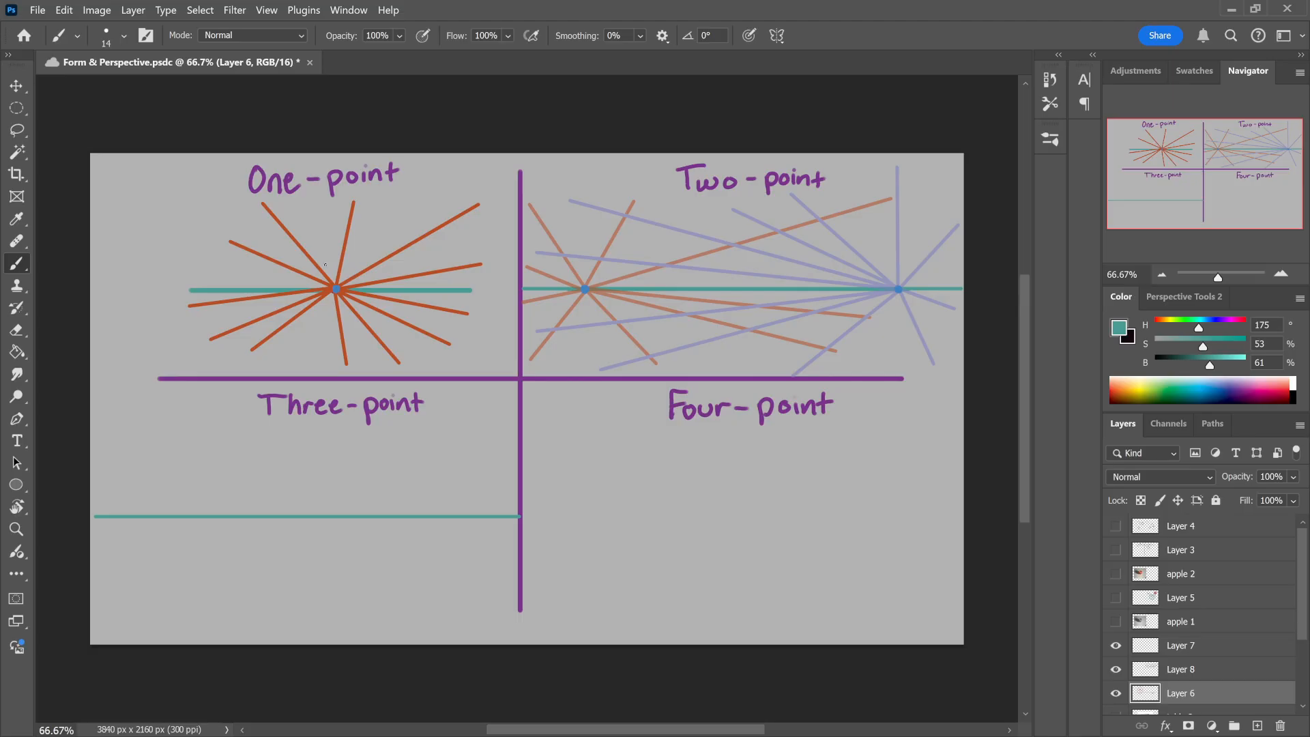
Step: Sample the blue of the One-point vanishing point and mark two vanishing points near the ends of the Three-point horizon on Layer 7
alt+click(336, 289)
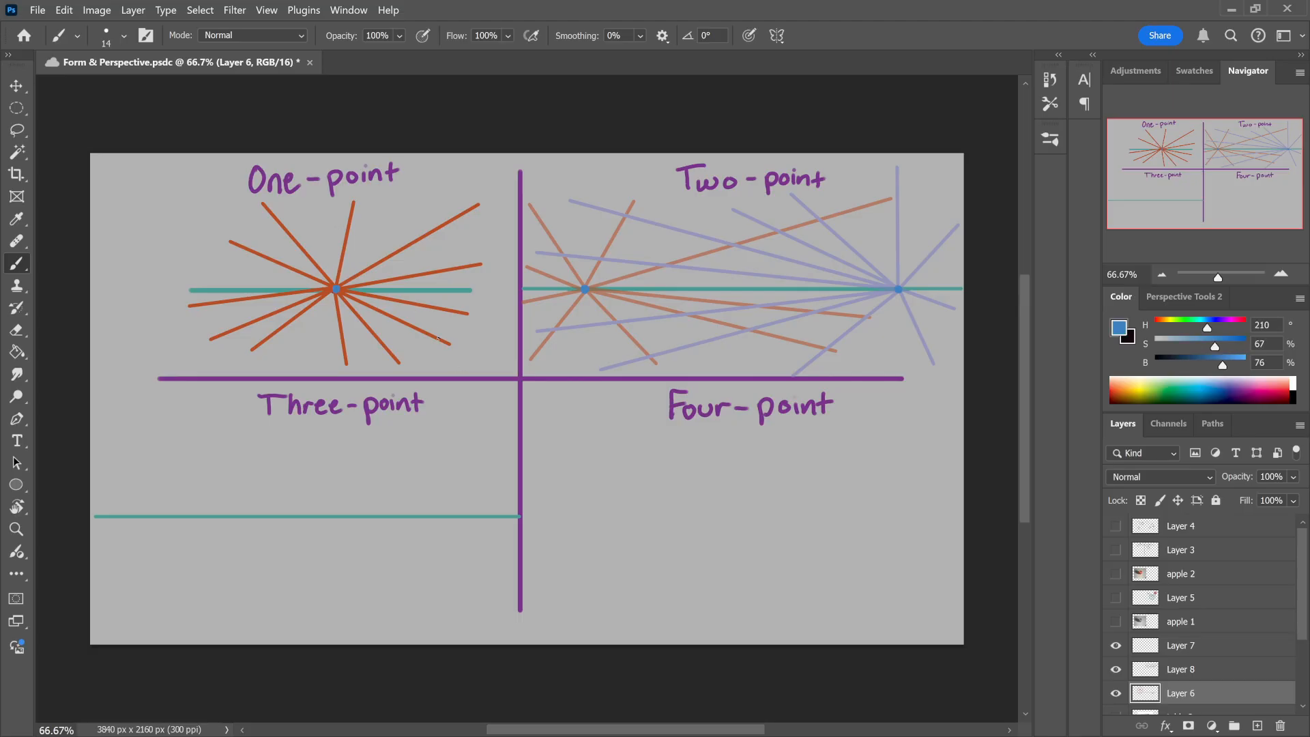
click(1171, 668)
click(1174, 649)
click(1116, 645)
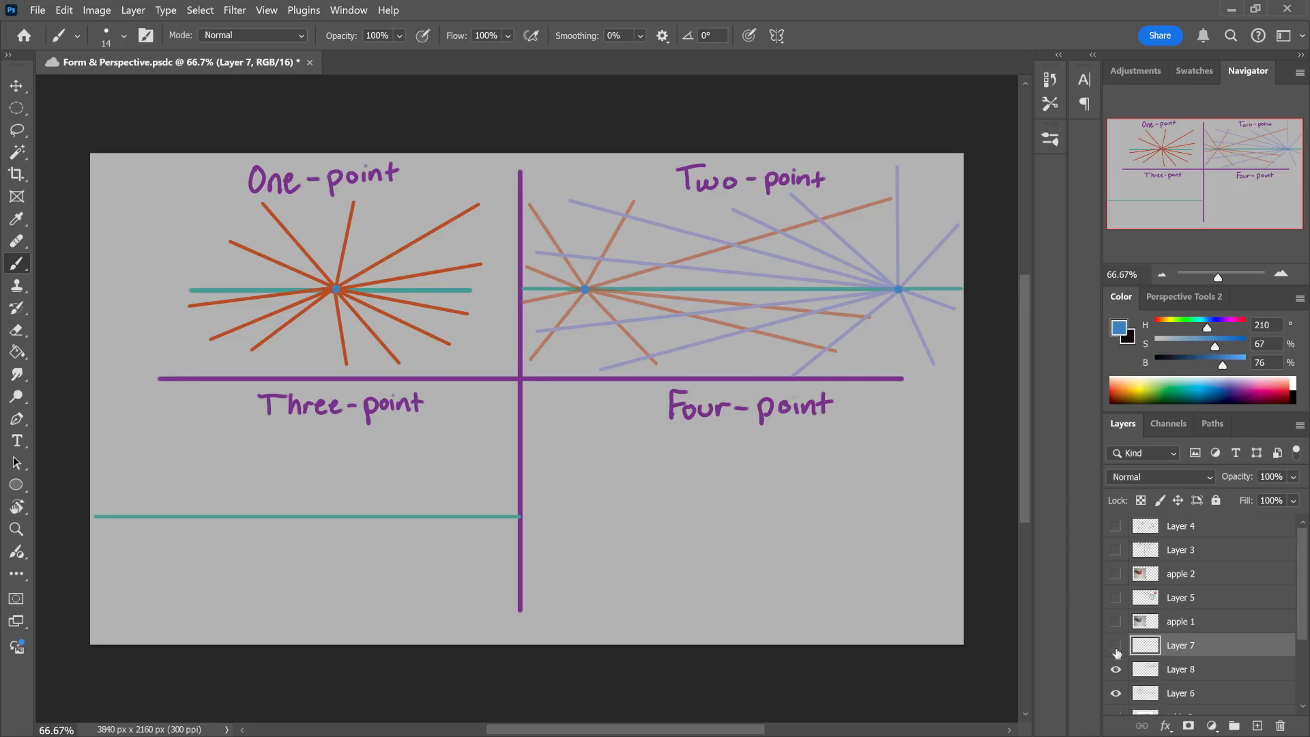
click(1117, 647)
Step: Circle both Two-point vanishing points in blue, and undo the circles
mouse_move(897, 282)
mouse_down()
mouse_move(911, 304)
mouse_move(902, 274)
mouse_up()
mouse_move(582, 268)
mouse_down()
mouse_move(559, 290)
mouse_move(595, 274)
mouse_up()
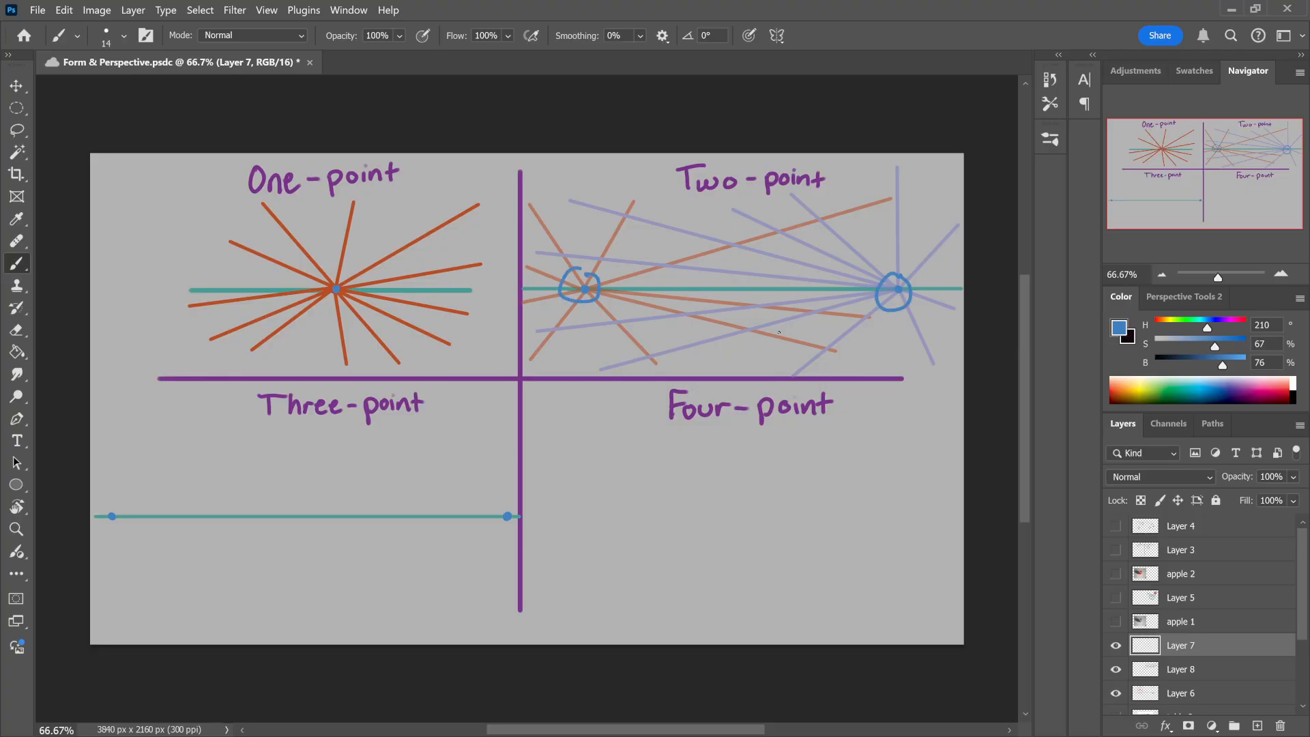
key(ctrl+z)
key(ctrl+z)
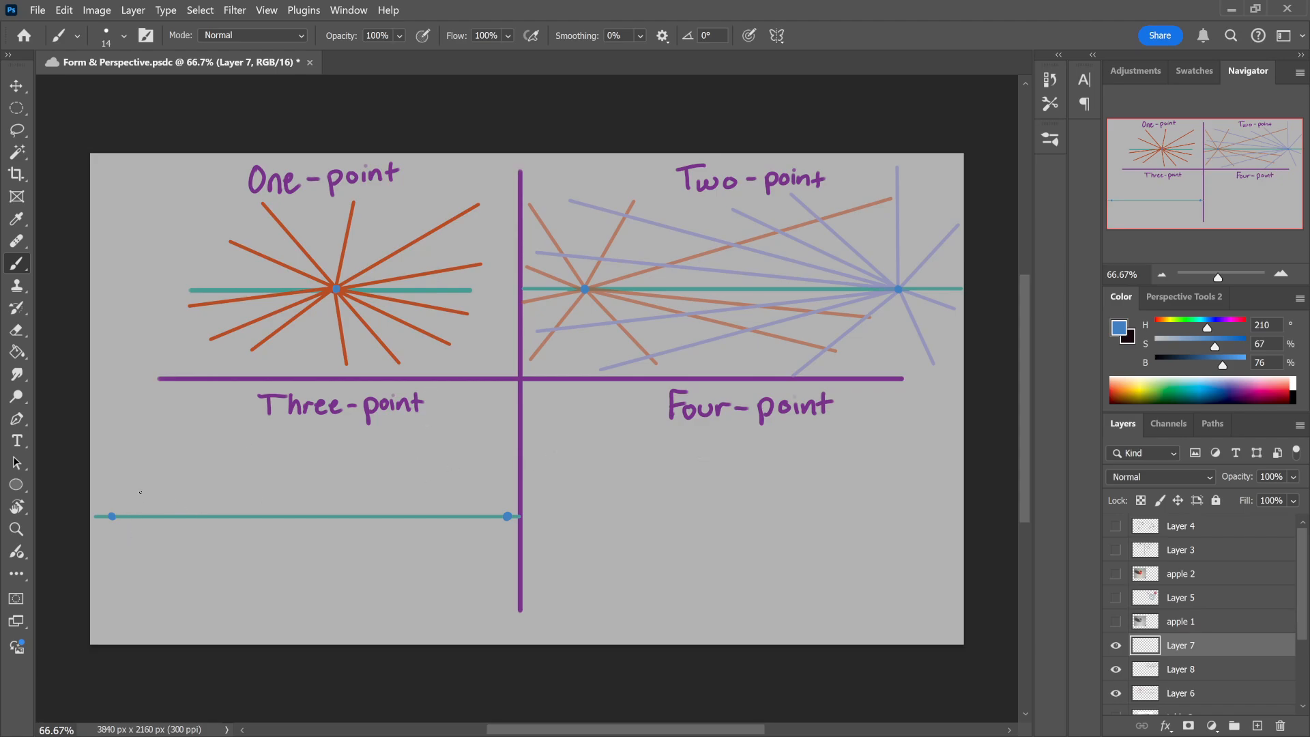
Step: Try blue marks around the Three-point vanishing points, and add a third vanishing point at the quadrant's bottom edge
drag(136, 490, 145, 505)
mouse_move(481, 493)
mouse_down()
mouse_move(505, 501)
mouse_move(503, 479)
mouse_up()
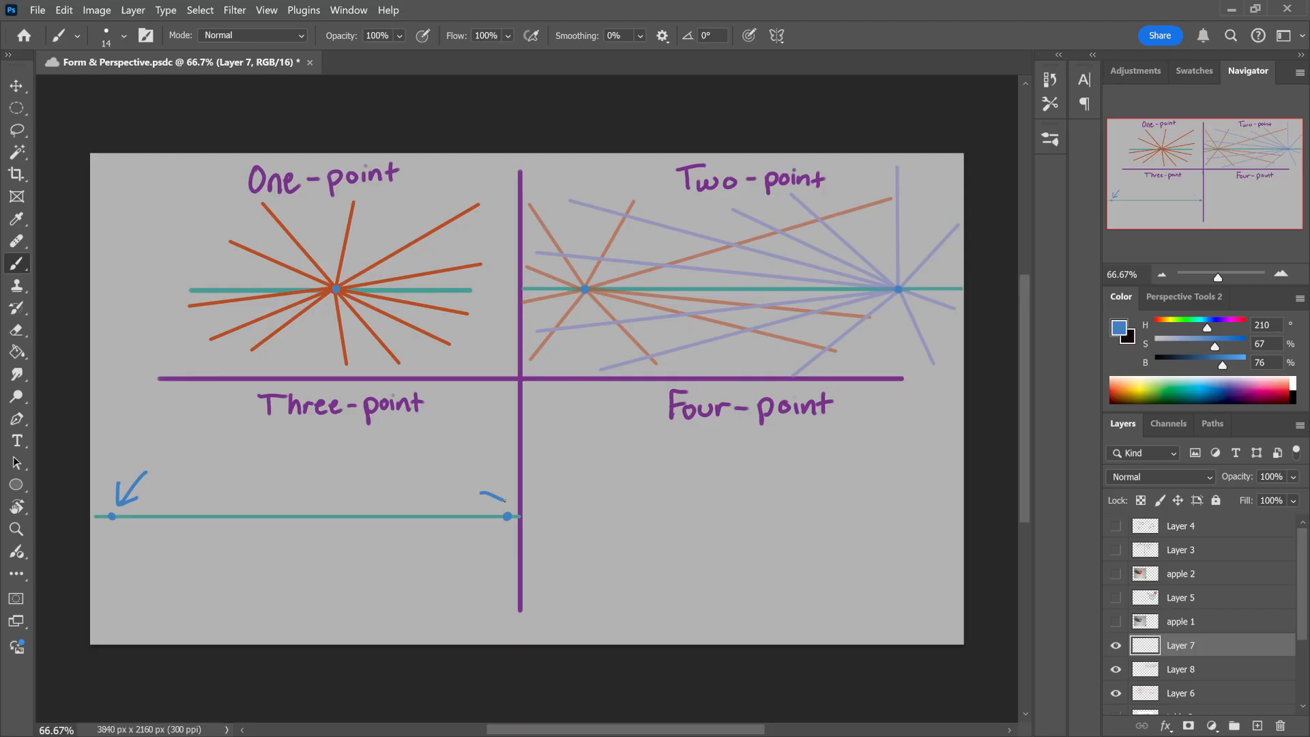
drag(504, 499, 479, 452)
drag(277, 437, 341, 431)
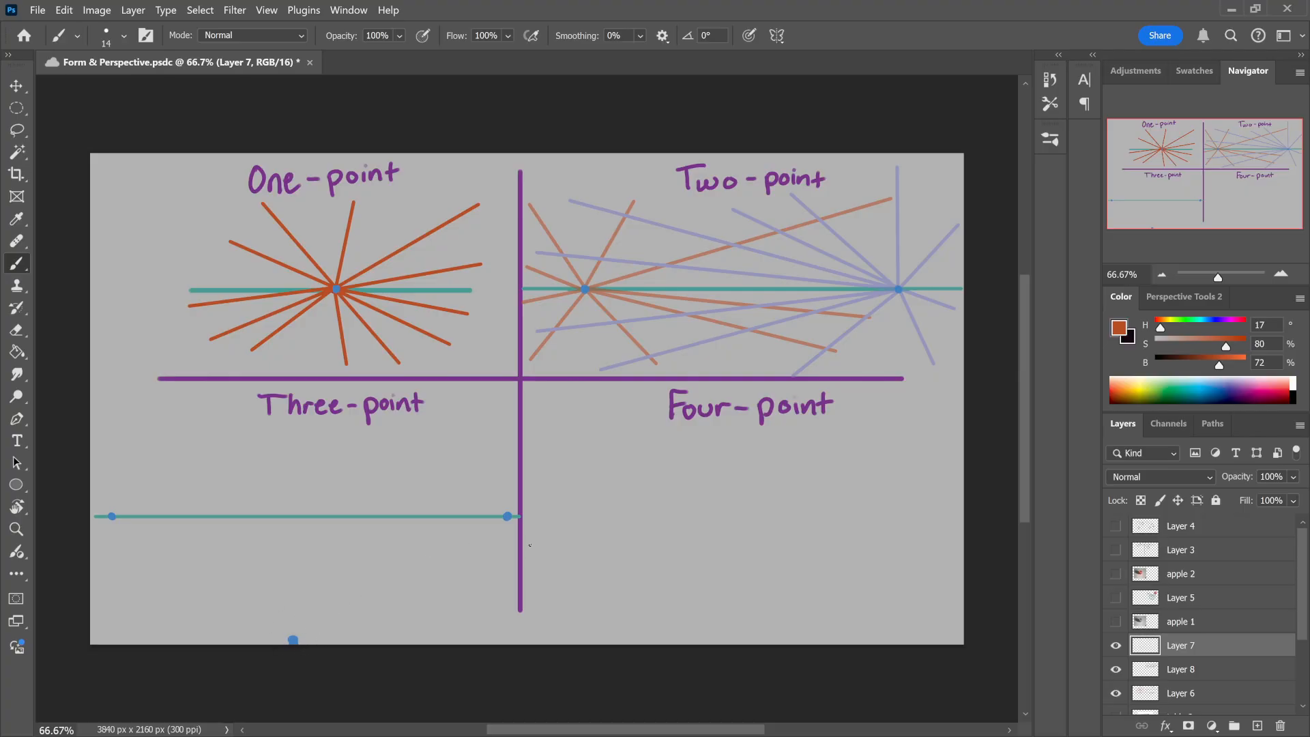
Step: Lasso the Three-point horizon line on Layer 6, move it up to just below the quadrant's label, and deselect
key(alt+bracketleft)
key(l)
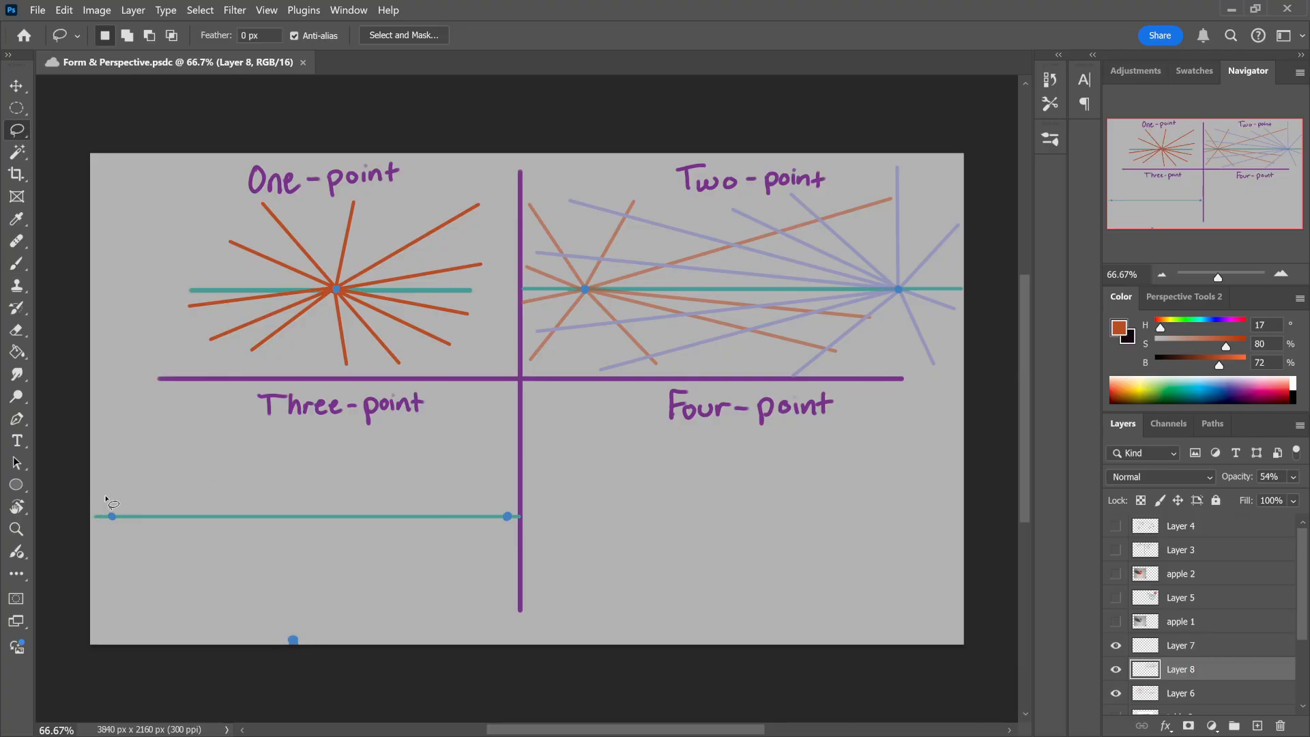
mouse_move(105, 496)
mouse_down()
mouse_move(102, 554)
mouse_move(517, 527)
mouse_move(503, 491)
mouse_move(470, 468)
mouse_up()
key(ctrl+t)
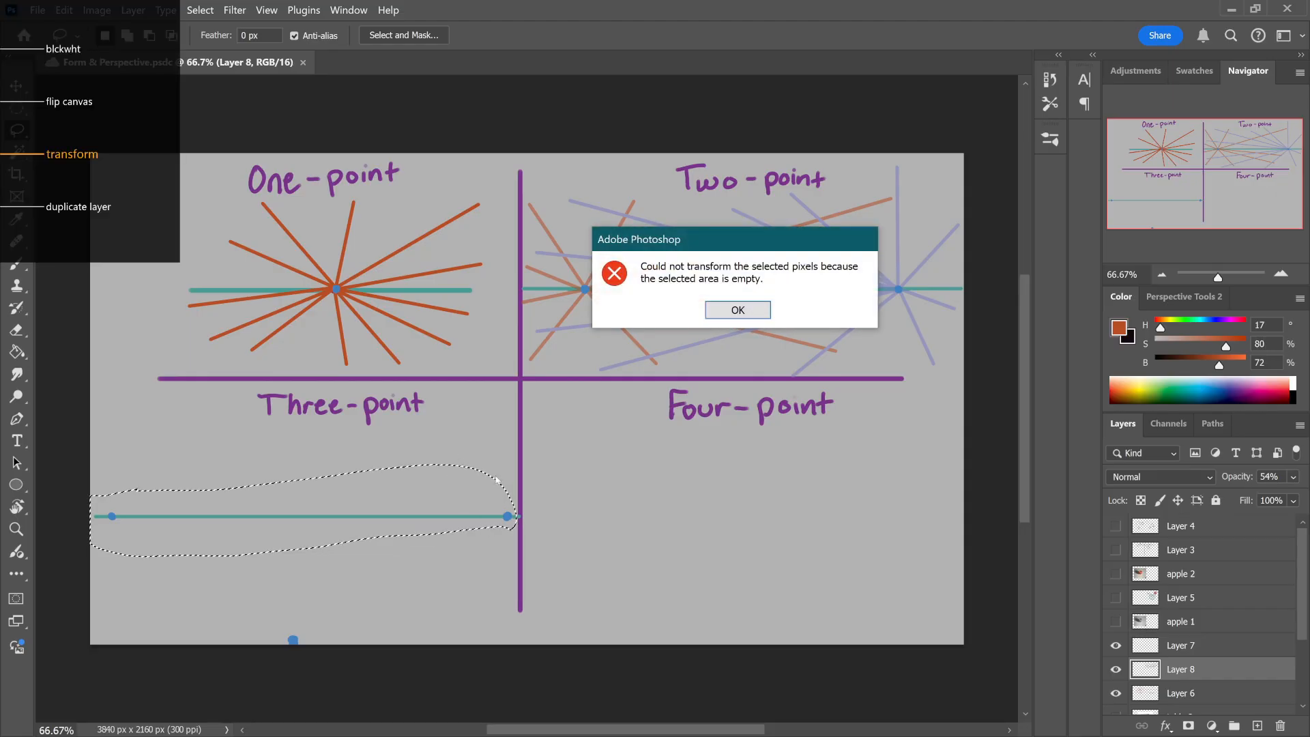
click(738, 310)
click(1171, 690)
key(ctrl+t)
drag(464, 519, 498, 447)
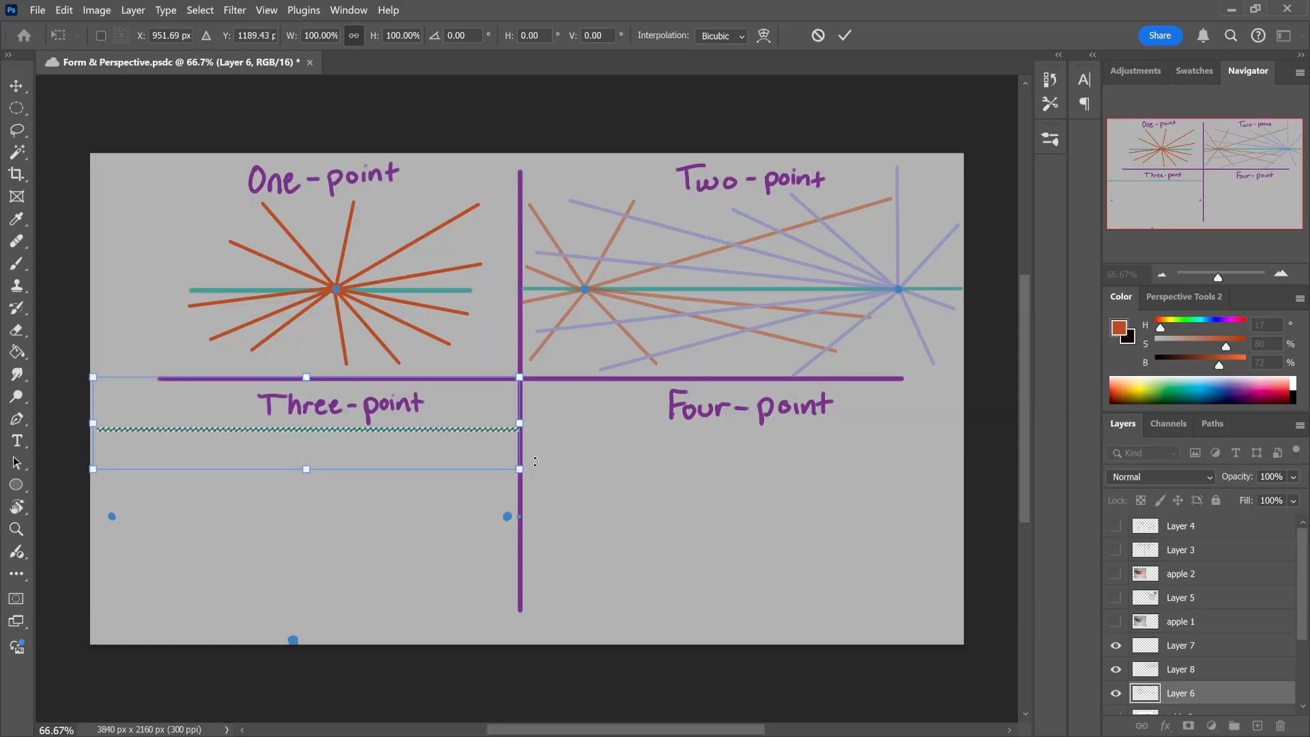
key(Return)
key(l)
key(ctrl+d)
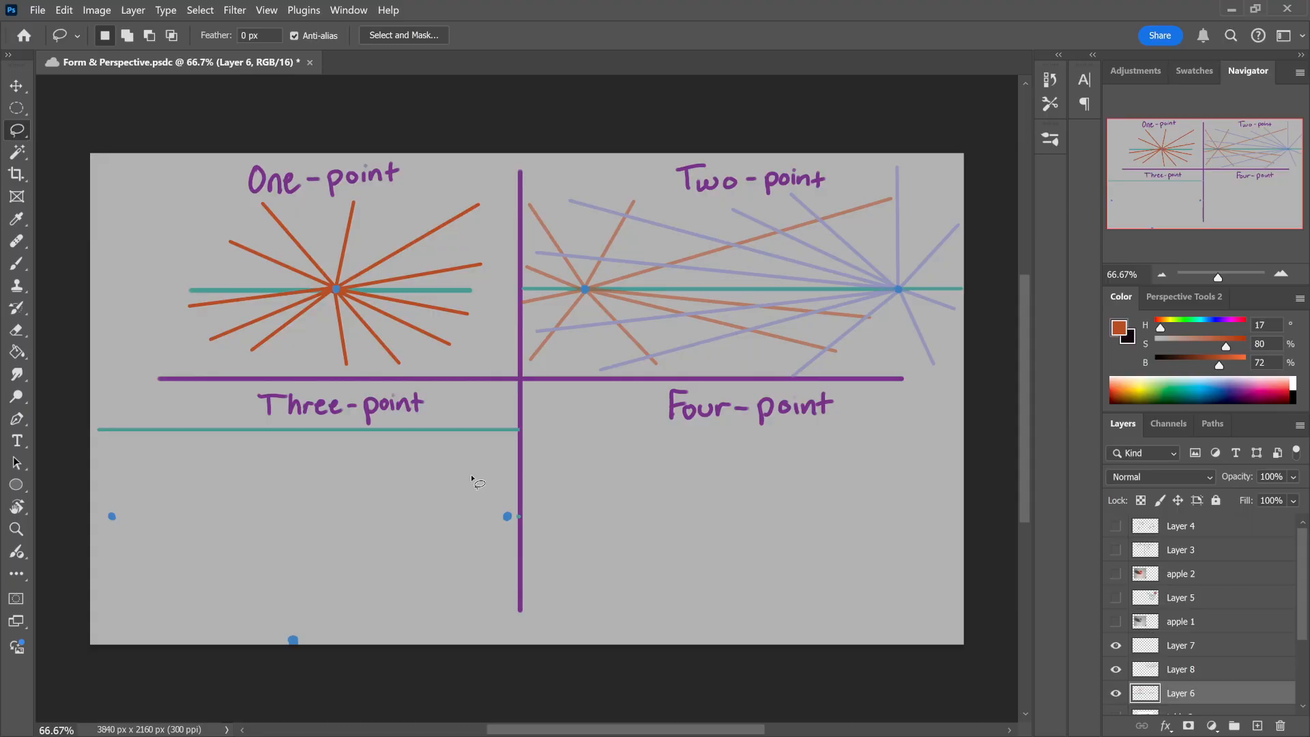
Step: Lasso the two side vanishing points of the Three-point quadrant on Layer 7 and move them up onto the horizon line
mouse_move(140, 481)
mouse_down()
mouse_move(473, 580)
mouse_move(194, 478)
mouse_up()
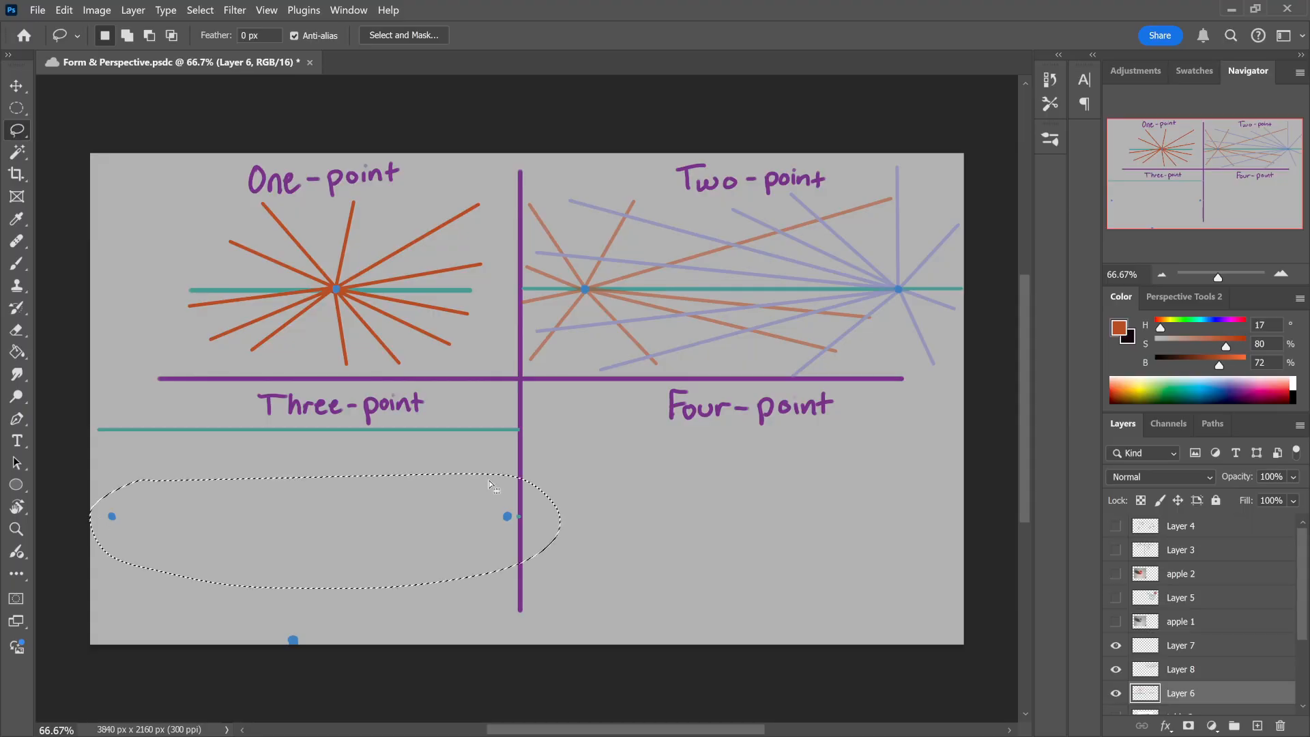
click(1167, 652)
mouse_move(462, 538)
mouse_down()
mouse_move(460, 495)
mouse_move(486, 495)
mouse_move(479, 438)
mouse_move(567, 444)
mouse_up()
key(ctrl+z)
key(ctrl+t)
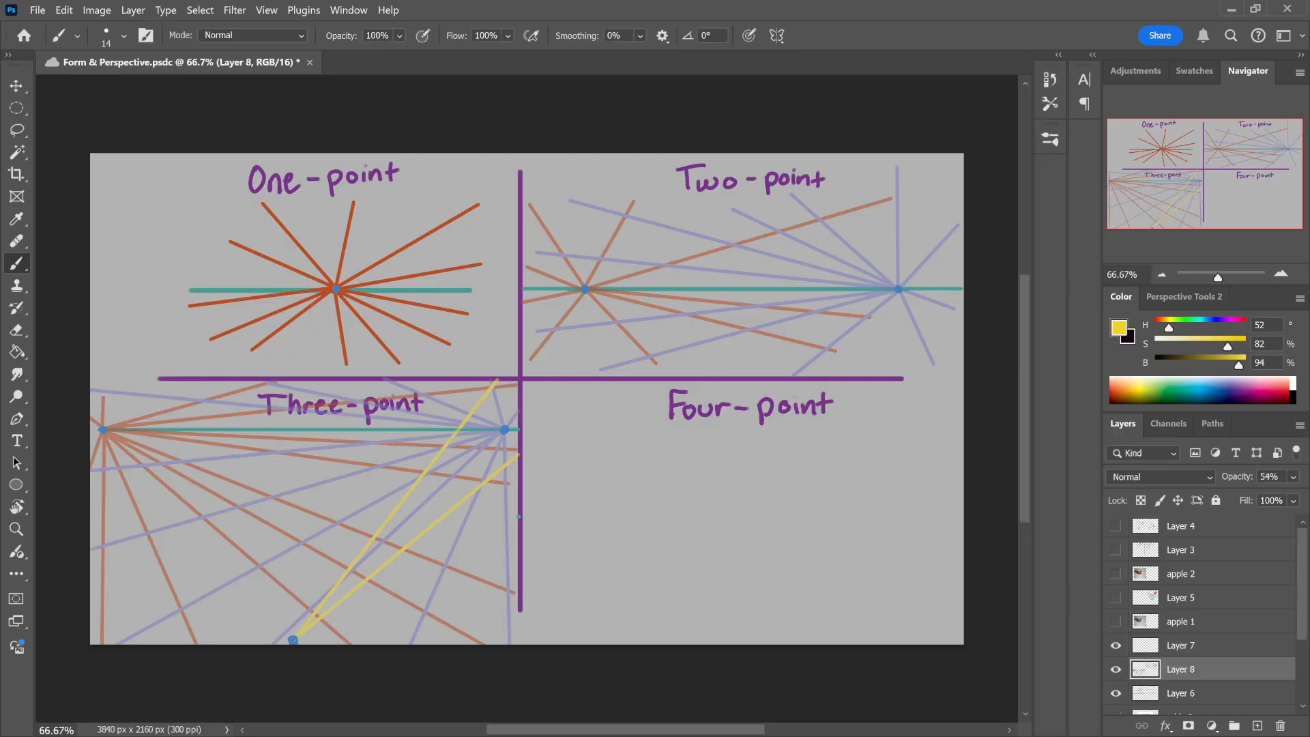
Step: Radiate straight yellow lines from the bottom vanishing point up through the Three-point quadrant on Layer 8
shift+click(412, 383)
shift+click(325, 381)
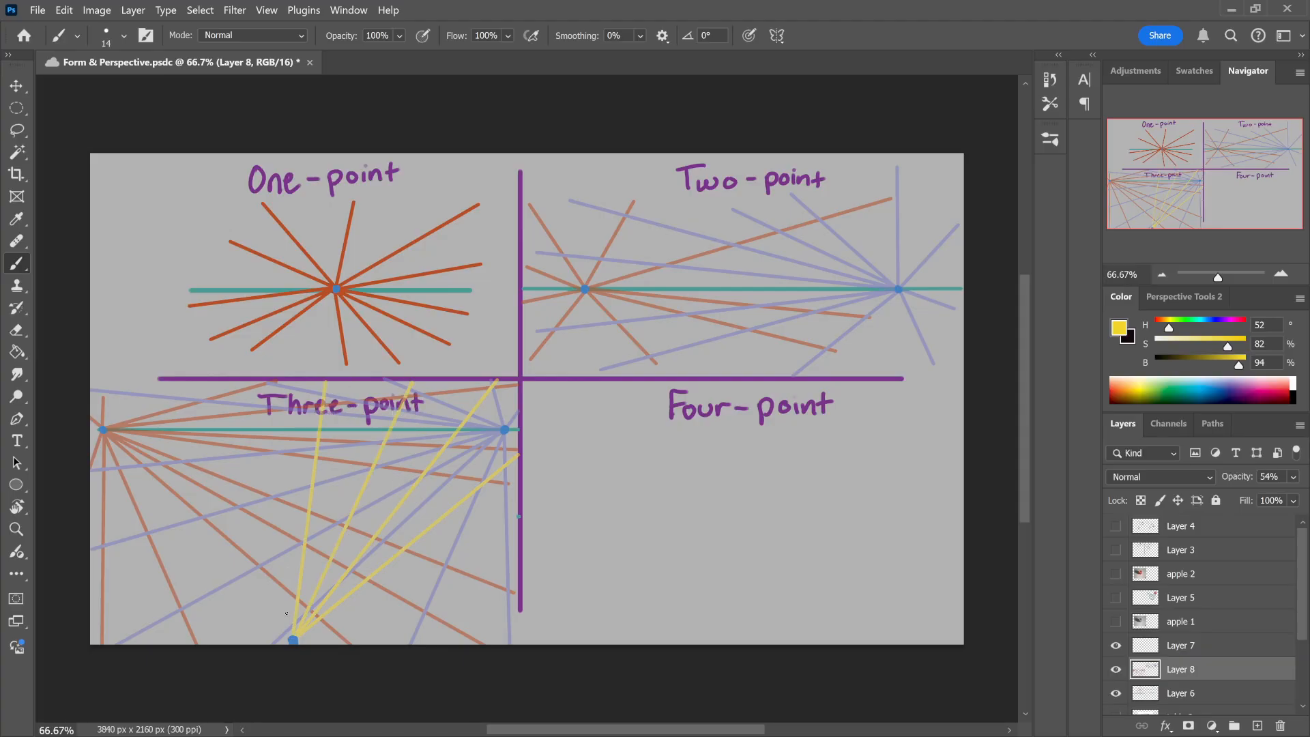
shift+click(251, 381)
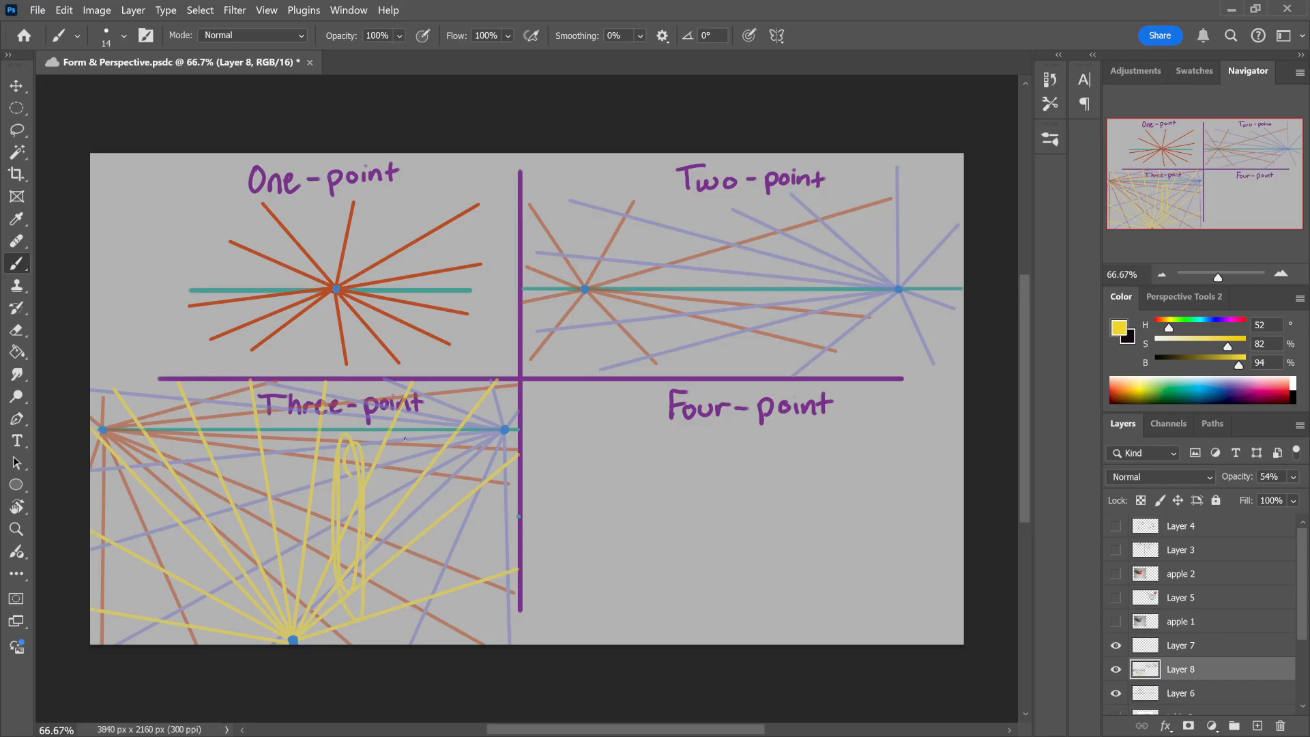
Step: Try red marks along the yellow lines and around the bottom vanishing point of the Three-point diagram, and undo them
drag(1169, 328, 1159, 328)
mouse_move(343, 464)
mouse_down()
mouse_move(342, 635)
mouse_move(351, 628)
mouse_up()
key(ctrl+z)
drag(1239, 367, 1231, 367)
mouse_move(350, 451)
mouse_down()
mouse_move(346, 603)
mouse_move(367, 585)
mouse_up()
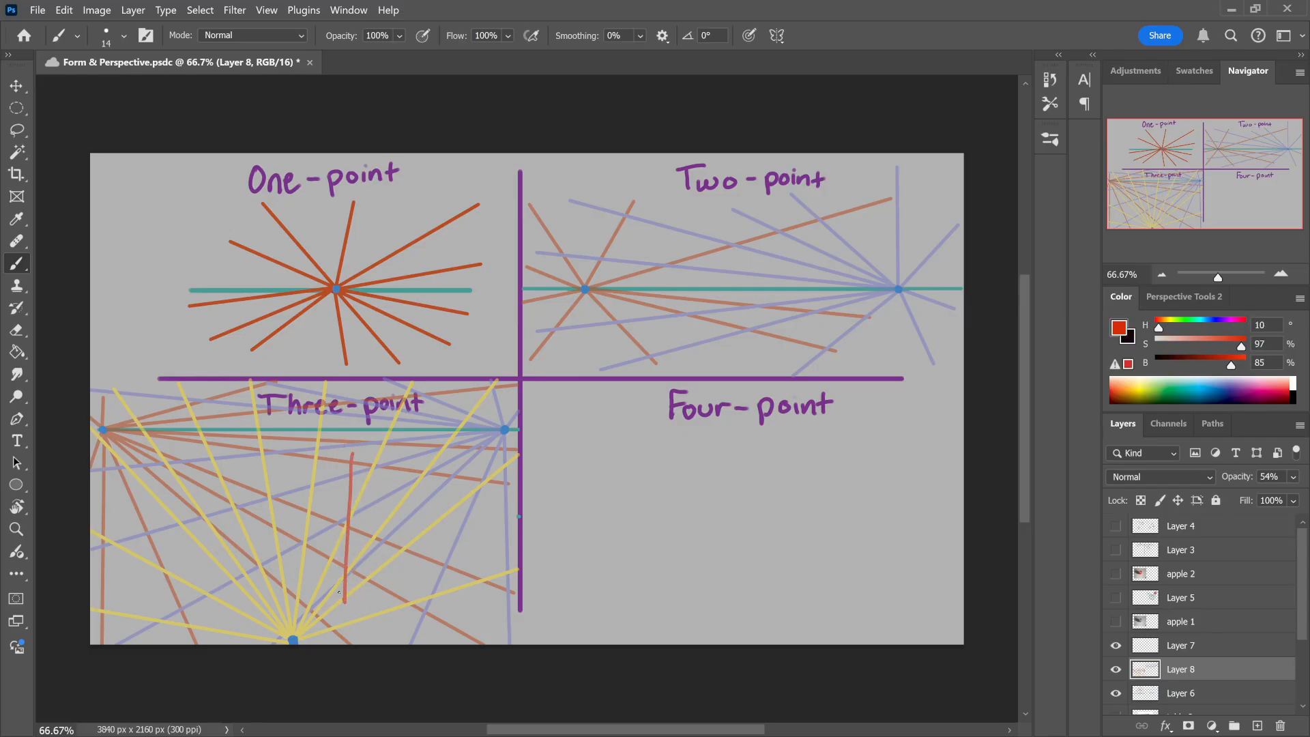
key(ctrl+z)
key(ctrl+z)
mouse_move(284, 624)
mouse_down()
mouse_move(321, 622)
mouse_move(299, 609)
mouse_up()
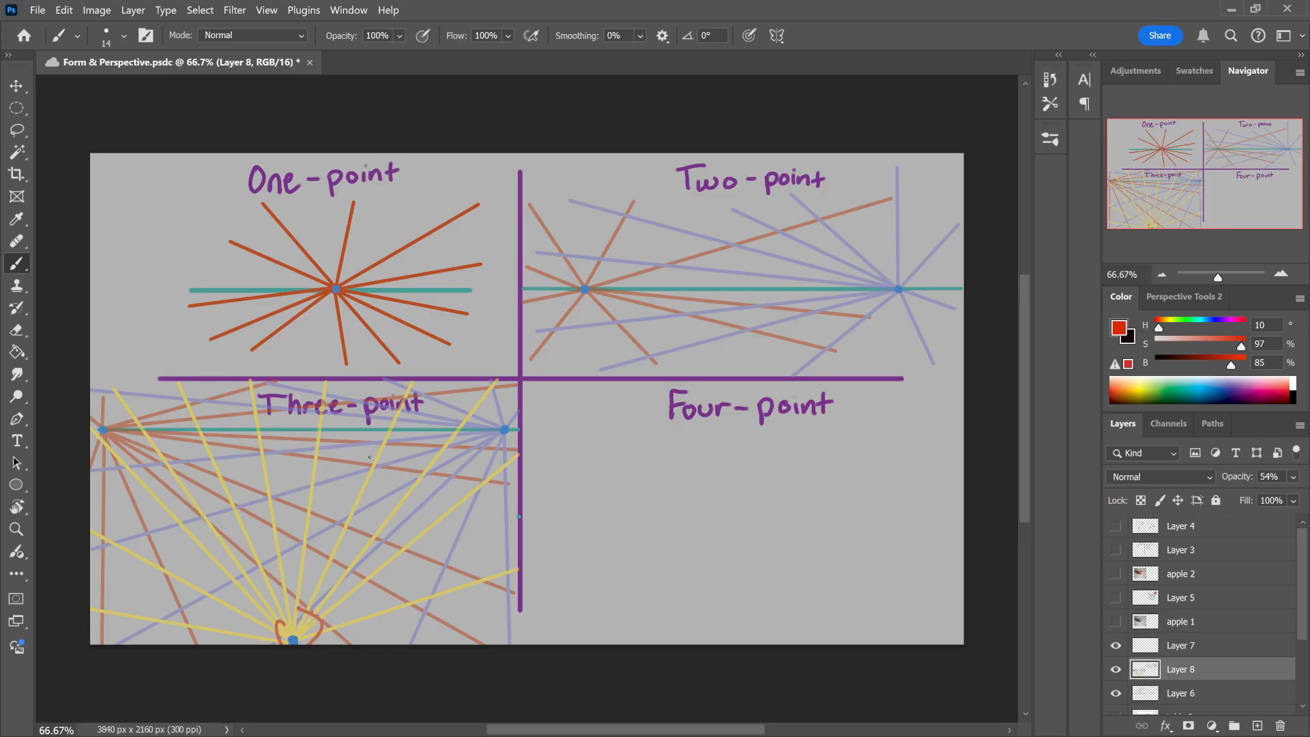
drag(377, 449, 469, 448)
key(ctrl+z)
key(ctrl+z)
Step: Select the whole Three-point diagram with the Lasso
key(l)
mouse_move(87, 368)
mouse_down()
mouse_move(539, 614)
mouse_move(501, 645)
mouse_up()
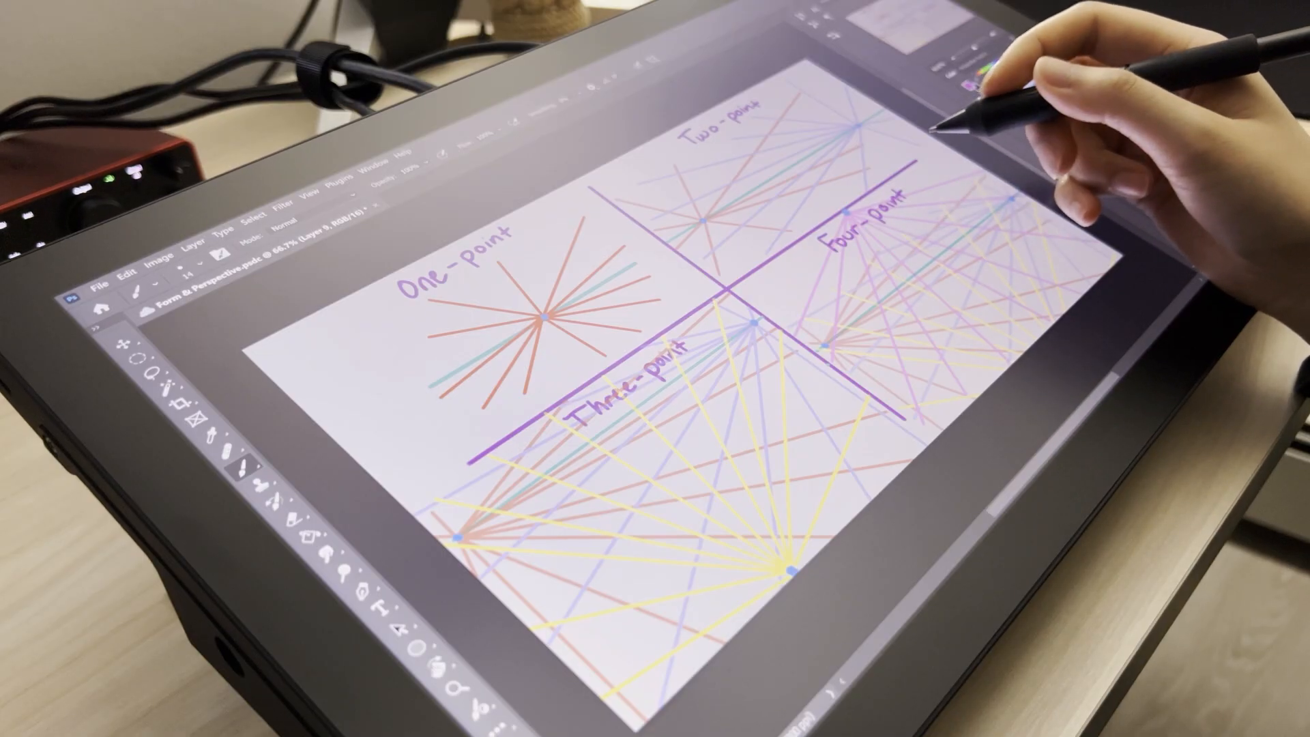
Step: Draw a black box right of the One-point vanishing point, with straight verticals and horizontals and side edges following the orange lines
key(shift)
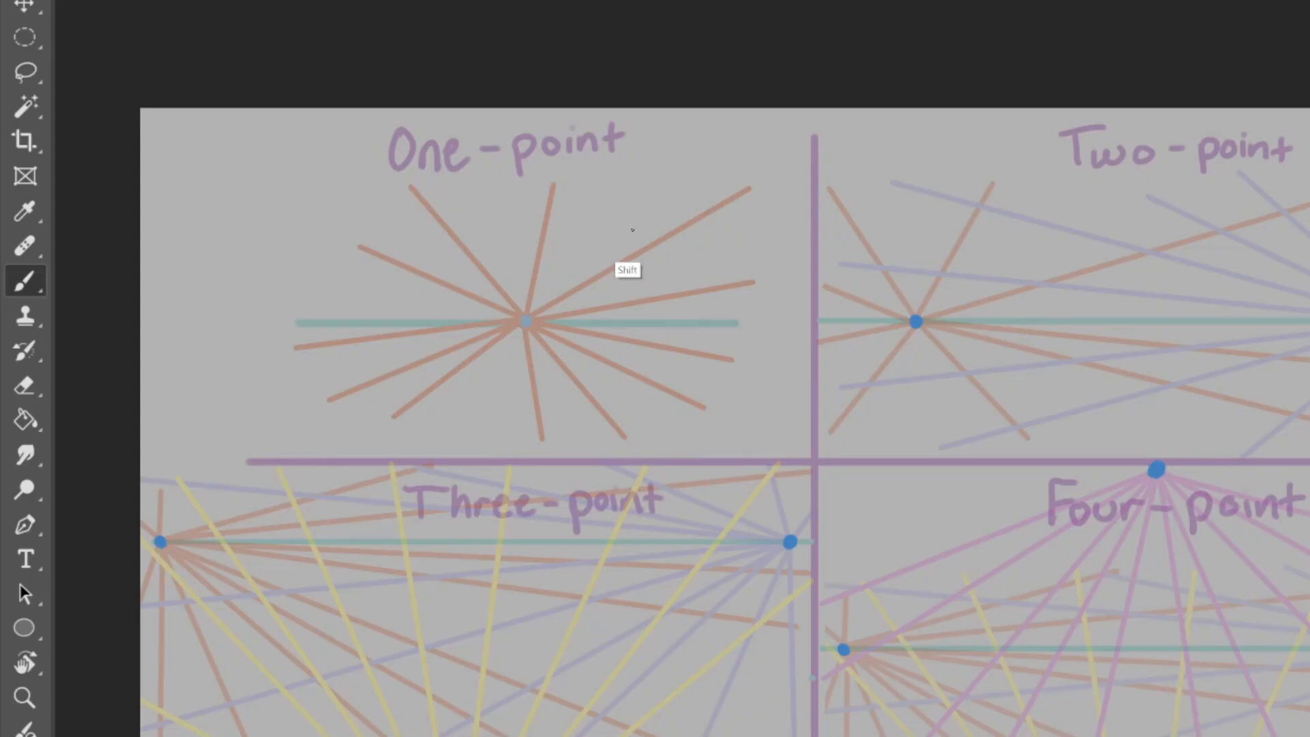
drag(627, 258, 628, 373)
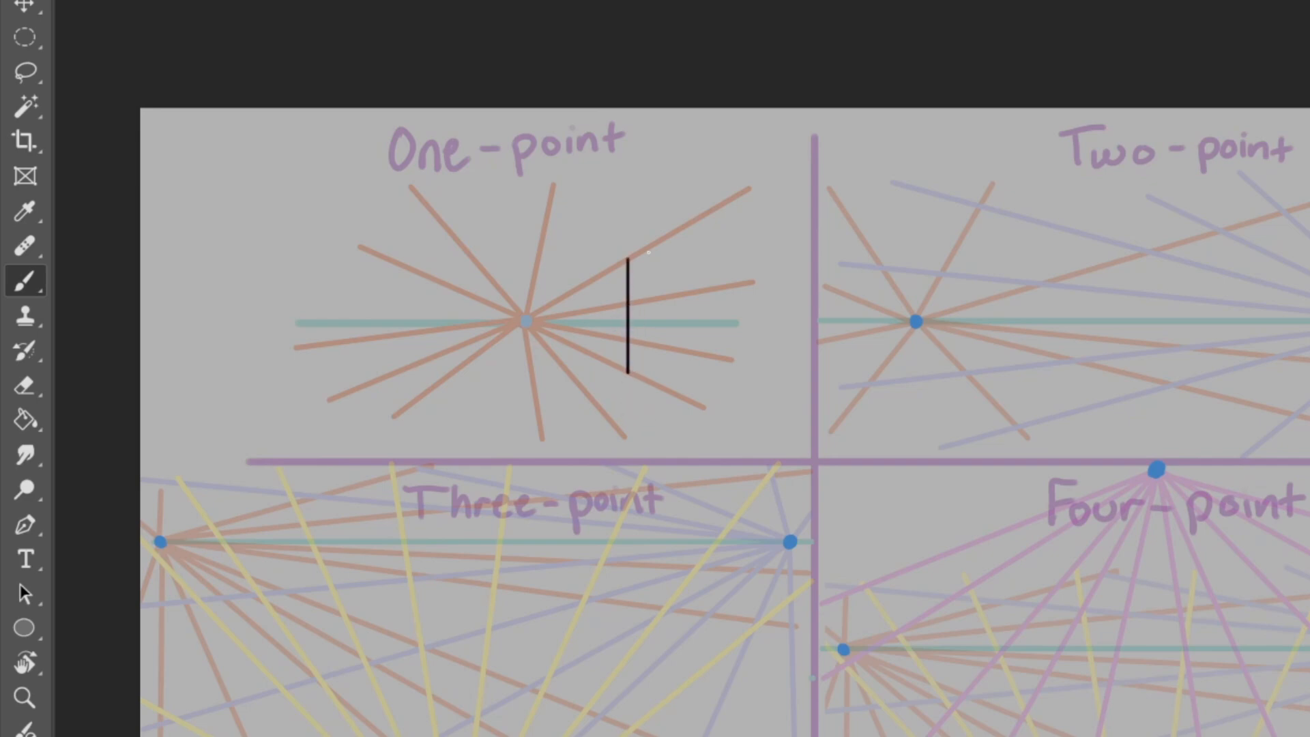
drag(637, 251, 707, 214)
drag(708, 266, 708, 408)
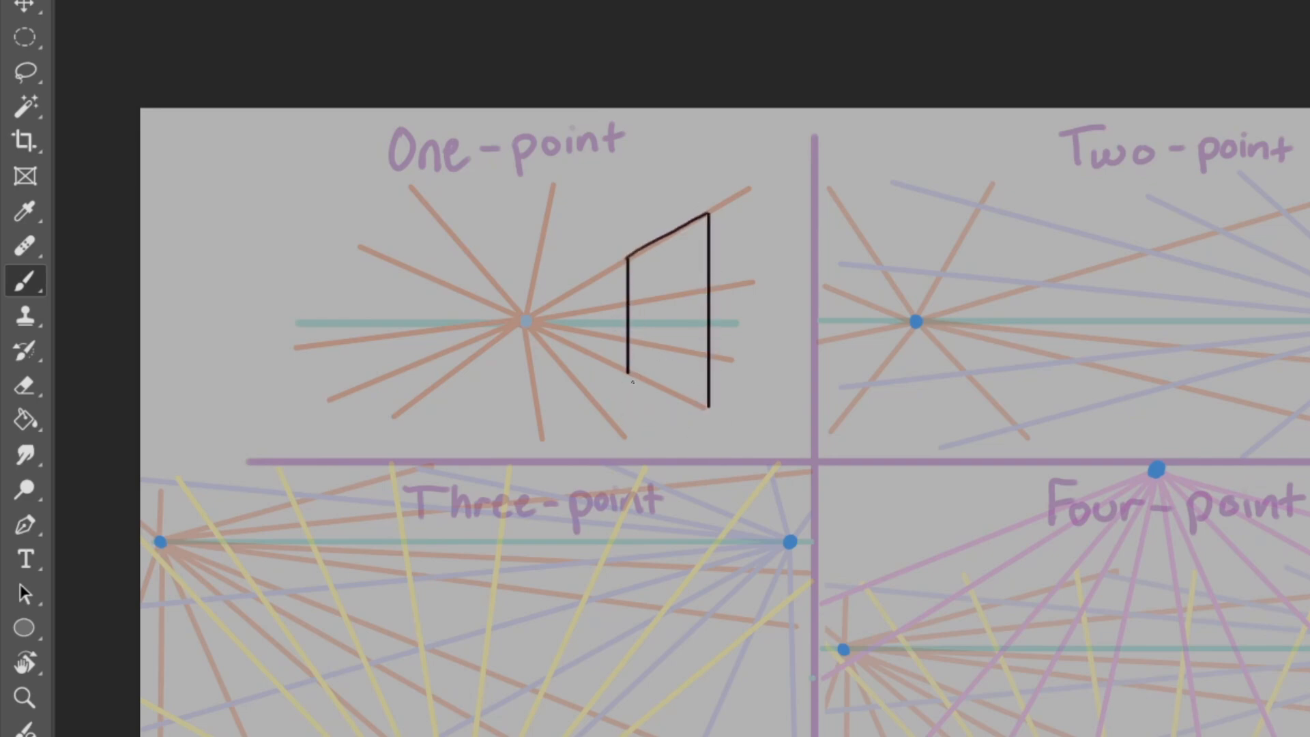
shift+click(629, 374)
drag(710, 404, 749, 404)
mouse_move(708, 214)
mouse_down()
mouse_move(771, 222)
mouse_move(752, 216)
mouse_move(753, 355)
mouse_up()
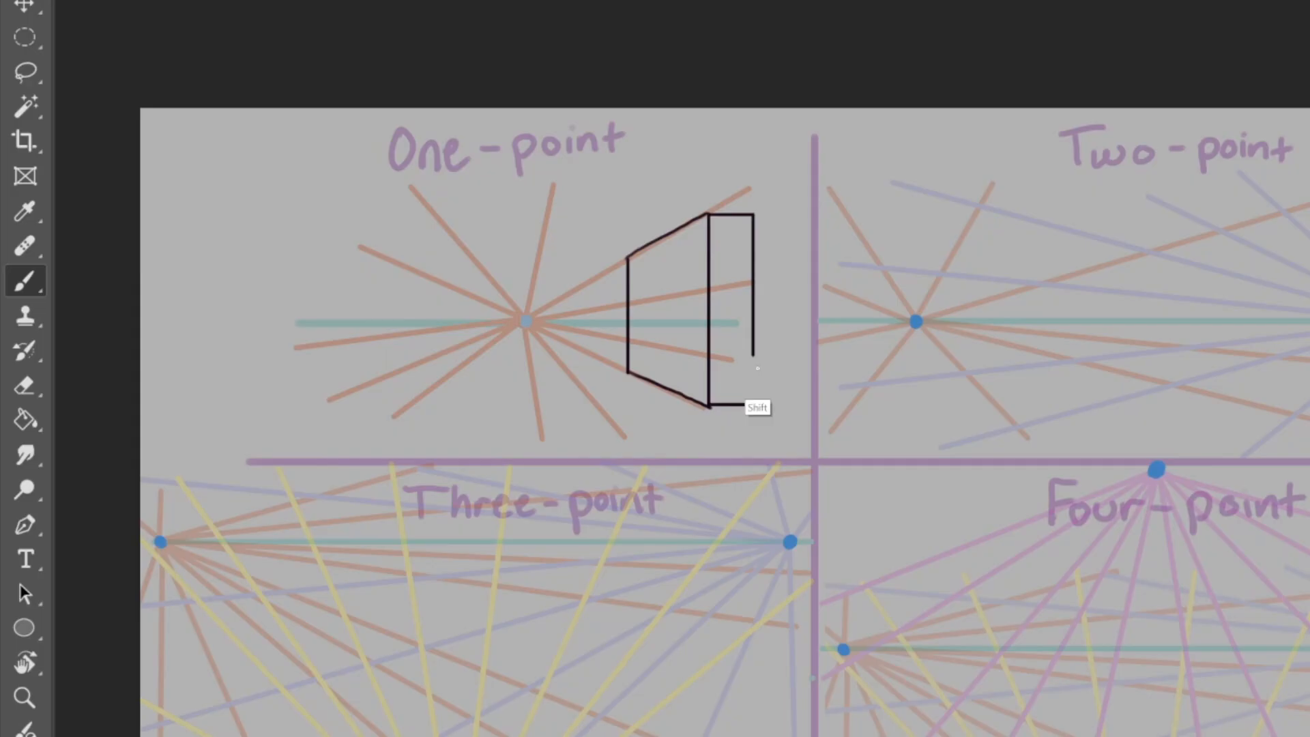
shift+click(753, 406)
Step: Draw a black box beside the right vanishing point of the Two-point quadrant, with its side faces following the orange and violet lines
shift+click(1126, 400)
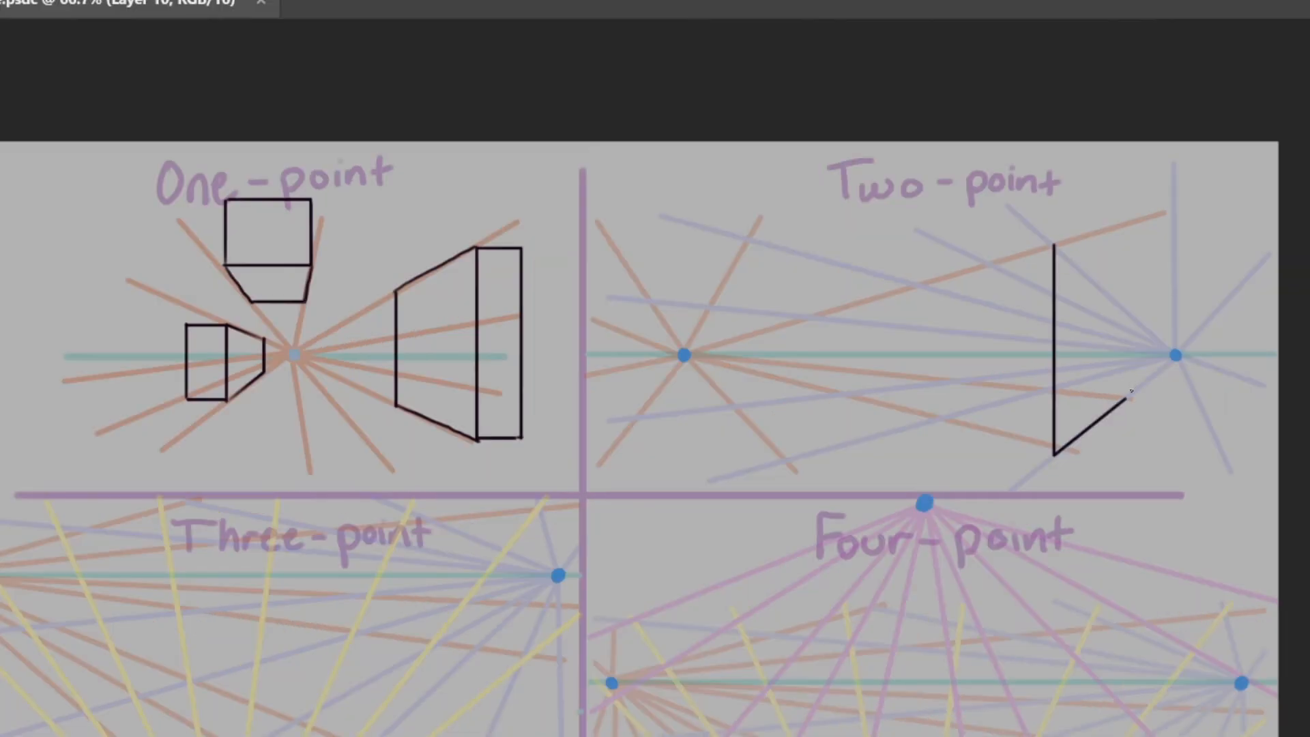
shift+click(1126, 310)
shift+click(1055, 245)
drag(964, 273, 1055, 245)
mouse_move(989, 436)
mouse_down()
mouse_move(1060, 454)
mouse_move(1013, 346)
mouse_move(1012, 270)
mouse_move(956, 257)
mouse_move(976, 256)
mouse_up()
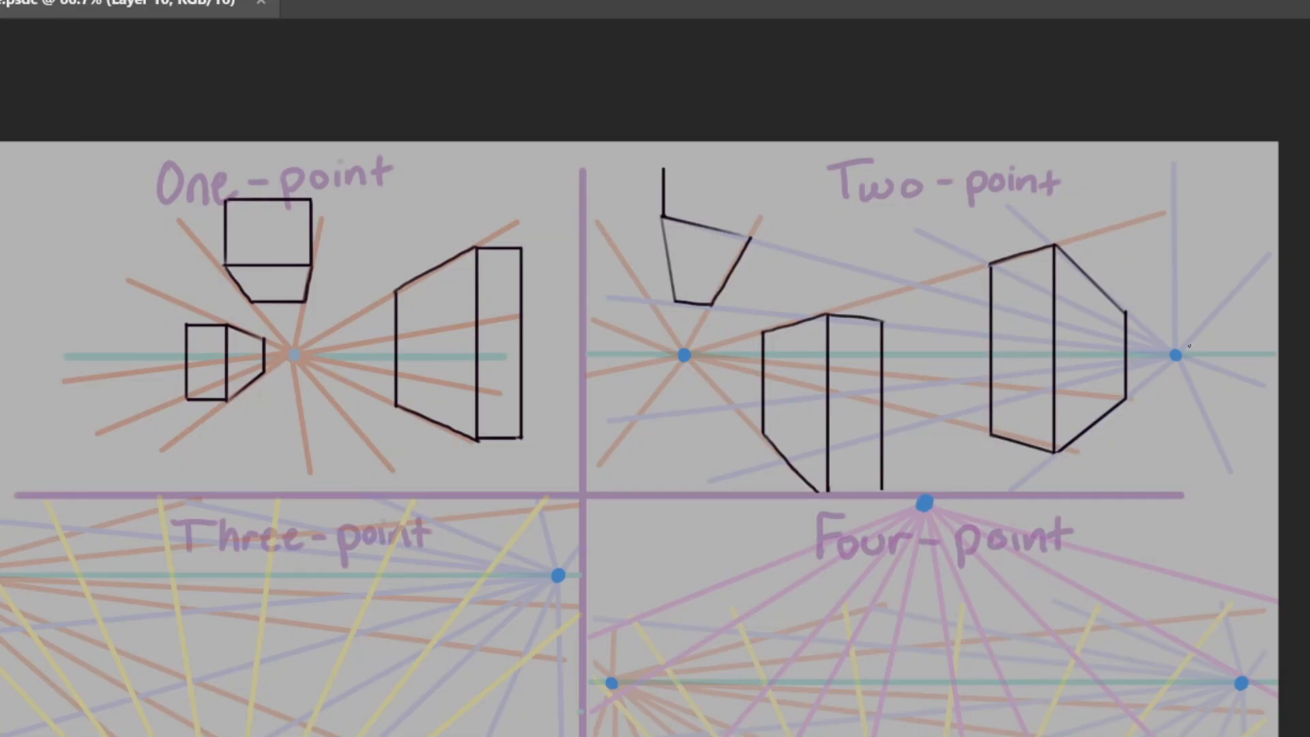
Step: Complete the upper-left Two-point box with a vertical and a top edge aimed at the right vanishing point, and erase the excess guide line
shift+click(1176, 355)
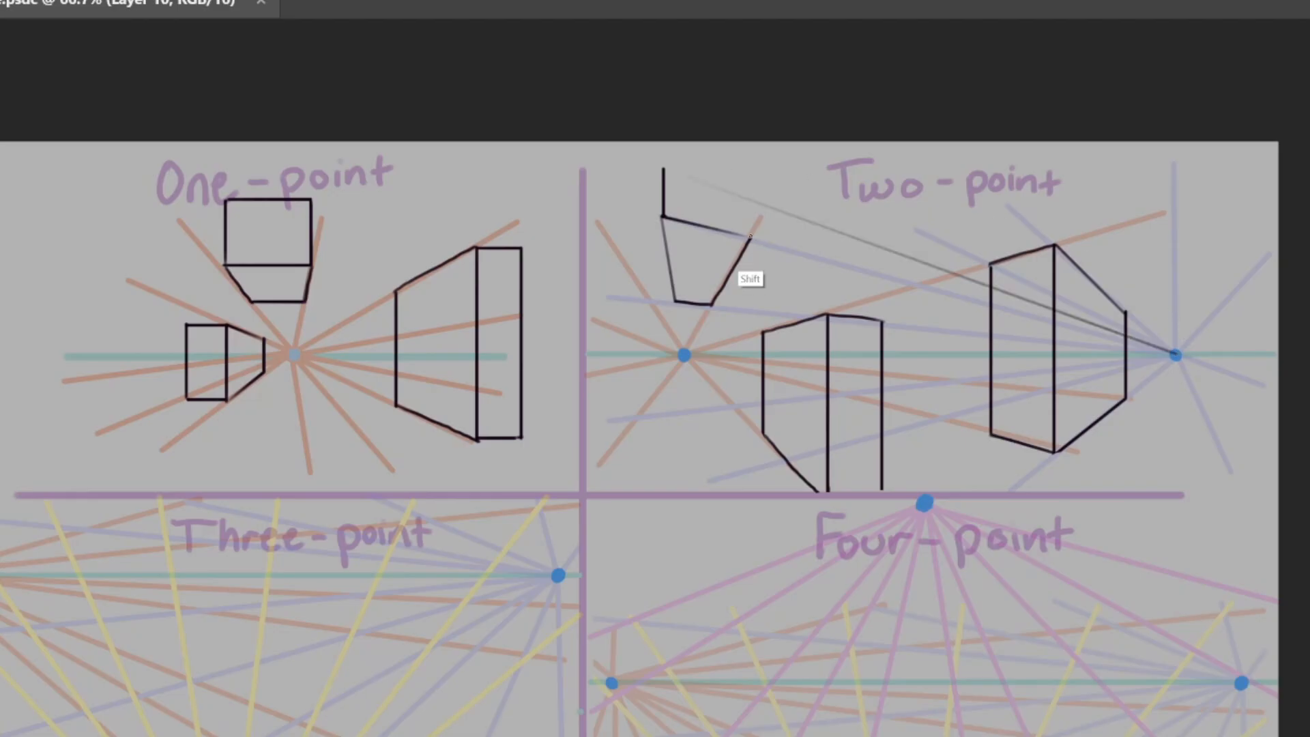
drag(752, 237, 752, 200)
key(ctrl+z)
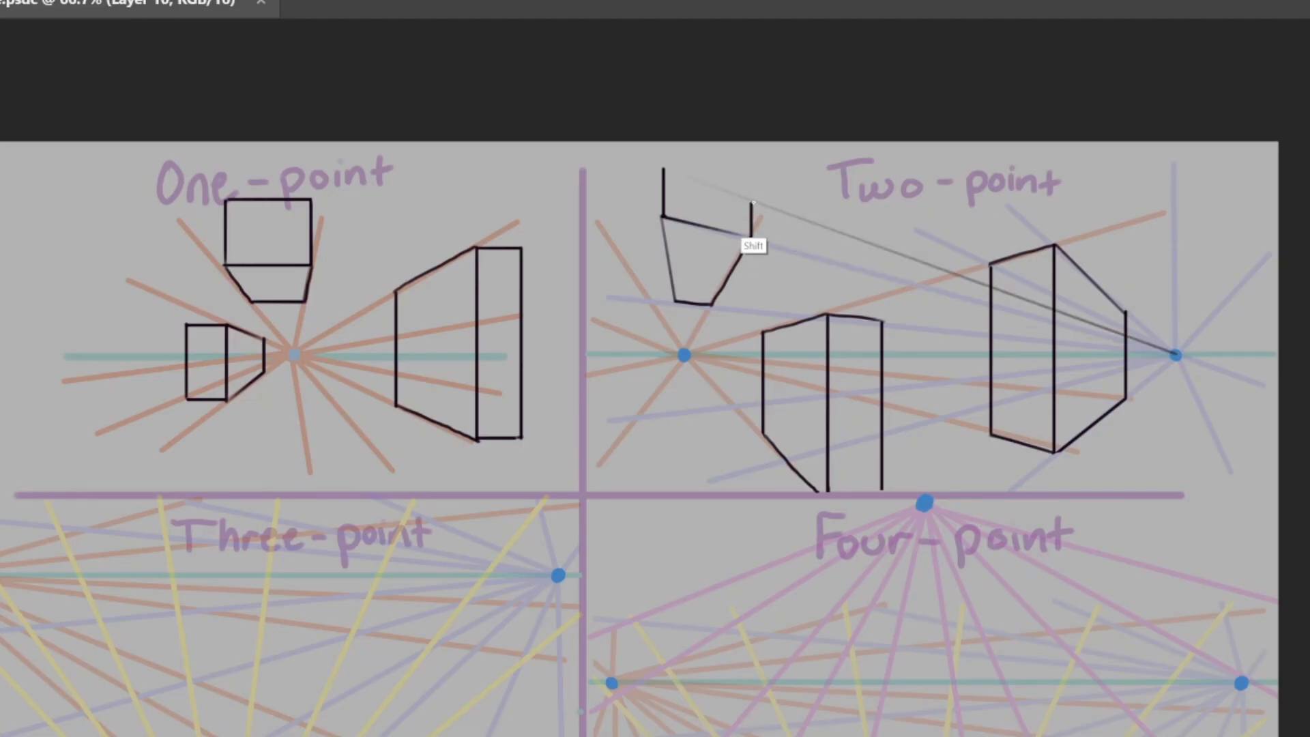
drag(666, 169, 759, 203)
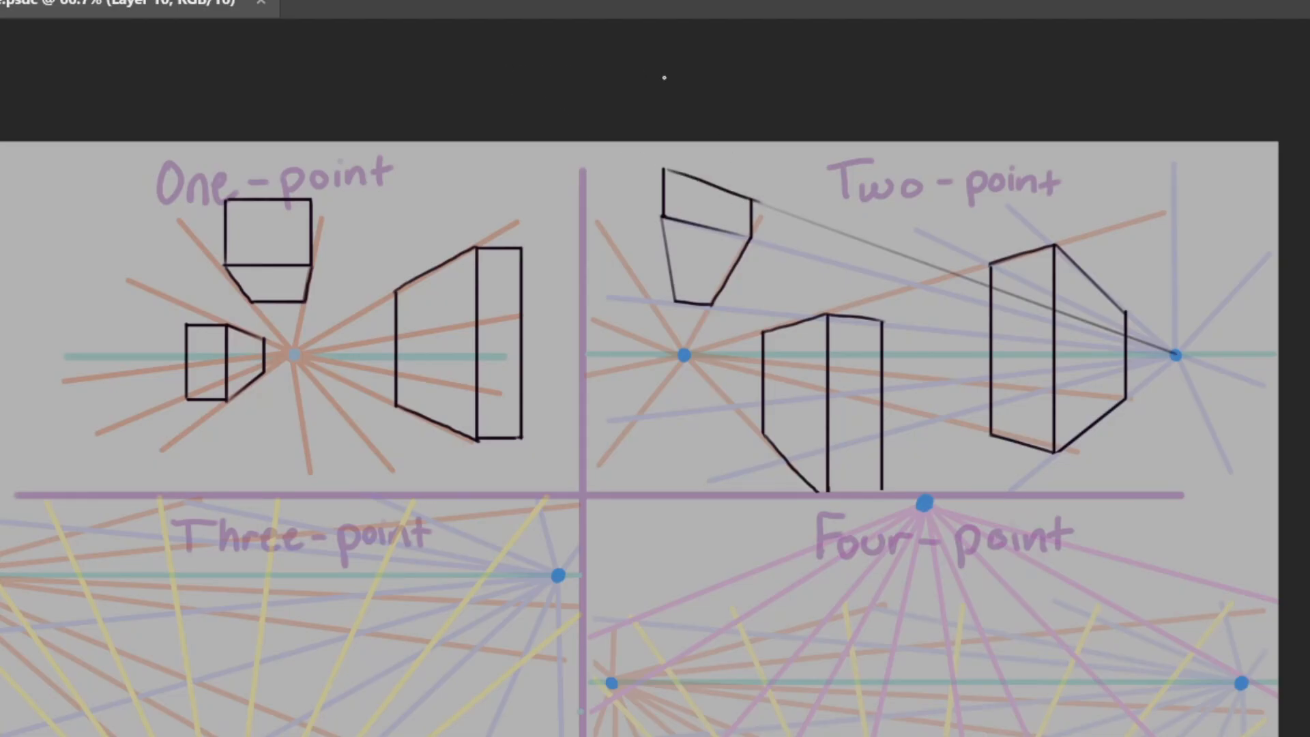
key(e)
mouse_move(767, 195)
mouse_down()
mouse_move(813, 226)
mouse_move(942, 265)
mouse_up()
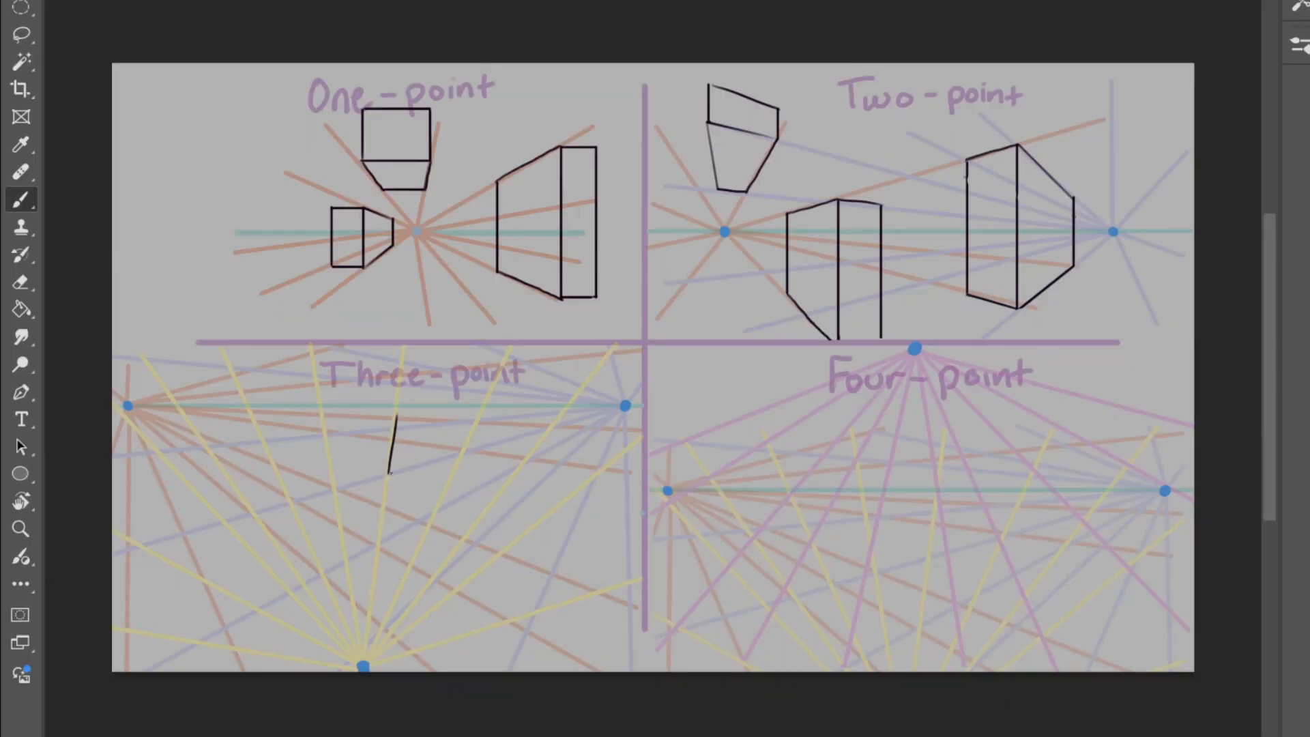
Step: Block in a black box over the Three-point label, using straight guide lines to its three vanishing points
drag(389, 474, 464, 452)
drag(404, 374, 394, 437)
drag(333, 382, 362, 665)
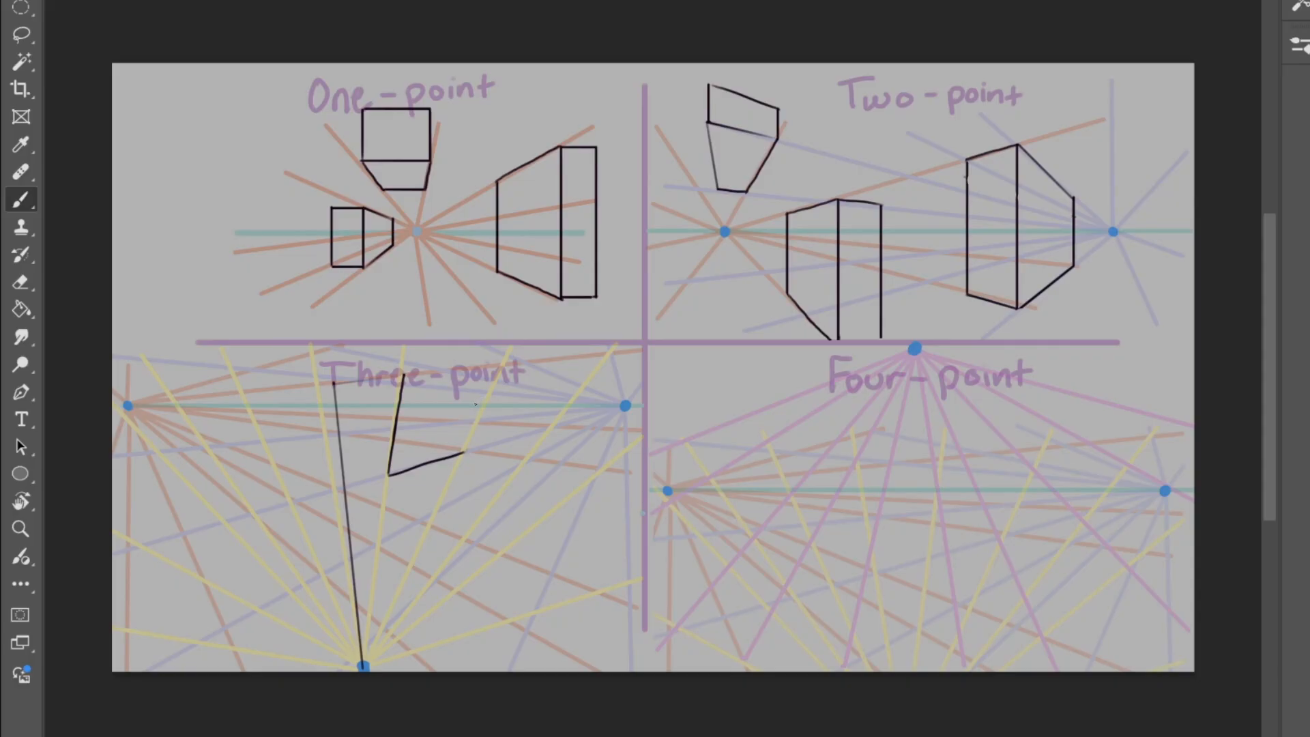
drag(128, 405, 378, 471)
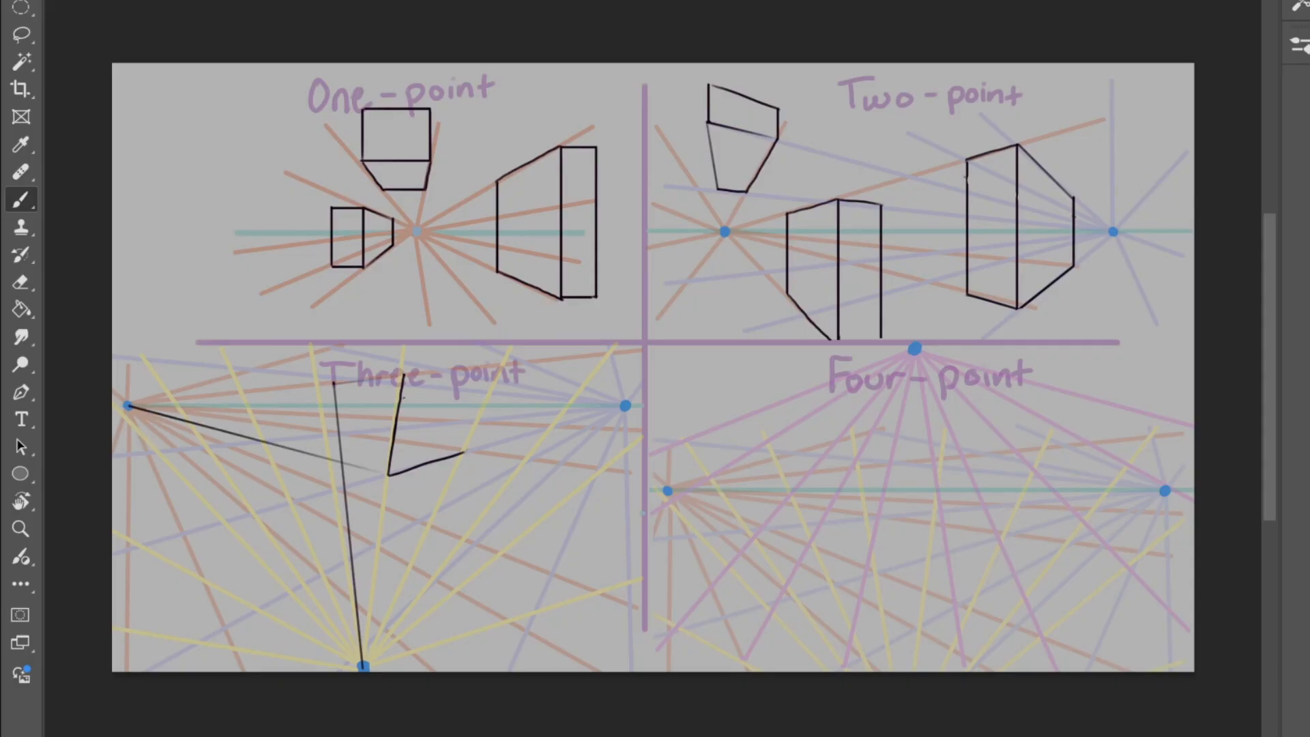
shift+click(625, 406)
shift+click(491, 390)
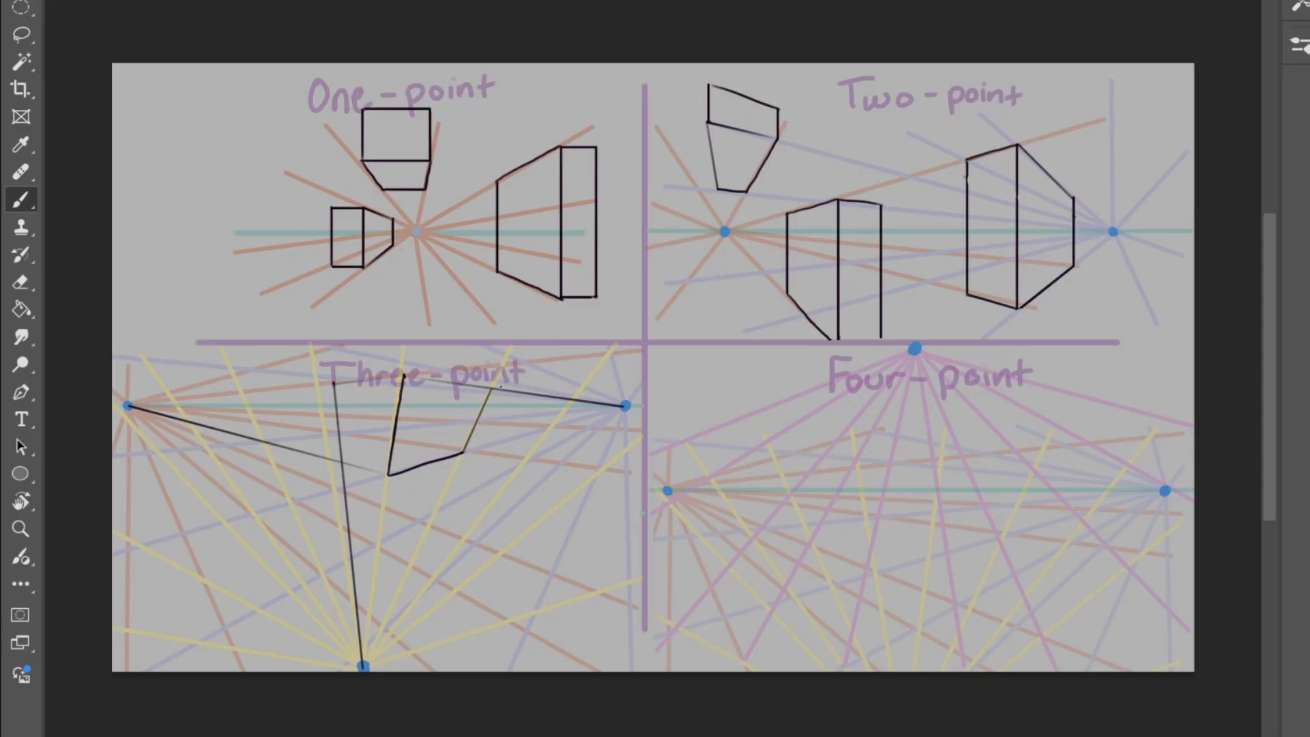
Step: Erase the guide lines beyond the Three-point box and darken its two top edges
key(e)
mouse_move(350, 511)
mouse_down()
mouse_move(340, 472)
mouse_move(363, 672)
mouse_up()
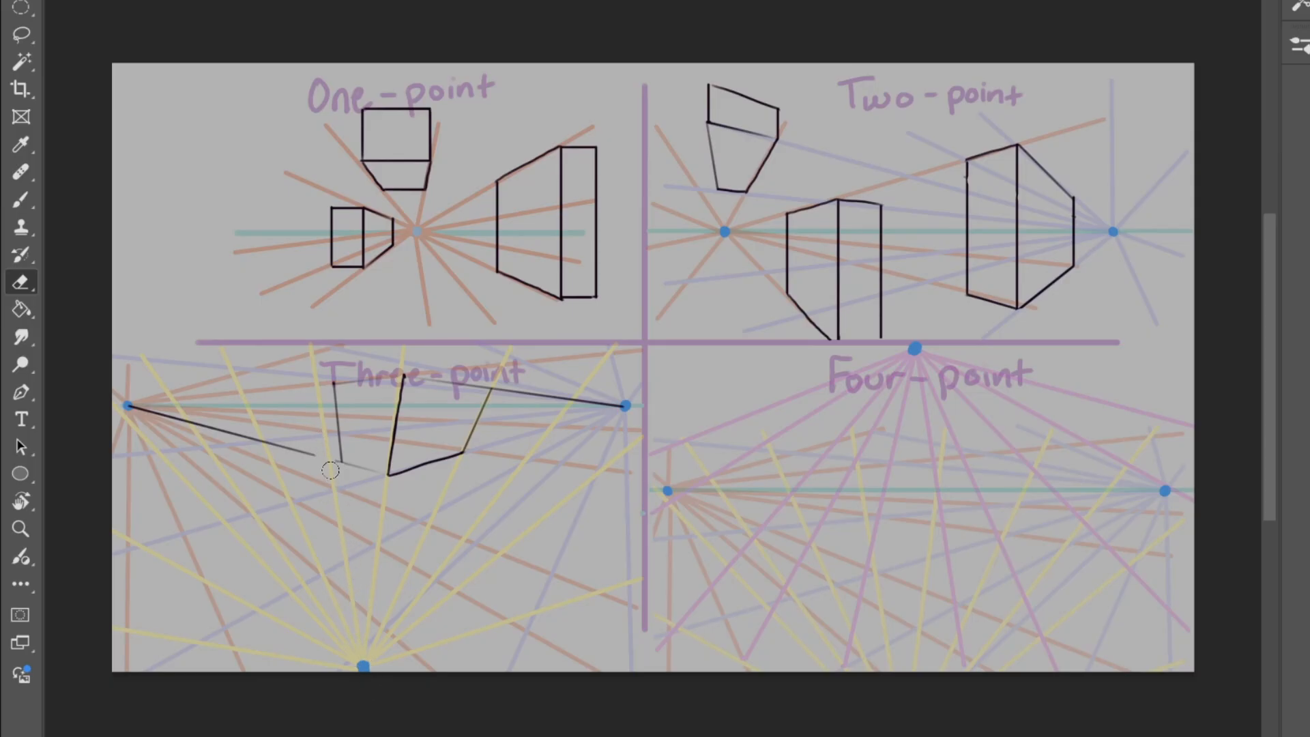
drag(316, 460, 124, 405)
key(b)
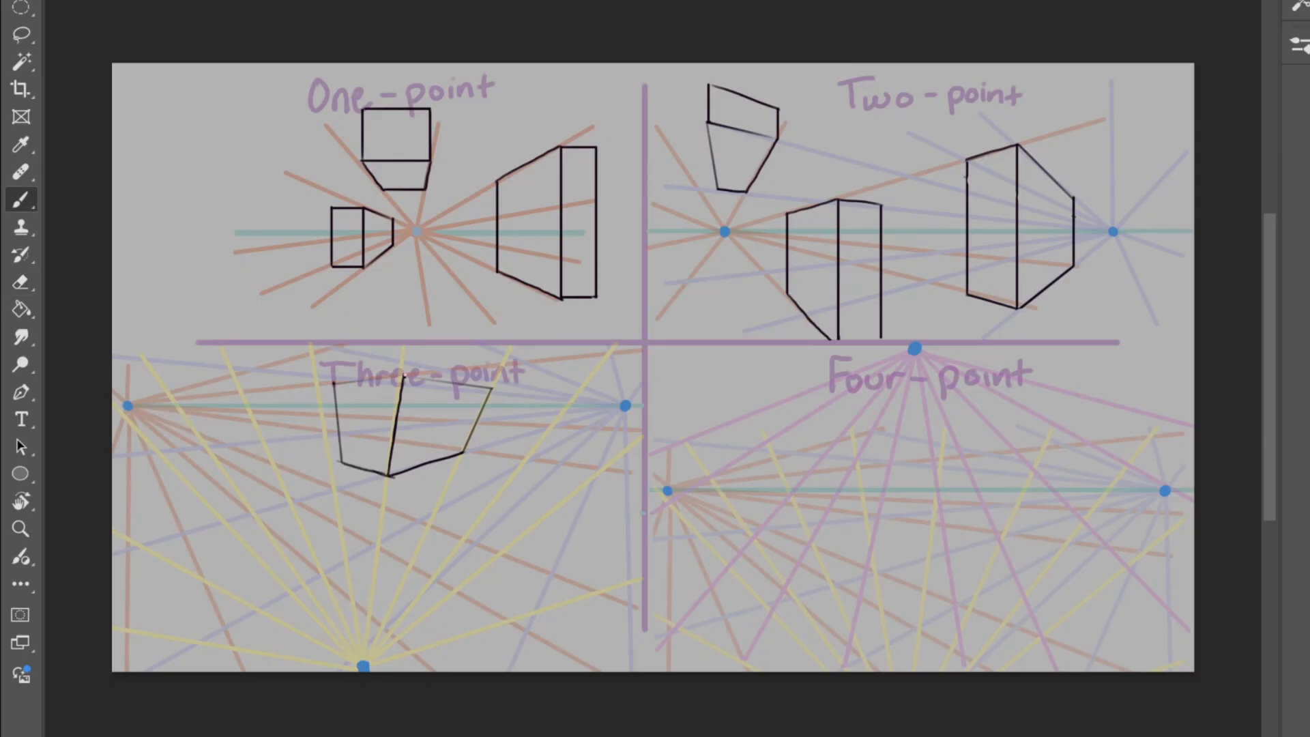
drag(406, 375, 491, 389)
drag(334, 384, 406, 374)
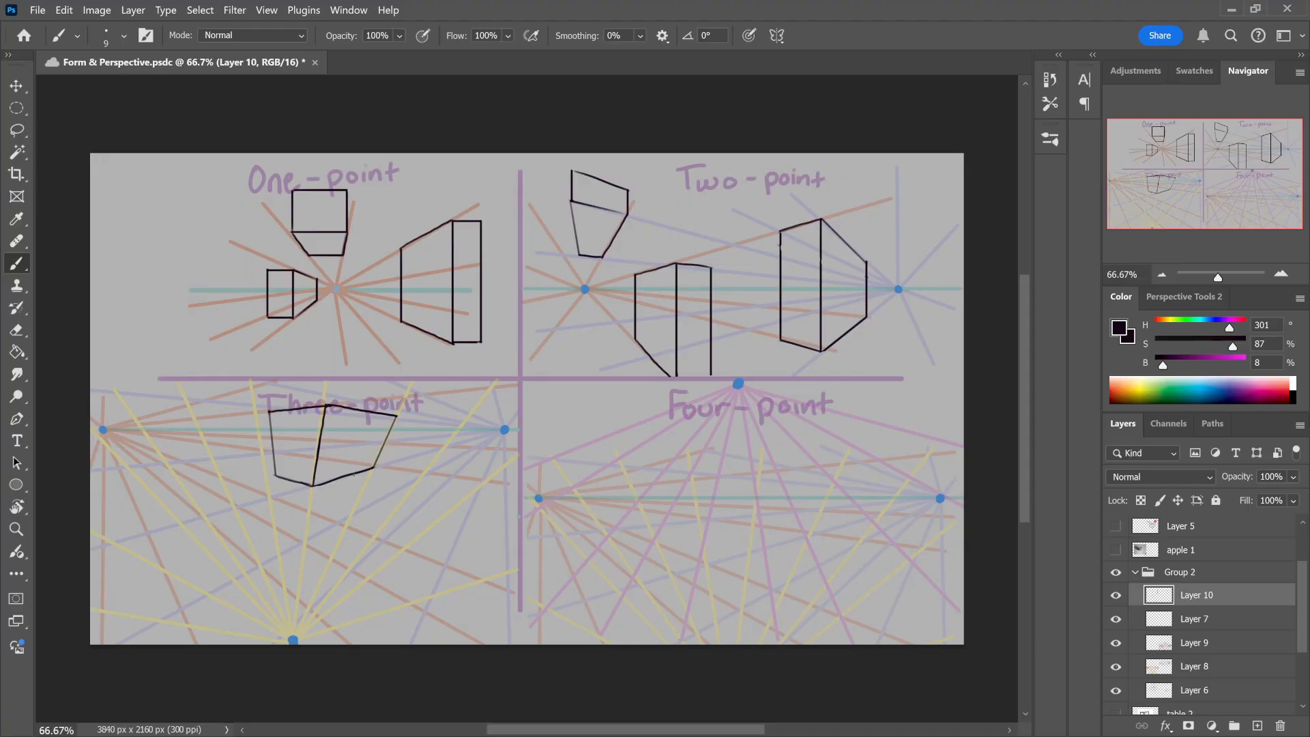
Step: Try a black circle around the Three-point box, an arrow below it and strokes over its face, and undo them
mouse_move(297, 528)
mouse_down()
mouse_move(268, 513)
mouse_move(437, 453)
mouse_move(298, 524)
mouse_up()
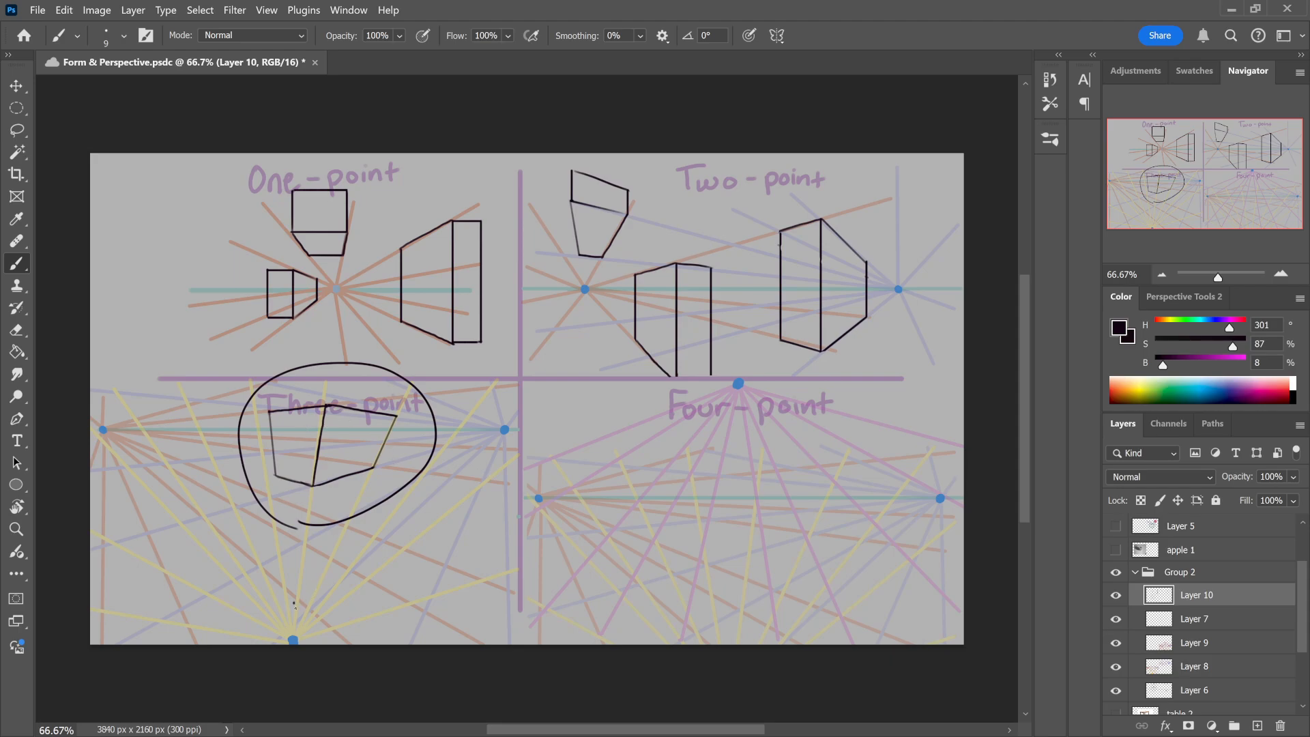
mouse_move(294, 603)
mouse_down()
mouse_move(331, 589)
mouse_move(316, 581)
mouse_up()
key(ctrl+z)
key(ctrl+z)
mouse_move(267, 412)
mouse_down()
mouse_move(278, 475)
mouse_move(314, 485)
mouse_move(325, 407)
mouse_move(399, 412)
mouse_move(369, 470)
mouse_move(311, 493)
mouse_move(327, 411)
mouse_move(273, 425)
mouse_move(313, 485)
mouse_up()
key(ctrl+z)
Step: Try black strokes from the Three-point vanishing points and from a spot beyond the panel to show where the lines lead, and undo them
key(ctrl+z)
key(ctrl+z)
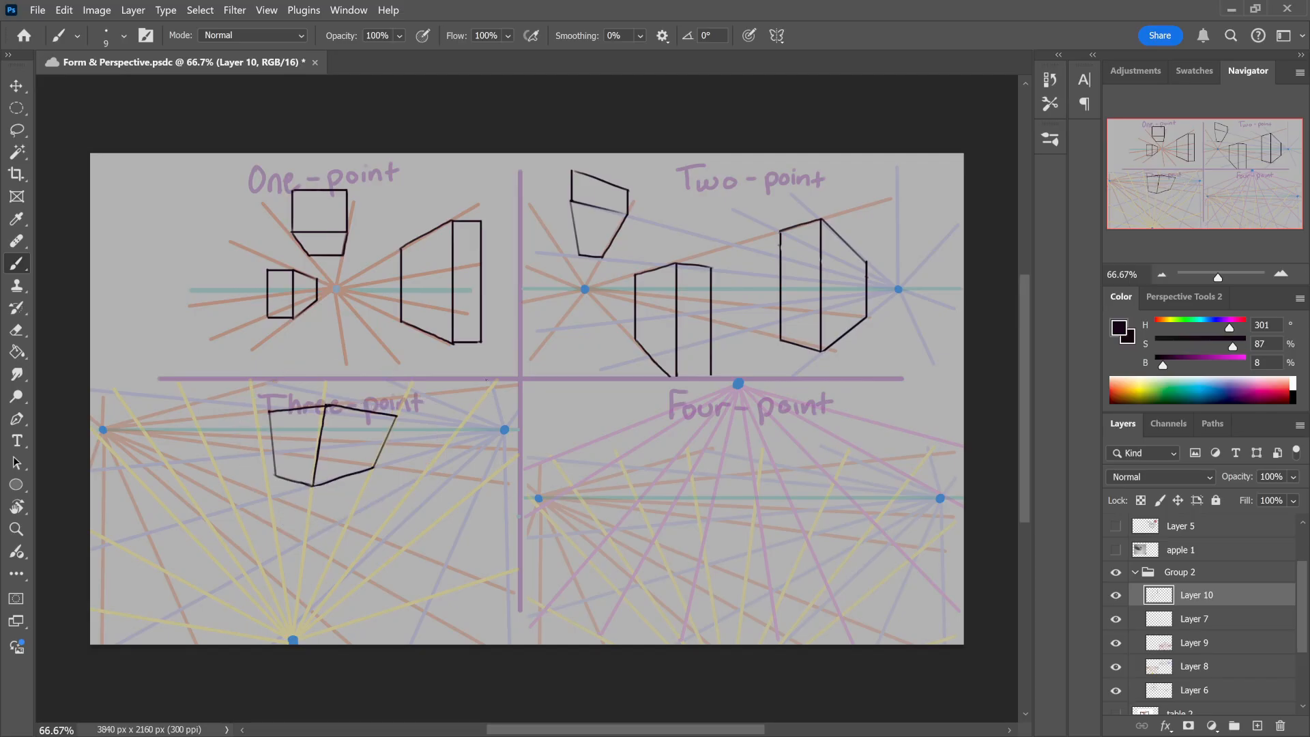
click(505, 430)
drag(506, 432, 545, 440)
key(ctrl+z)
mouse_move(98, 428)
mouse_down()
mouse_move(93, 524)
mouse_move(461, 597)
mouse_move(326, 385)
mouse_move(93, 438)
mouse_up()
drag(505, 427, 509, 430)
key(ctrl+z)
mouse_move(632, 426)
mouse_down()
mouse_move(402, 538)
mouse_move(418, 529)
mouse_up()
mouse_move(628, 424)
mouse_down()
mouse_move(357, 434)
mouse_move(552, 509)
mouse_move(444, 604)
mouse_up()
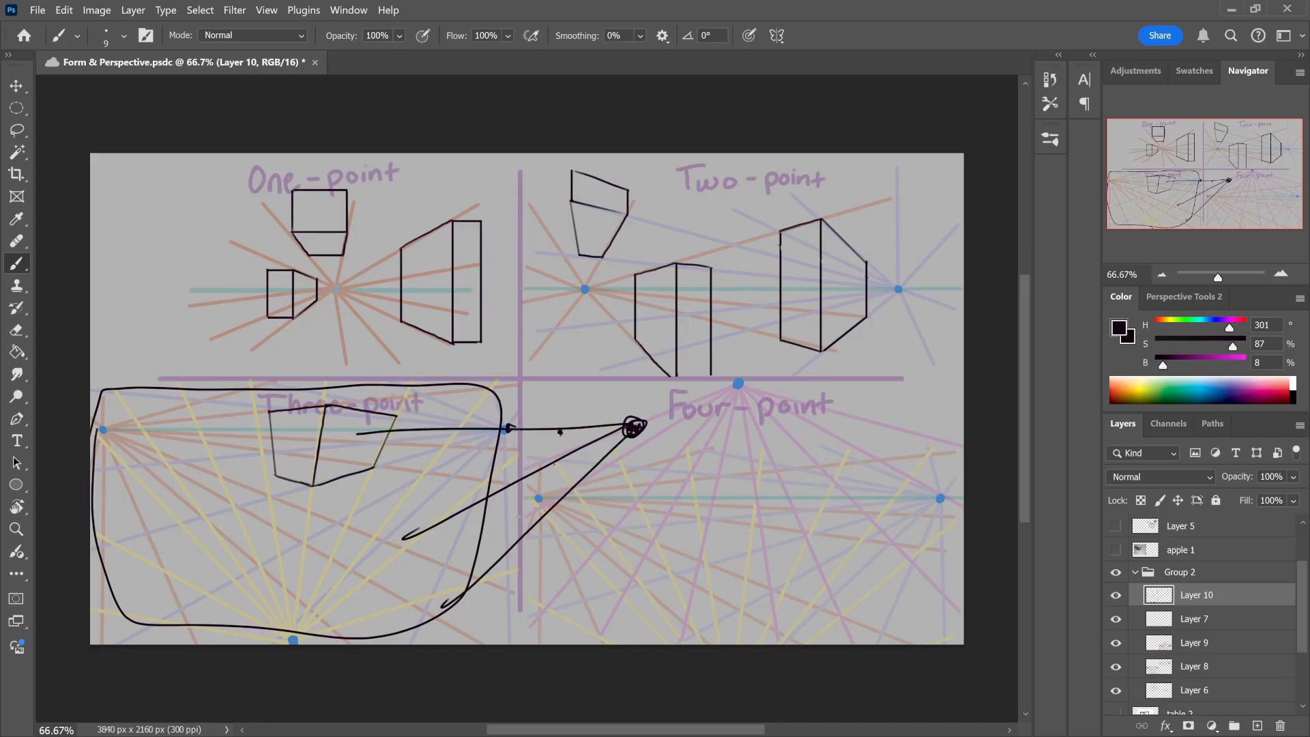
drag(103, 431, 539, 533)
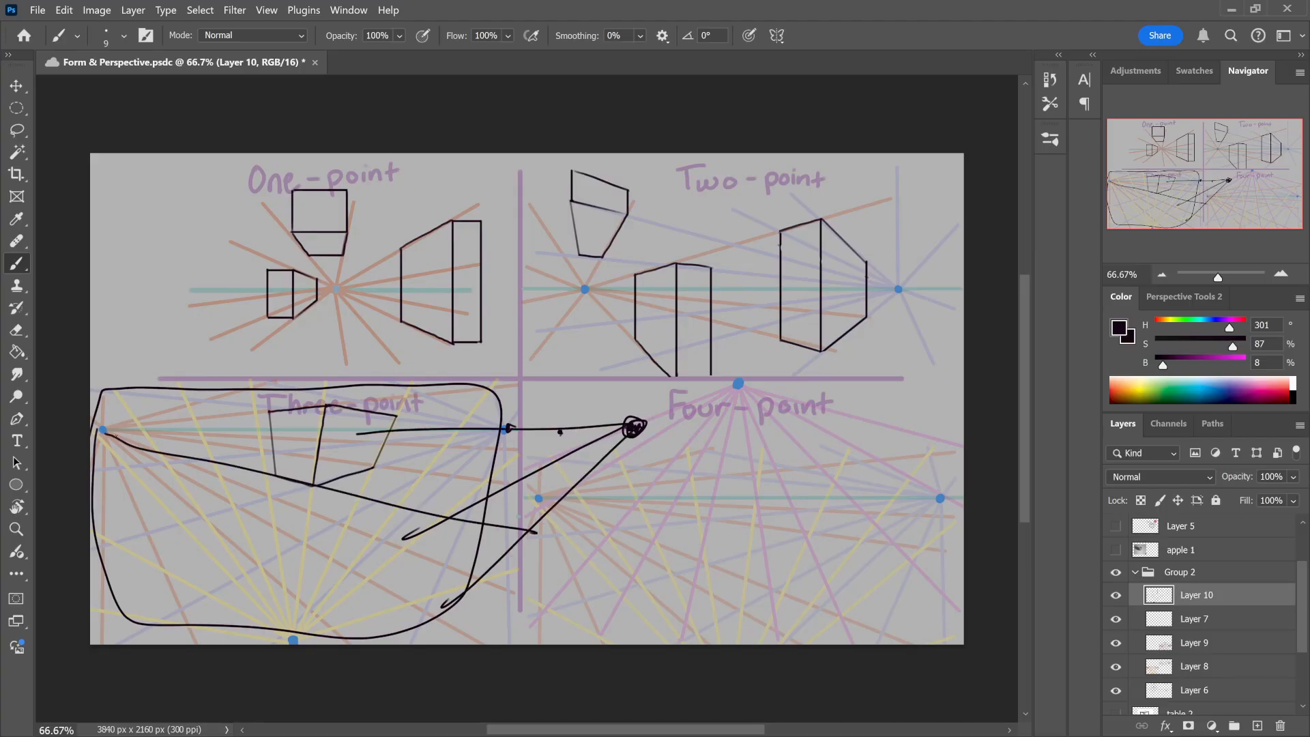
drag(103, 431, 563, 490)
key(ctrl+z)
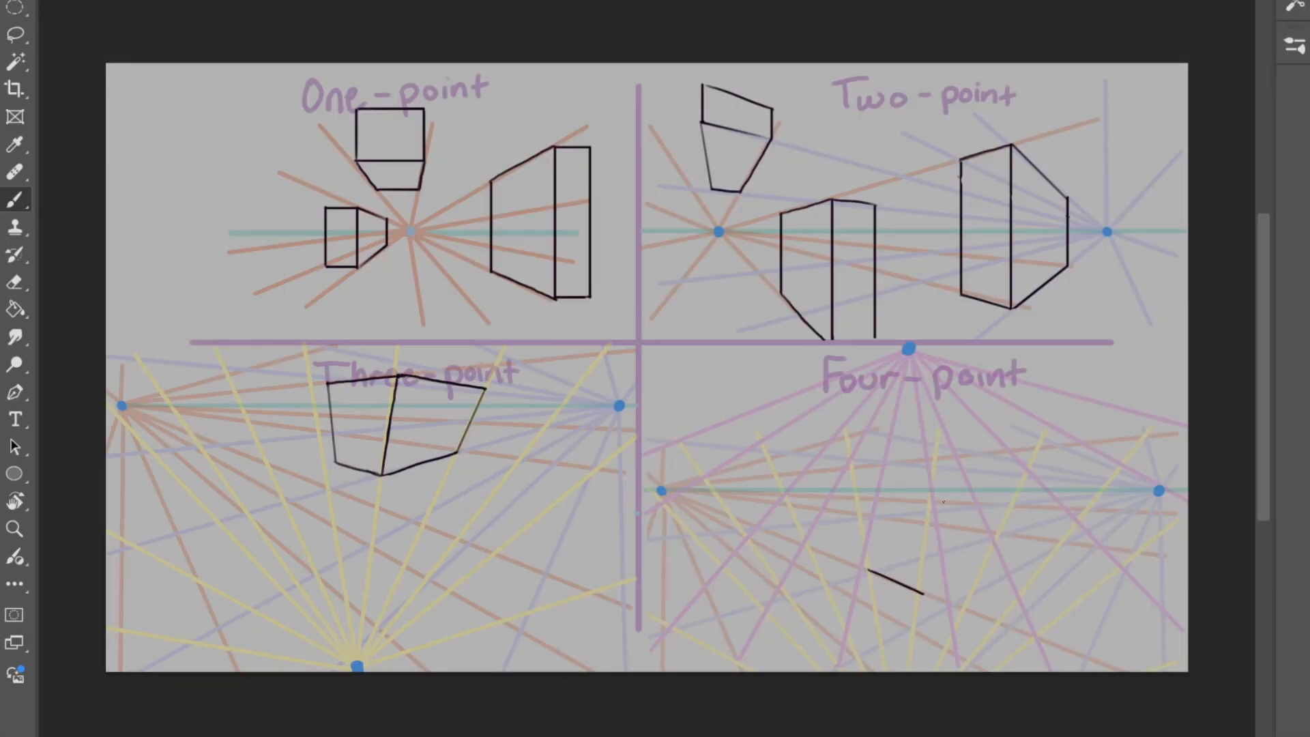
Step: Draw the two lower edges of a box below the Four-point horizon using vanishing-point guides, and erase the excess guide line
drag(1159, 491, 924, 593)
key(e)
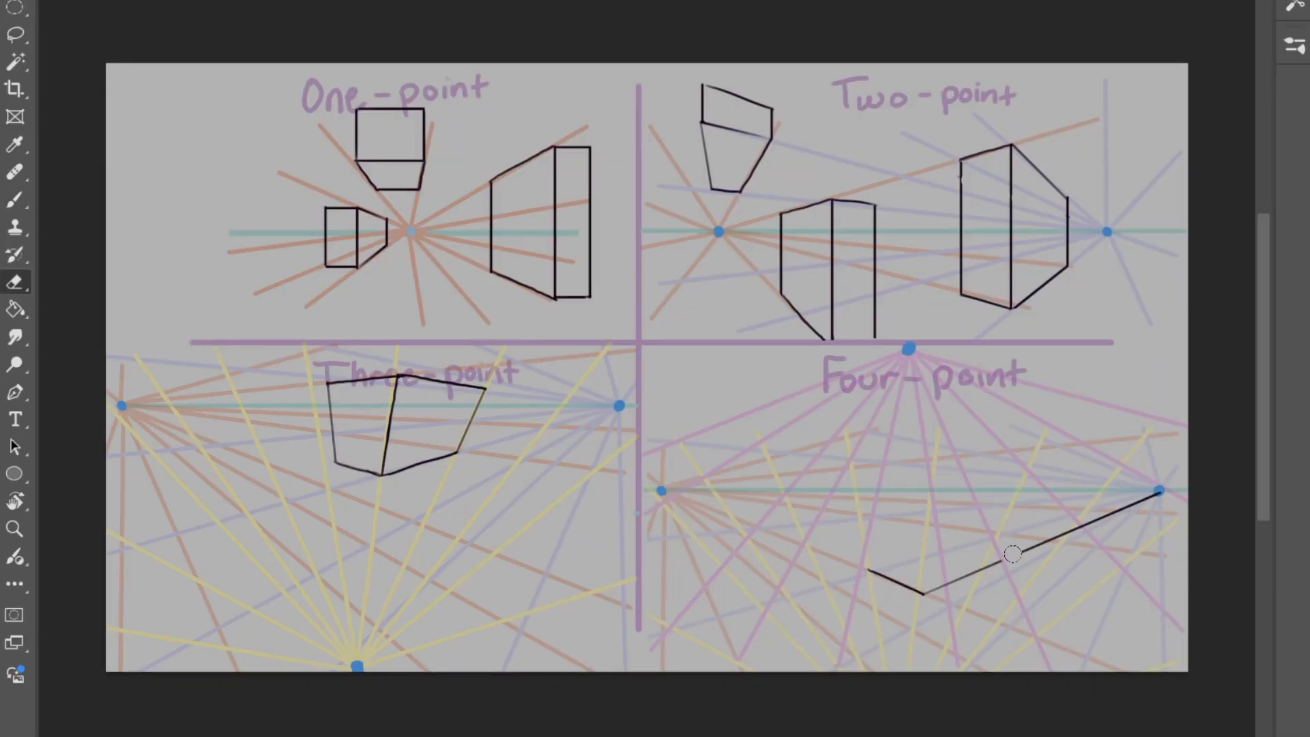
mouse_move(1011, 554)
mouse_down()
mouse_move(1165, 488)
mouse_move(987, 562)
mouse_move(983, 505)
mouse_up()
key(b)
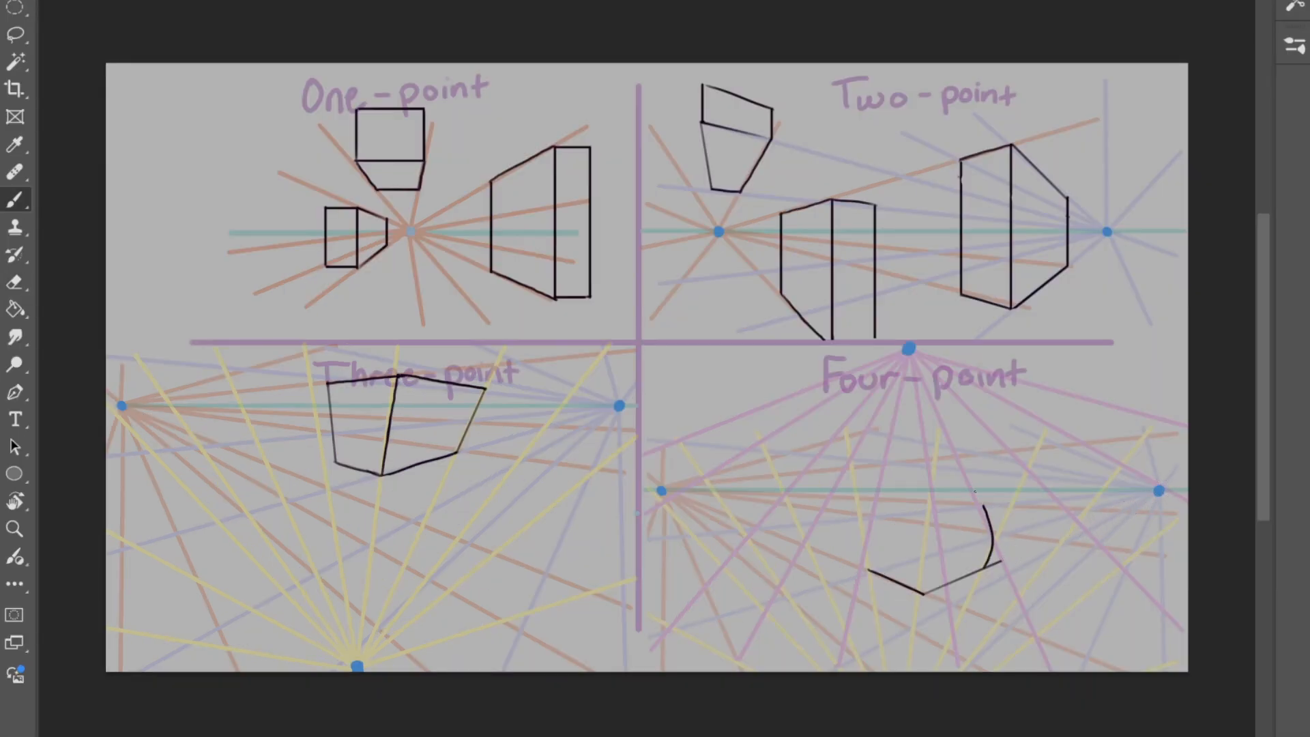
Step: Add the curved outer edges, the central vertical edge and the two front top edges to the Four-point box
drag(869, 570, 880, 498)
key(ctrl+z)
drag(870, 570, 875, 507)
drag(924, 593, 932, 499)
click(1158, 492)
shift+click(933, 524)
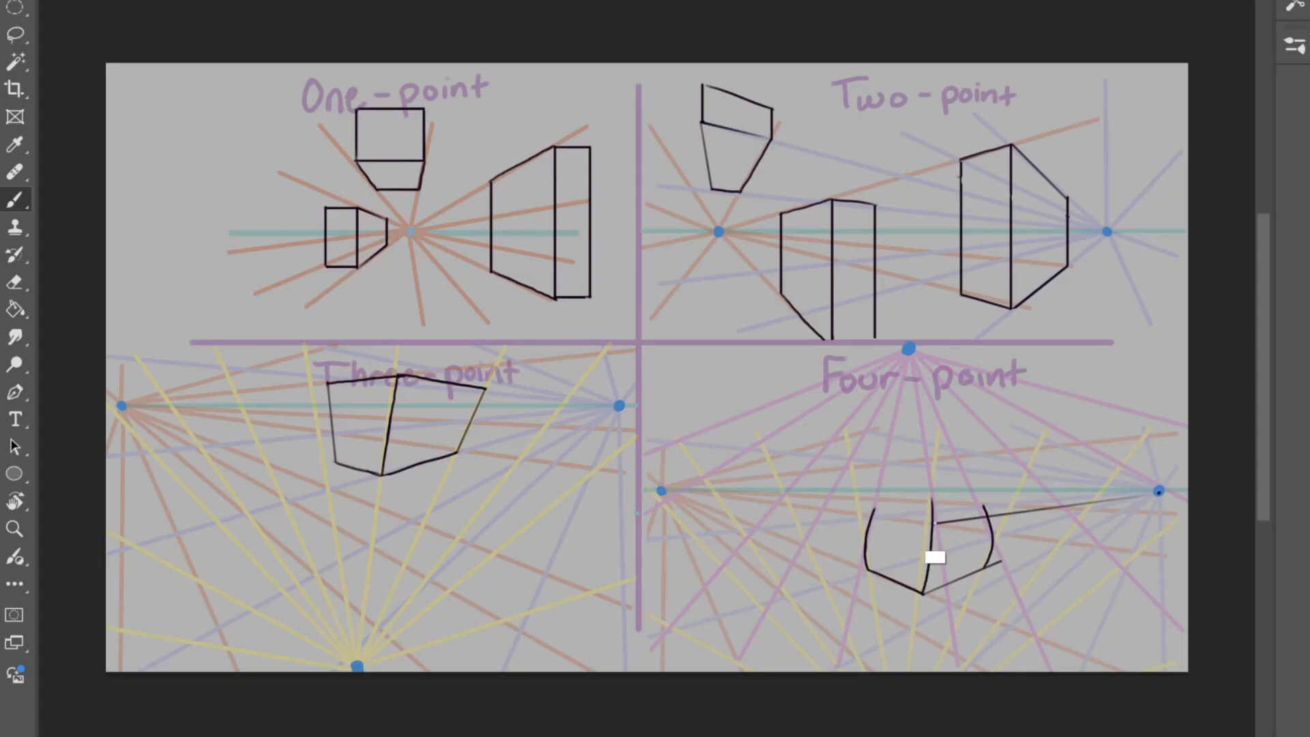
drag(873, 516, 933, 524)
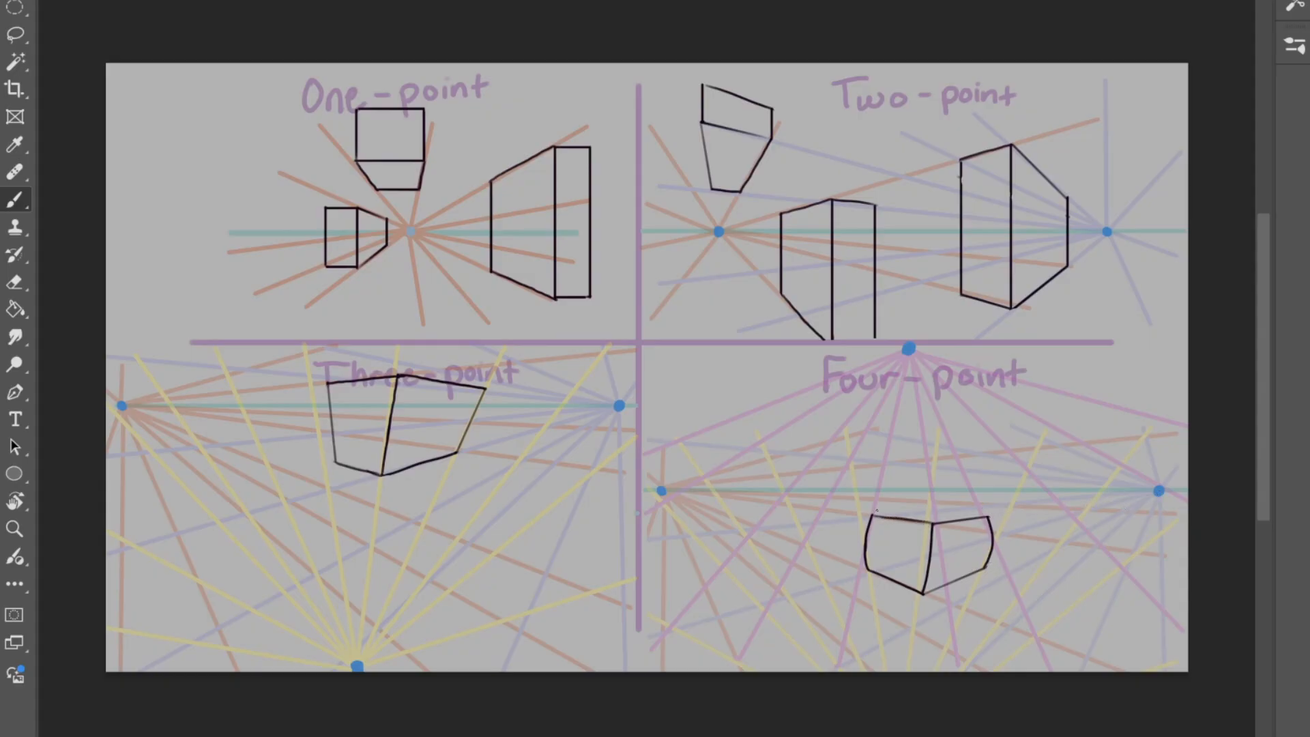
Step: Close the top face of the Four-point box with back edges aimed at the side vanishing points, and erase the leftover guide
shift+click(972, 507)
click(662, 490)
shift+click(941, 511)
mouse_move(993, 515)
mouse_down()
mouse_move(953, 512)
mouse_move(989, 517)
mouse_up()
key(ctrl+z)
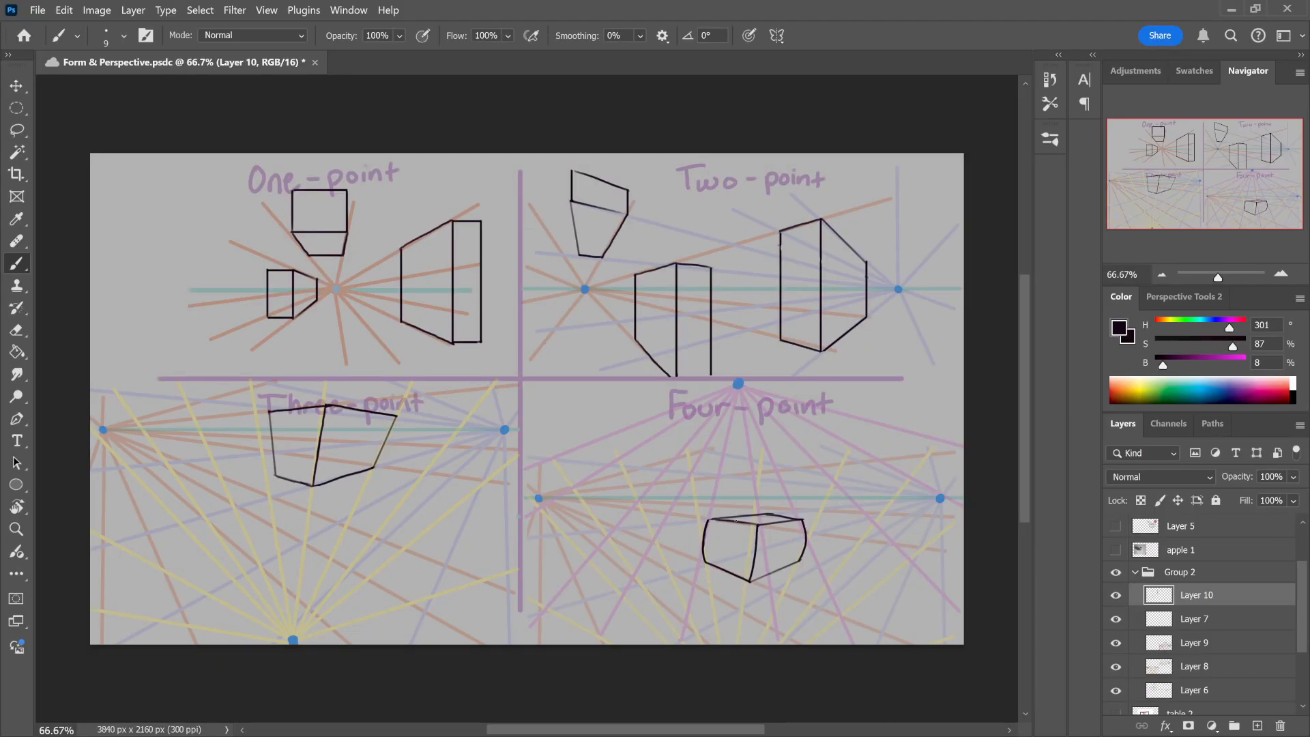
mouse_move(730, 484)
mouse_down()
mouse_move(717, 485)
mouse_move(845, 488)
mouse_move(748, 478)
mouse_up()
key(ctrl+z)
Step: Mark the Four-point box's vertical edges with arrows, and extend its left edge as a curve toward the upper and lower vanishing points
mouse_move(762, 539)
mouse_down()
mouse_move(759, 566)
mouse_move(833, 533)
mouse_up()
key(ctrl+z)
mouse_move(722, 465)
mouse_down()
mouse_move(705, 537)
mouse_move(714, 631)
mouse_up()
key(ctrl+z)
mouse_move(724, 430)
mouse_down()
mouse_move(738, 427)
mouse_move(731, 412)
mouse_up()
mouse_move(722, 451)
mouse_down()
mouse_move(702, 557)
mouse_move(713, 591)
mouse_up()
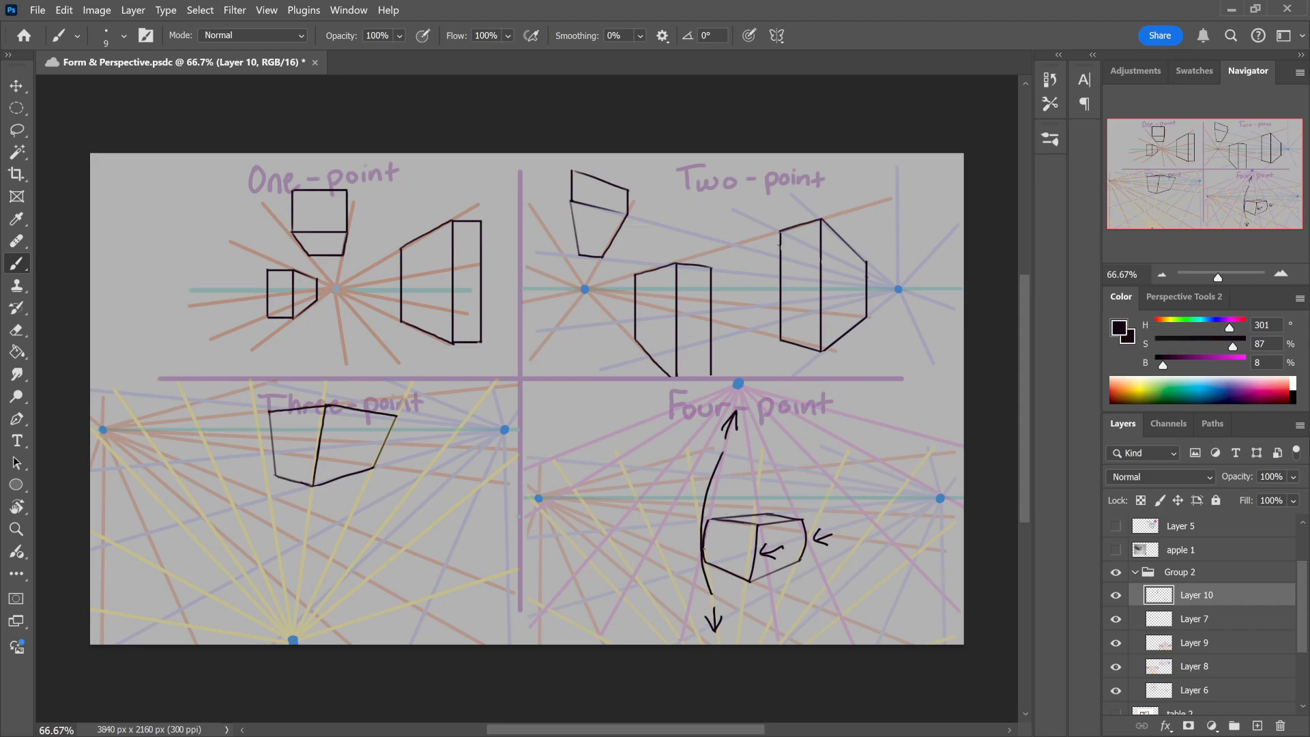
key(ctrl+z)
drag(726, 451, 714, 600)
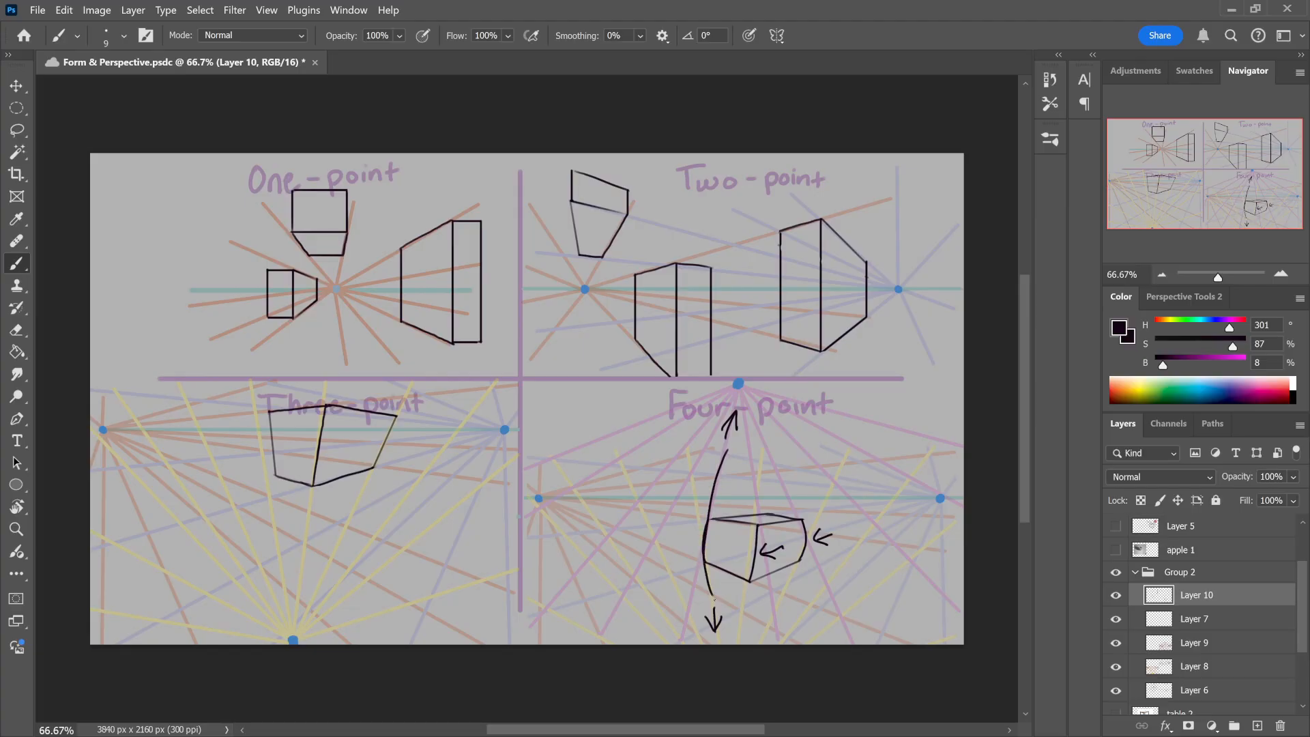
Step: Extend the Four-point box's right edge as a bowed curve, and emphasize the Two-point and Three-point labels with black strokes
drag(773, 453, 804, 570)
key(ctrl+z)
drag(778, 475, 799, 572)
key(ctrl+z)
drag(782, 483, 790, 582)
drag(691, 214, 821, 212)
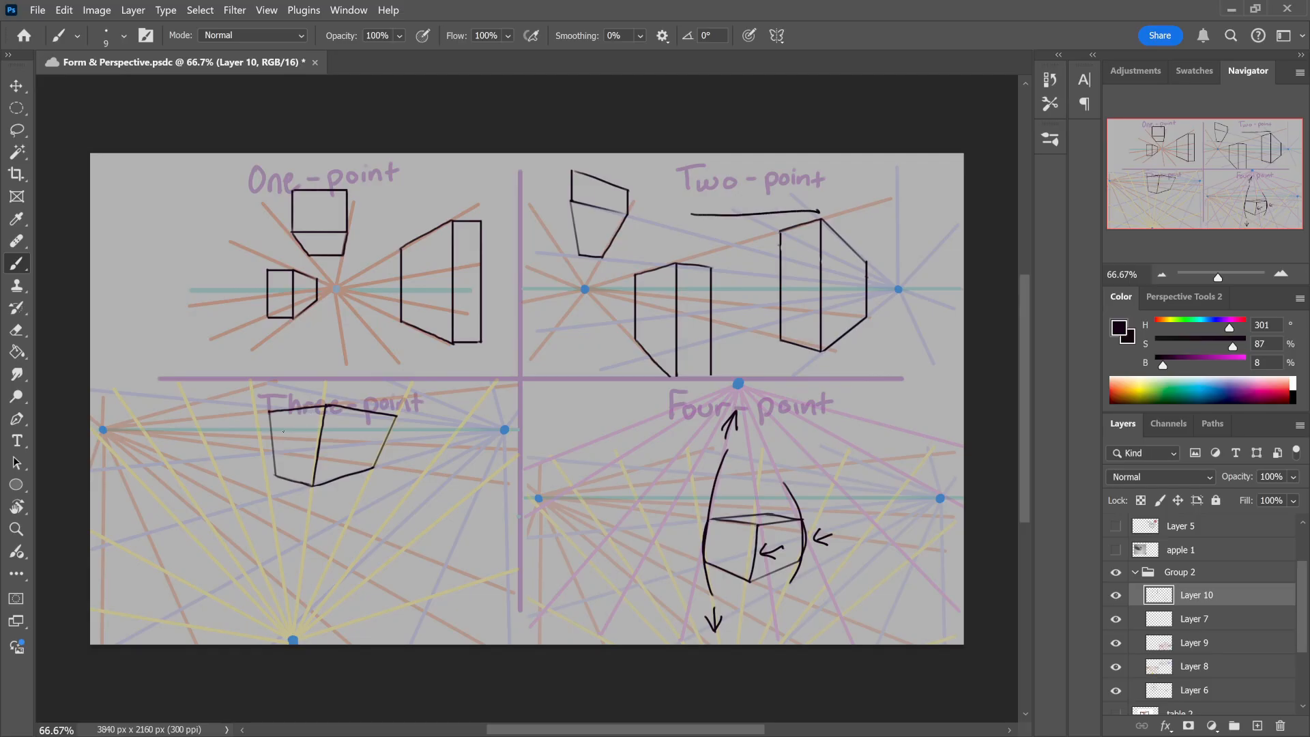
drag(284, 431, 423, 416)
mouse_move(843, 177)
mouse_down()
mouse_move(850, 201)
mouse_move(853, 178)
mouse_up()
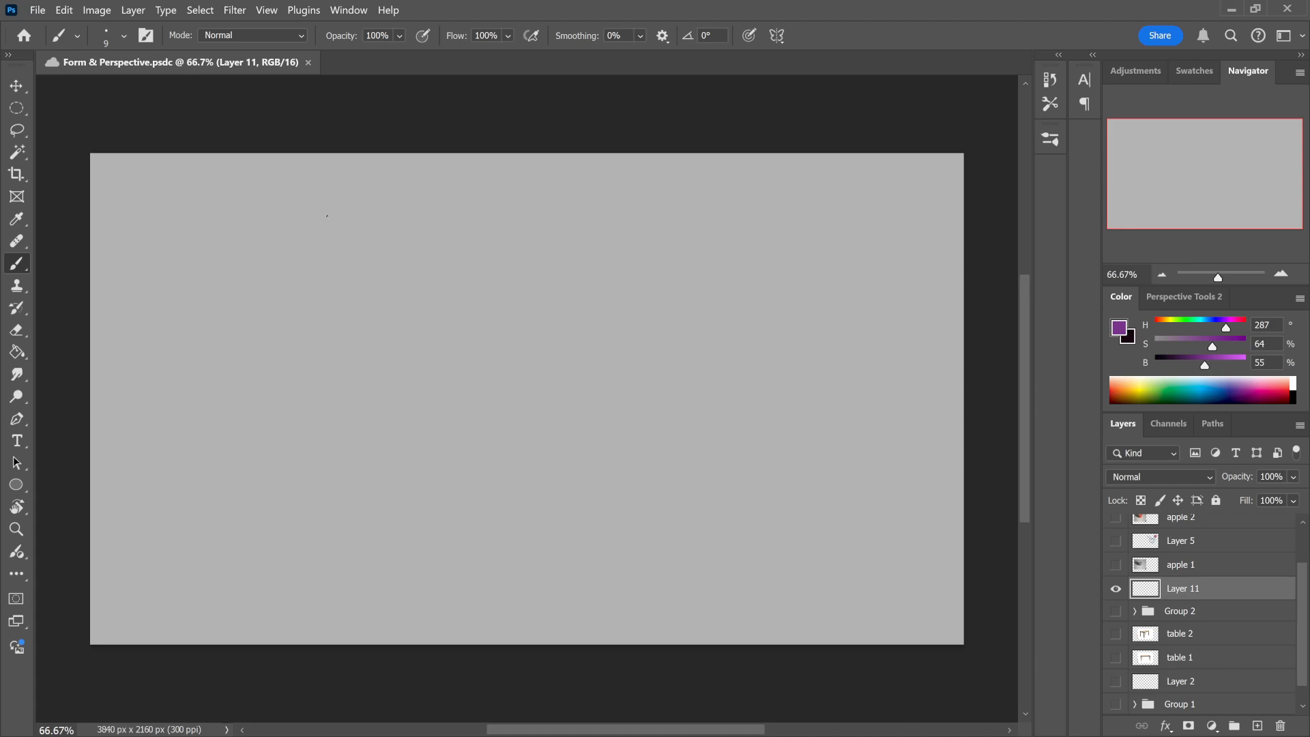
Step: Sketch a purple freehand box with a visible top and two sides in the upper-left area of the empty Layer 11
mouse_move(267, 245)
mouse_down()
mouse_move(268, 275)
mouse_move(279, 245)
mouse_move(321, 233)
mouse_move(308, 255)
mouse_move(326, 254)
mouse_move(348, 234)
mouse_up()
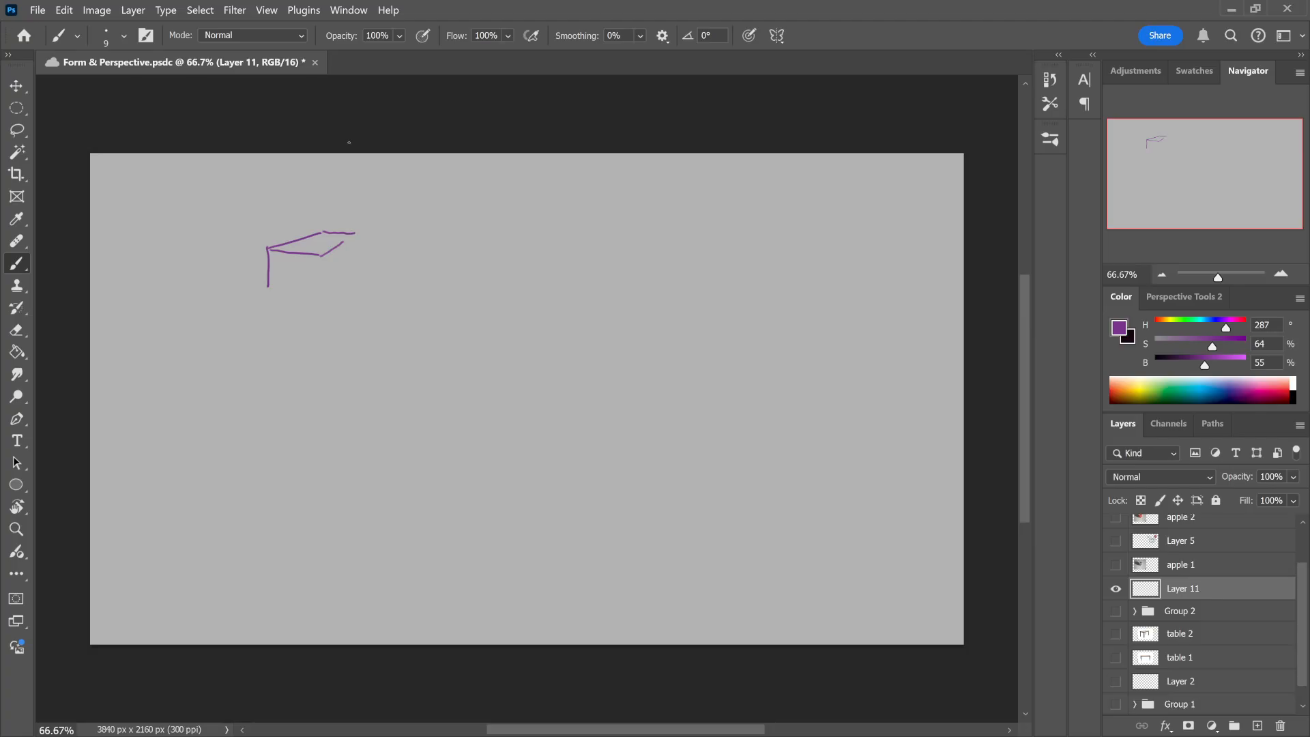
key(ctrl+z)
drag(321, 232, 351, 237)
shift+click(322, 258)
mouse_move(320, 277)
mouse_down()
mouse_move(319, 308)
mouse_move(355, 263)
mouse_up()
drag(379, 298, 383, 333)
key(ctrl+z)
mouse_move(381, 343)
mouse_down()
mouse_move(386, 308)
mouse_move(427, 345)
mouse_move(439, 296)
mouse_move(460, 320)
mouse_move(445, 331)
mouse_move(464, 319)
mouse_up()
key(ctrl+z)
key(ctrl+z)
key(ctrl+z)
key(ctrl+z)
key(ctrl+z)
key(ctrl+z)
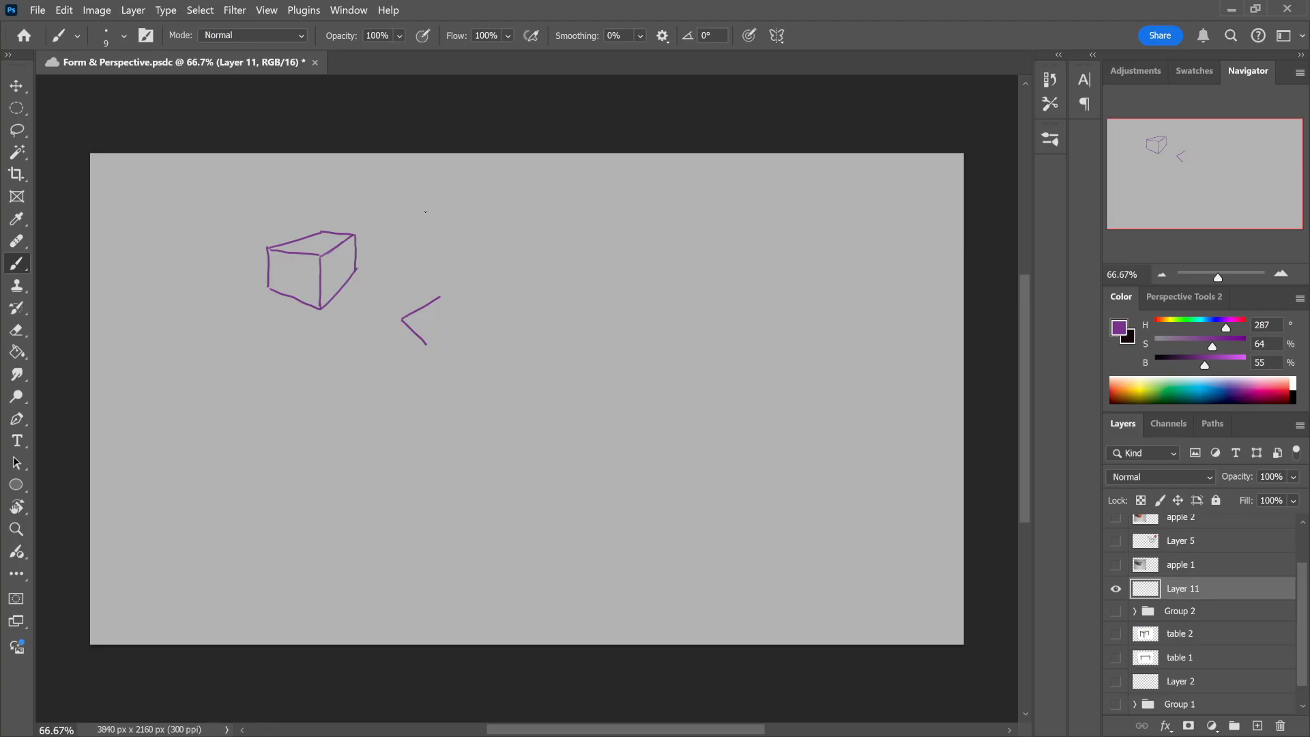
Step: Sketch three more narrow purple boxes at different angles: one beside the first box, one below that and one above it
mouse_move(411, 322)
mouse_down()
mouse_move(414, 348)
mouse_move(430, 300)
mouse_move(444, 375)
mouse_up()
drag(436, 302, 455, 319)
drag(443, 375, 455, 357)
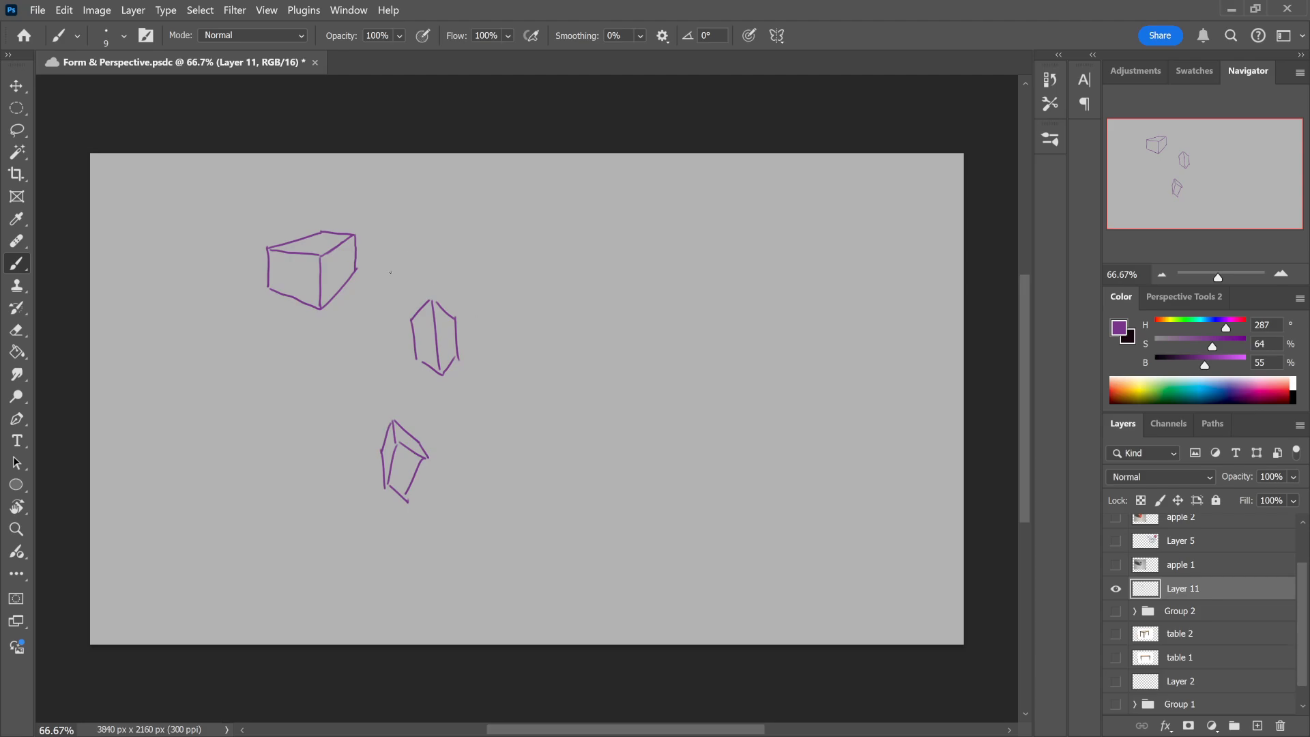
mouse_move(424, 211)
mouse_down()
mouse_move(423, 246)
mouse_move(456, 212)
mouse_move(445, 254)
mouse_move(470, 217)
mouse_up()
key(ctrl+z)
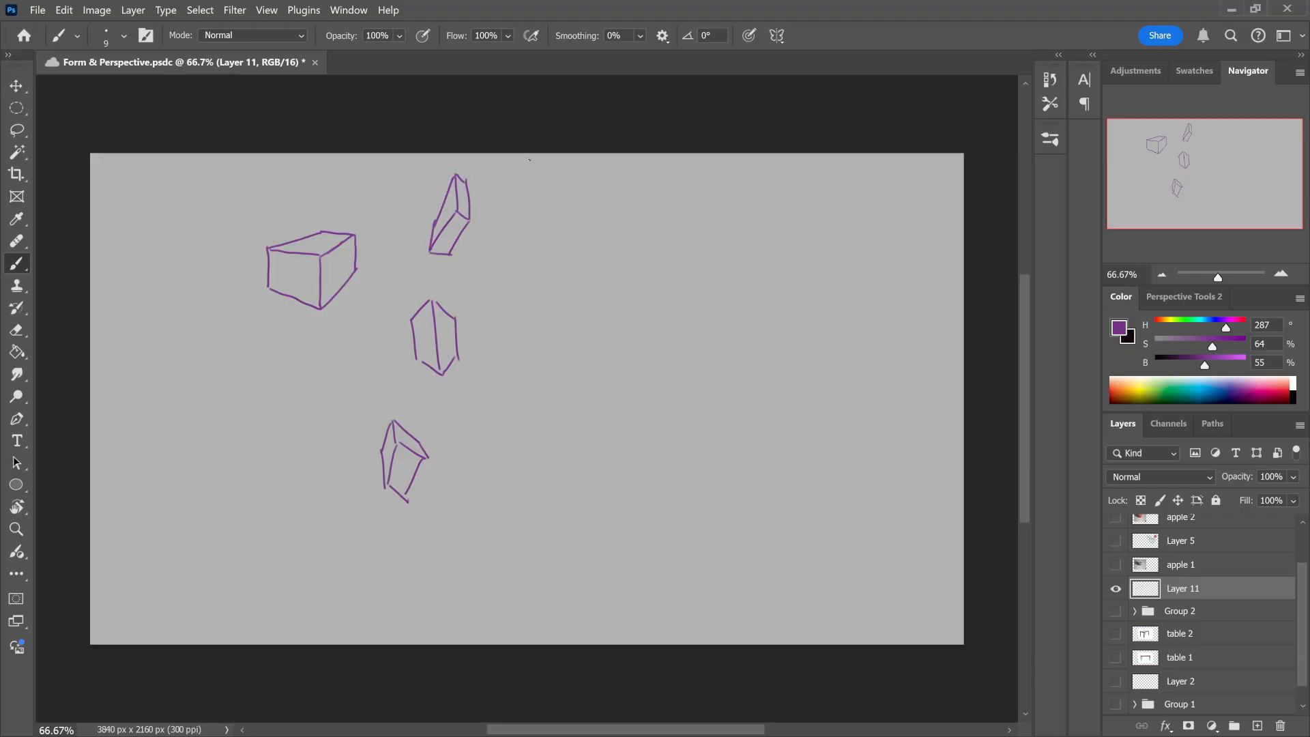
Step: Sketch a tall purple box beside the uppermost narrow one, and add a loose bent stroke beneath it
mouse_move(499, 219)
mouse_down()
mouse_move(489, 276)
mouse_move(510, 275)
mouse_up()
mouse_move(499, 221)
mouse_down()
mouse_move(531, 221)
mouse_move(515, 275)
mouse_up()
mouse_move(500, 222)
mouse_down()
mouse_move(497, 182)
mouse_move(522, 182)
mouse_move(537, 228)
mouse_up()
mouse_move(497, 185)
mouse_down()
mouse_move(488, 241)
mouse_move(510, 315)
mouse_move(534, 345)
mouse_up()
click(553, 343)
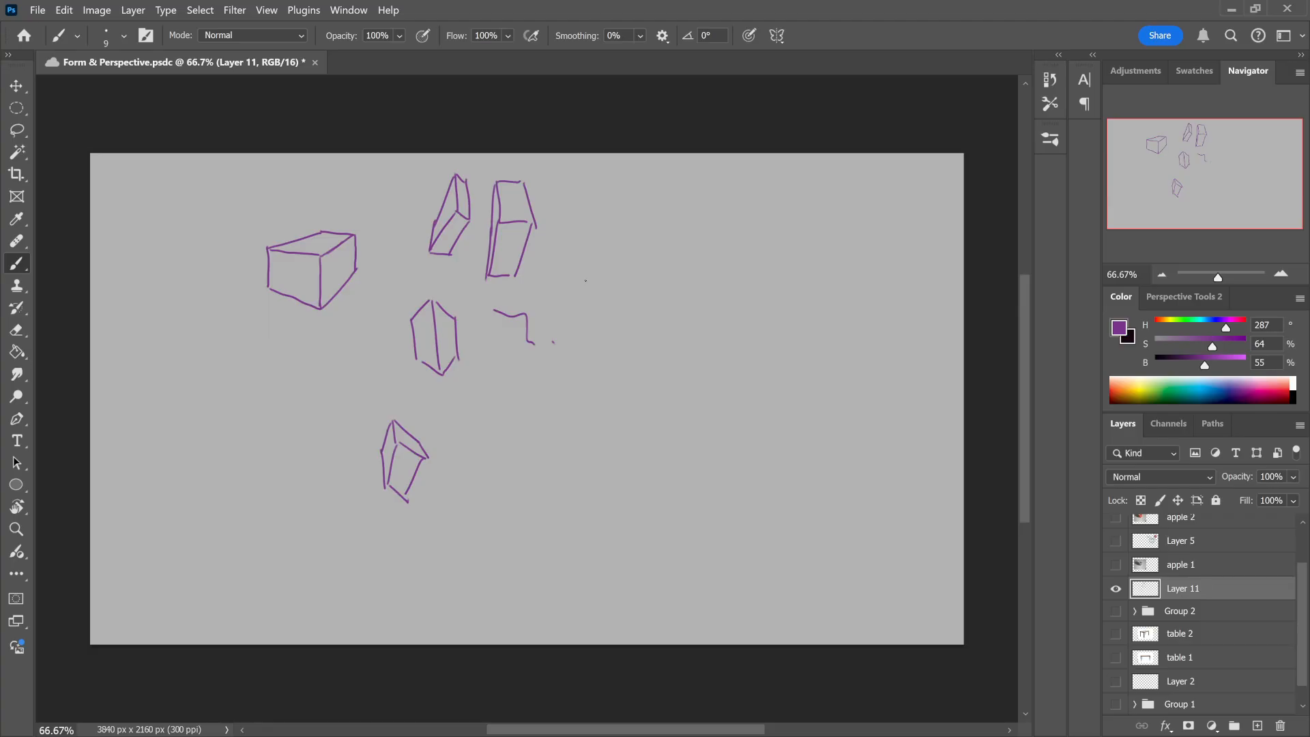
Step: Sketch a small purple cube seen from below, underneath the first box
drag(316, 396, 321, 425)
drag(316, 402, 321, 423)
mouse_move(295, 373)
mouse_down()
mouse_move(307, 444)
mouse_move(321, 423)
mouse_up()
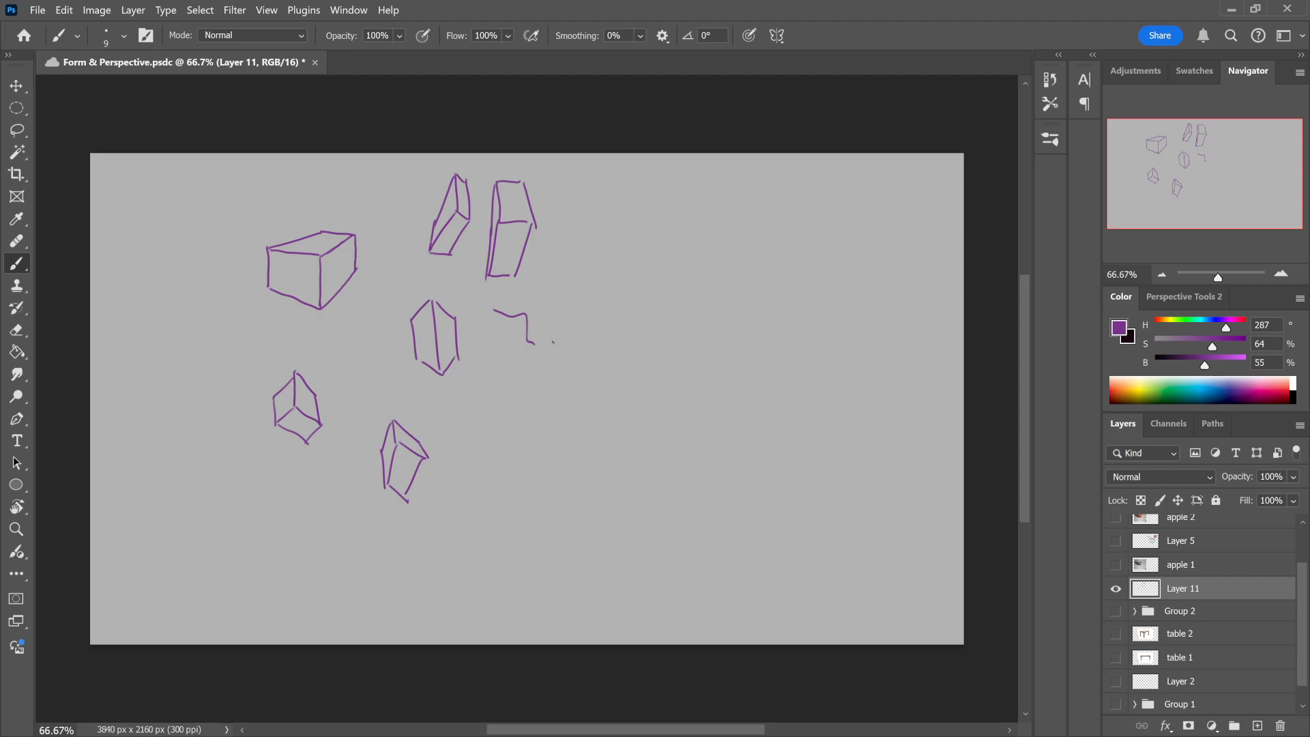
Step: Try loose zigzag strokes over the upper boxes, the lowest box and the small cube, and undo them
drag(450, 221, 502, 285)
mouse_move(403, 424)
mouse_down()
mouse_move(384, 481)
mouse_move(400, 494)
mouse_up()
drag(298, 409, 341, 408)
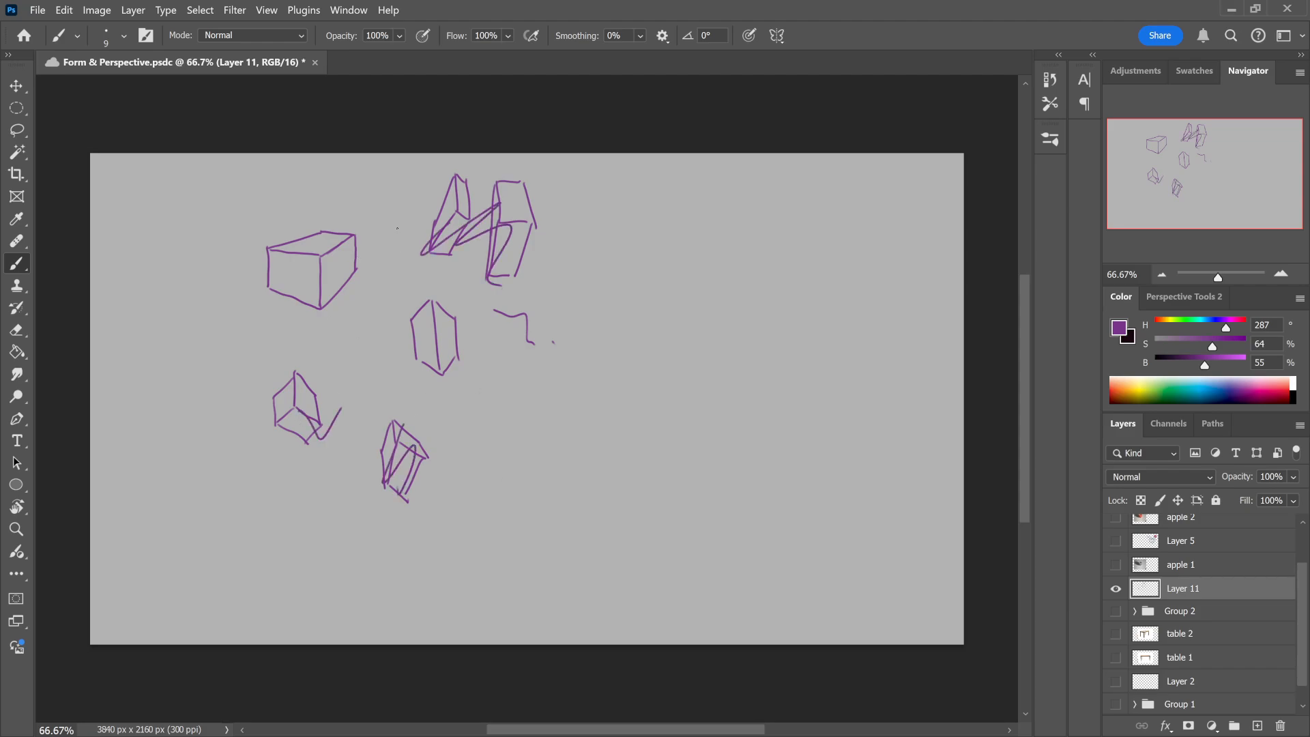
key(ctrl+z)
key(ctrl+z)
key(ctrl+z)
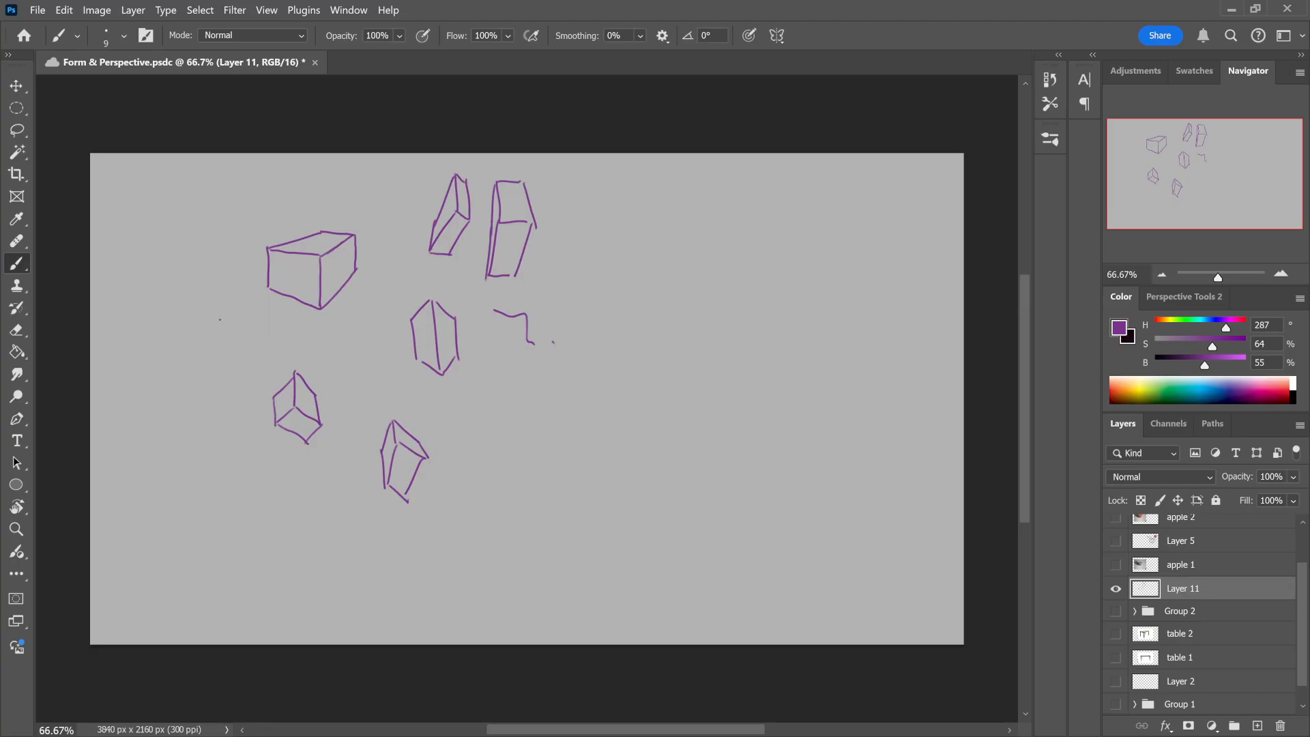
Step: Draw a purple circle beside the boxes, and mark the lowest box with a purple arrow and teal lines extending its edges
mouse_move(220, 318)
mouse_down()
mouse_move(199, 361)
mouse_move(230, 378)
mouse_move(258, 343)
mouse_move(247, 323)
mouse_move(211, 321)
mouse_up()
mouse_move(423, 513)
mouse_down()
mouse_move(440, 501)
mouse_move(441, 525)
mouse_up()
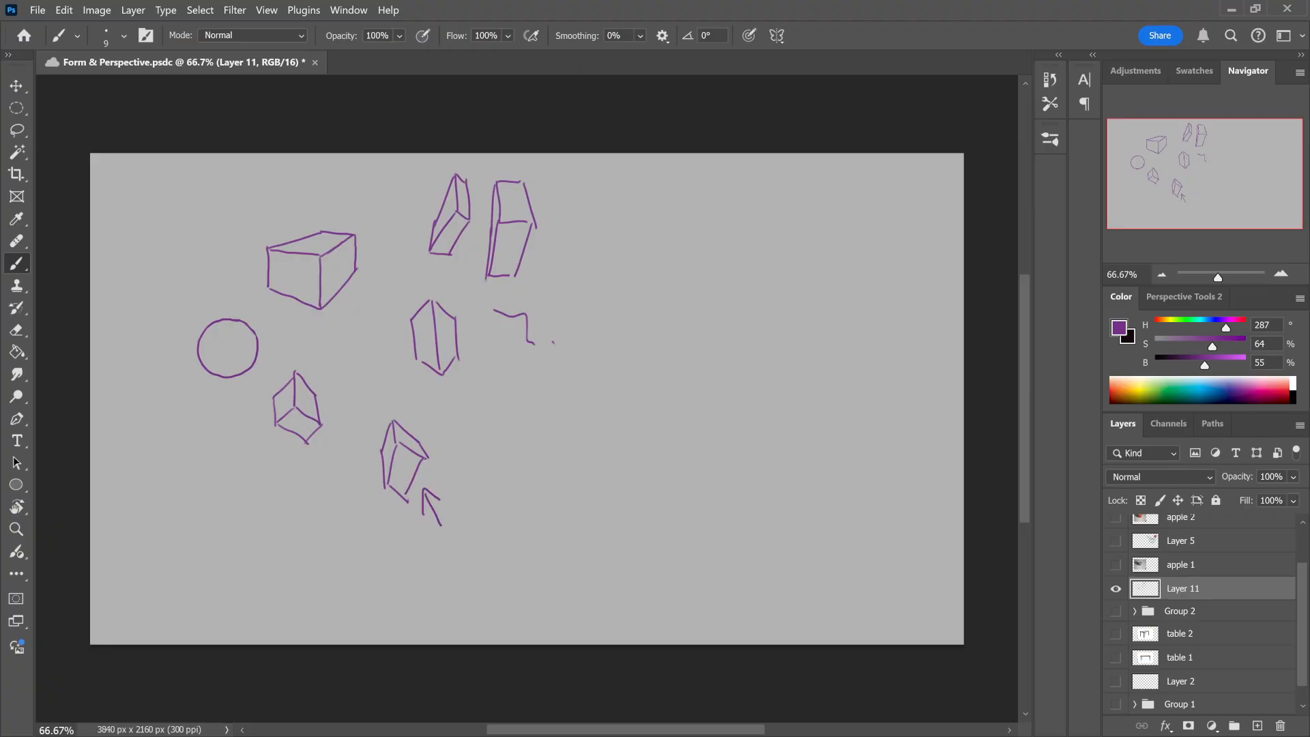
drag(385, 437, 478, 478)
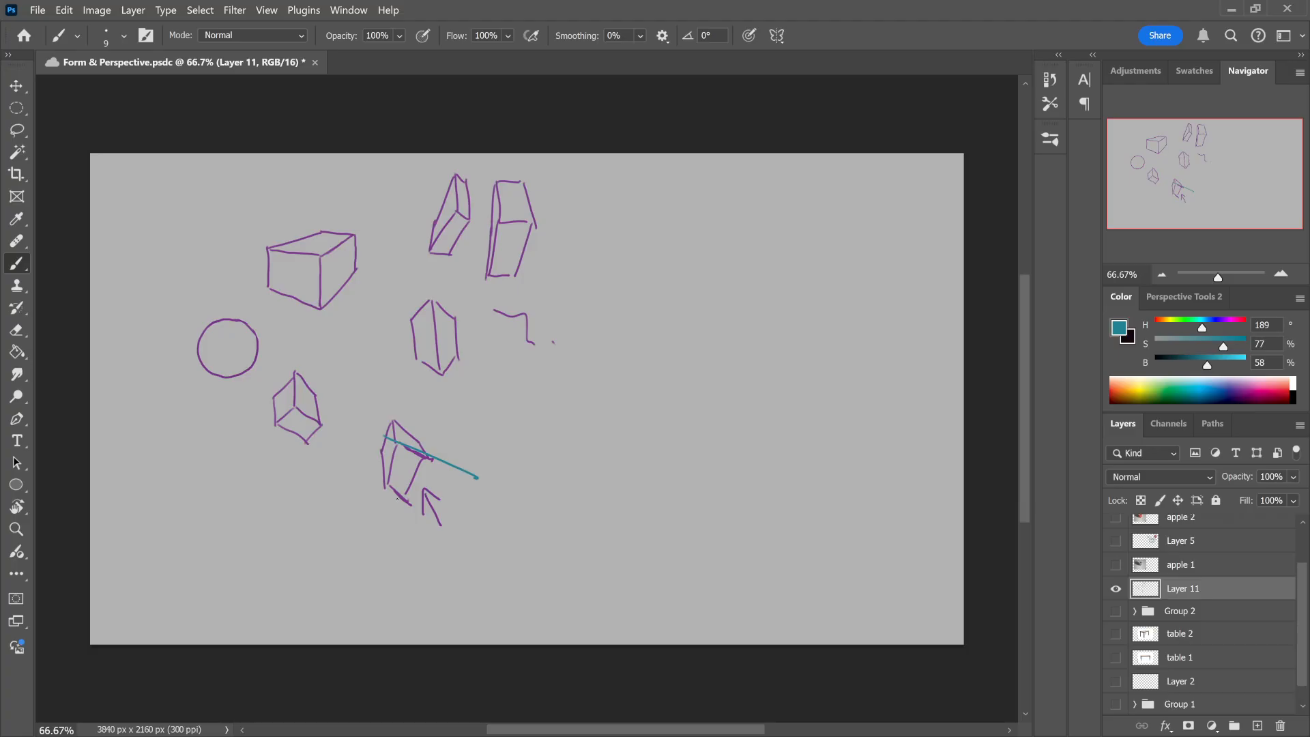
drag(379, 473, 463, 574)
drag(394, 437, 383, 360)
drag(384, 486, 375, 373)
key(ctrl+z)
drag(386, 486, 370, 371)
Step: Draw teal direction arrows along the first box's receding edges, and add teal arrowheads to the lowest box's side line
drag(262, 285, 336, 312)
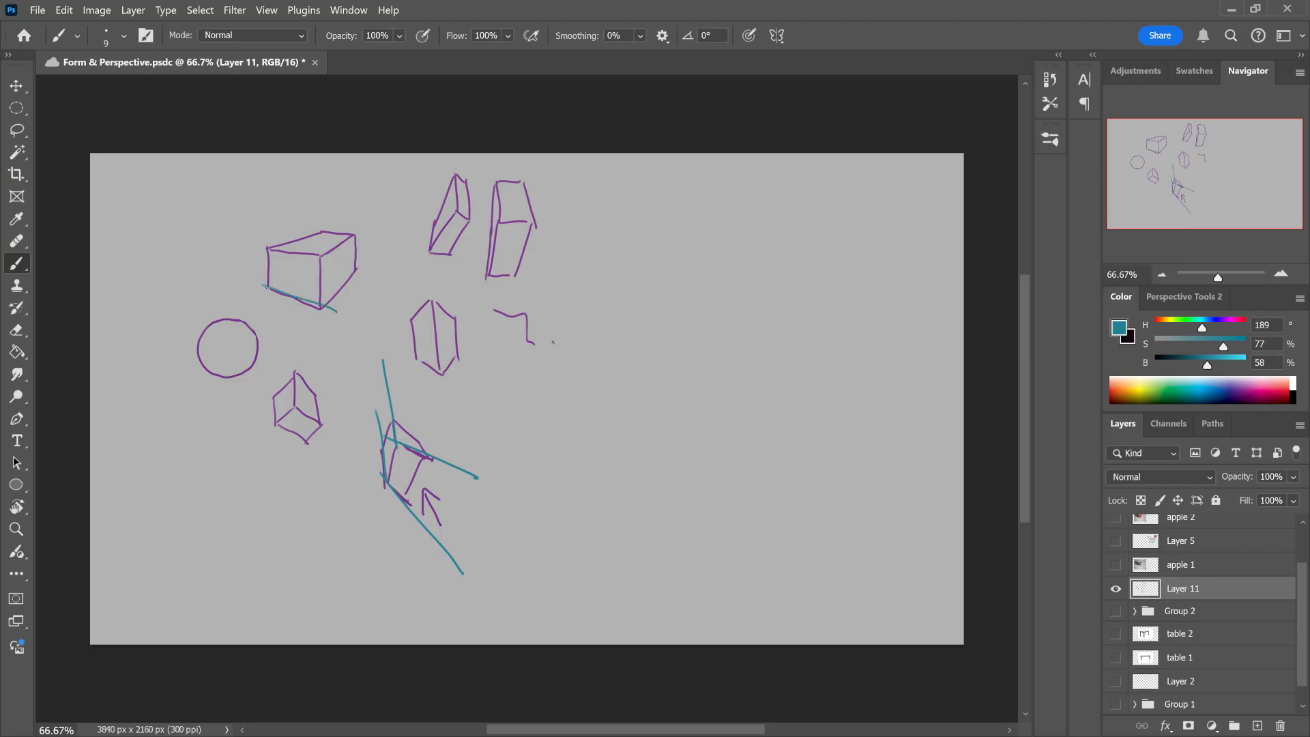
mouse_move(266, 287)
mouse_down()
mouse_move(267, 248)
mouse_move(255, 249)
mouse_move(340, 246)
mouse_move(365, 224)
mouse_up()
key(ctrl+z)
drag(329, 308, 368, 268)
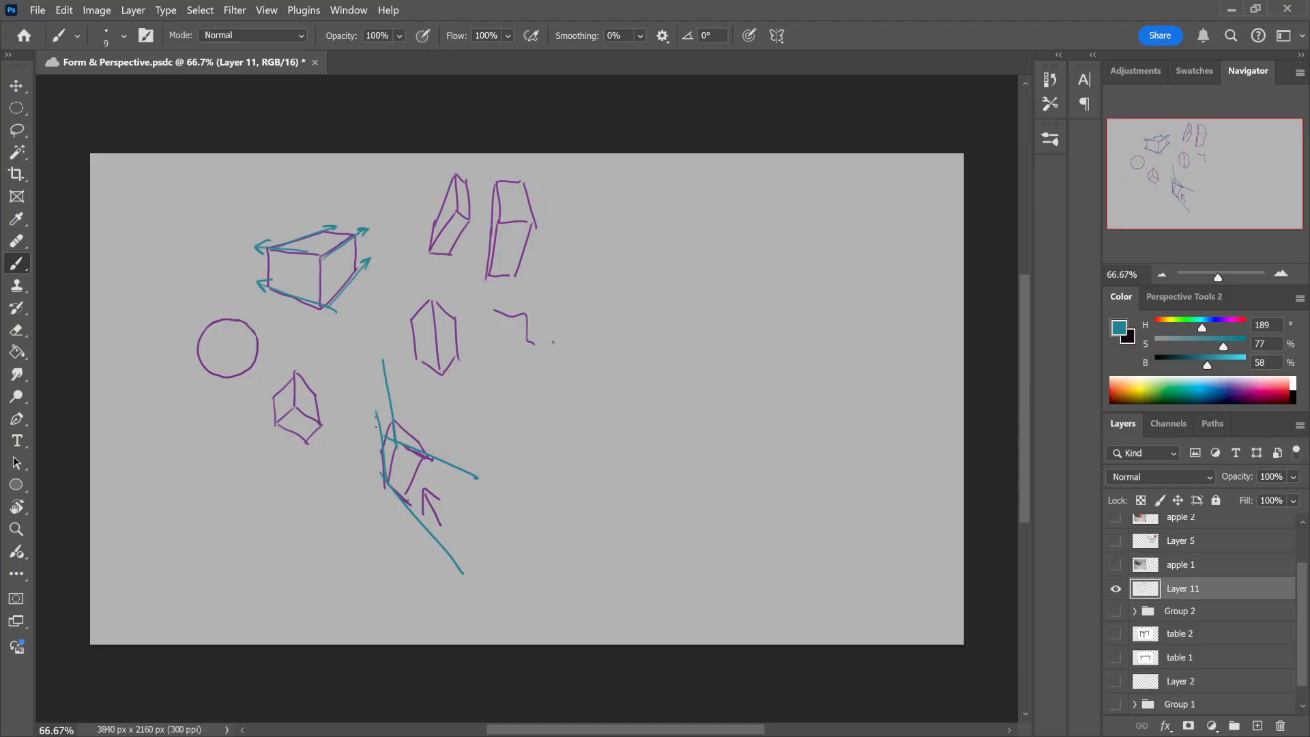
drag(375, 428, 381, 418)
drag(380, 472, 385, 488)
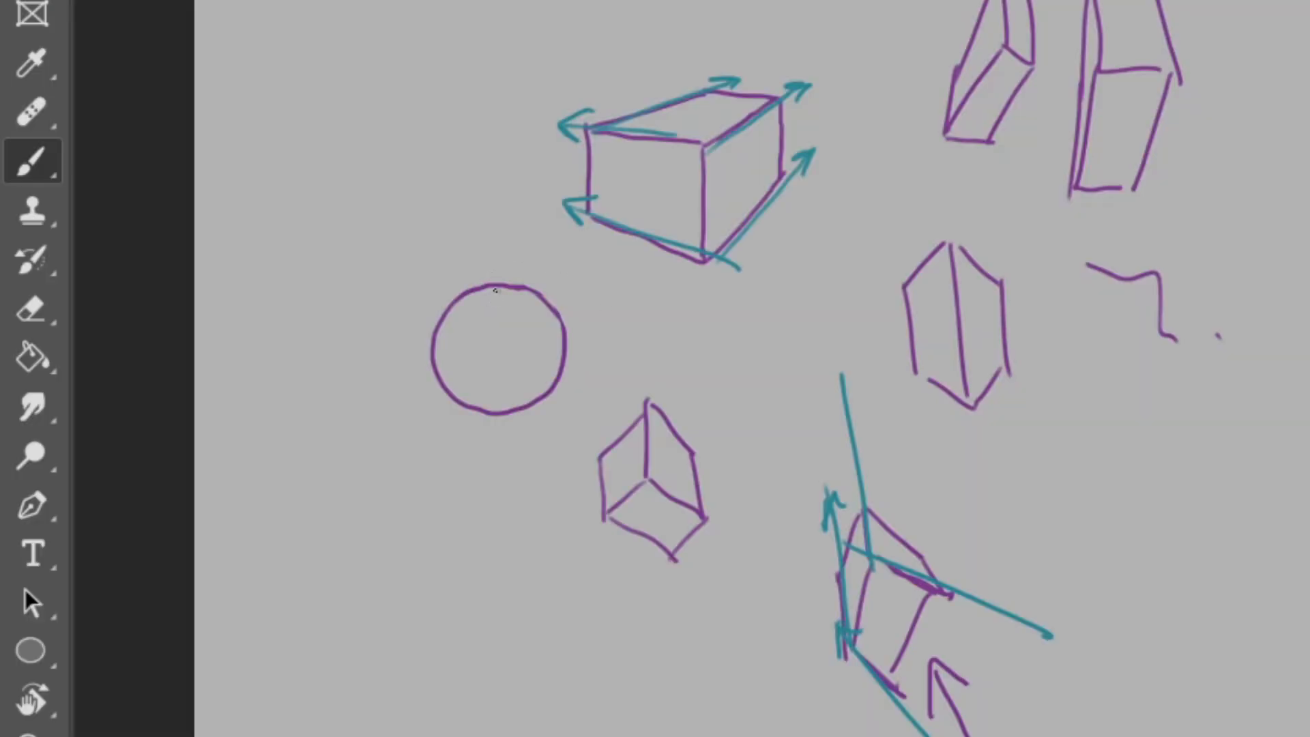
Step: Draw teal contour curves across the circle to make a sphere: a vertical ellipse, a horizontal curve and a small side oval
mouse_move(496, 290)
mouse_down()
mouse_move(463, 337)
mouse_move(474, 406)
mouse_move(517, 297)
mouse_move(543, 341)
mouse_move(532, 407)
mouse_up()
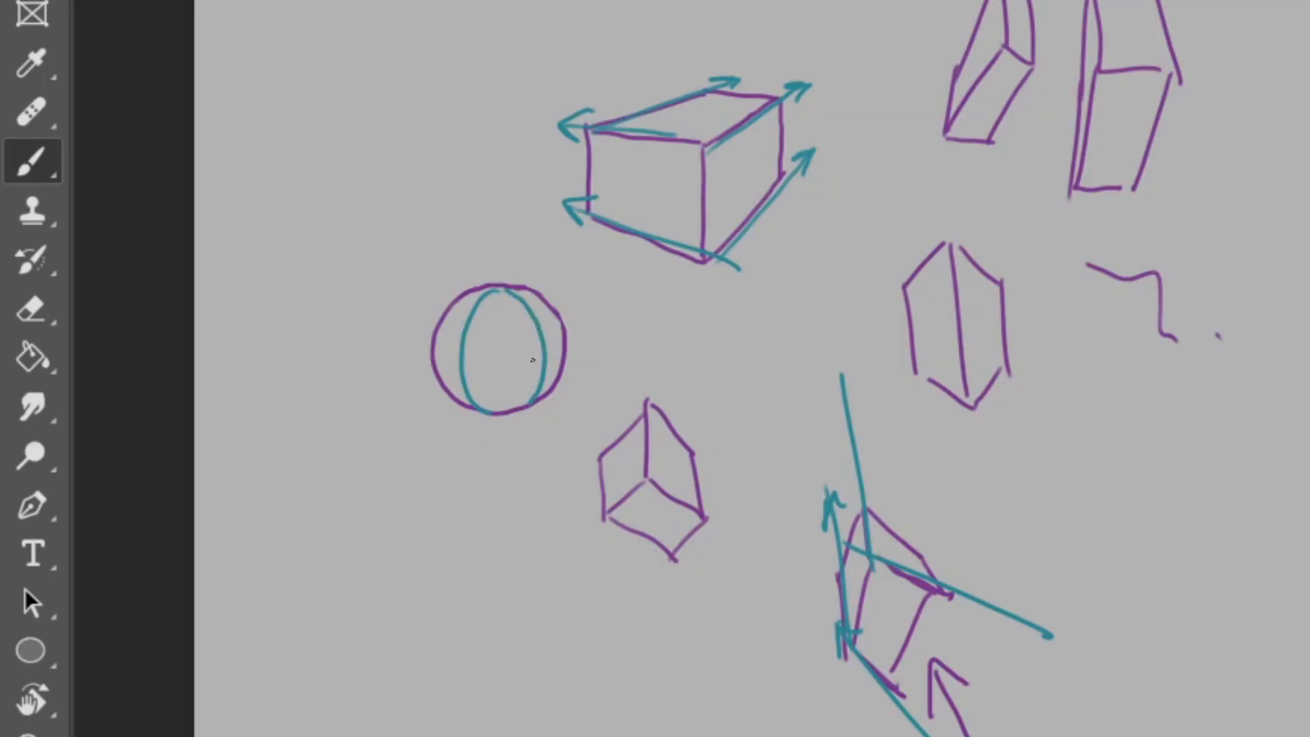
mouse_move(434, 346)
mouse_down()
mouse_move(457, 365)
mouse_move(537, 363)
mouse_move(563, 344)
mouse_up()
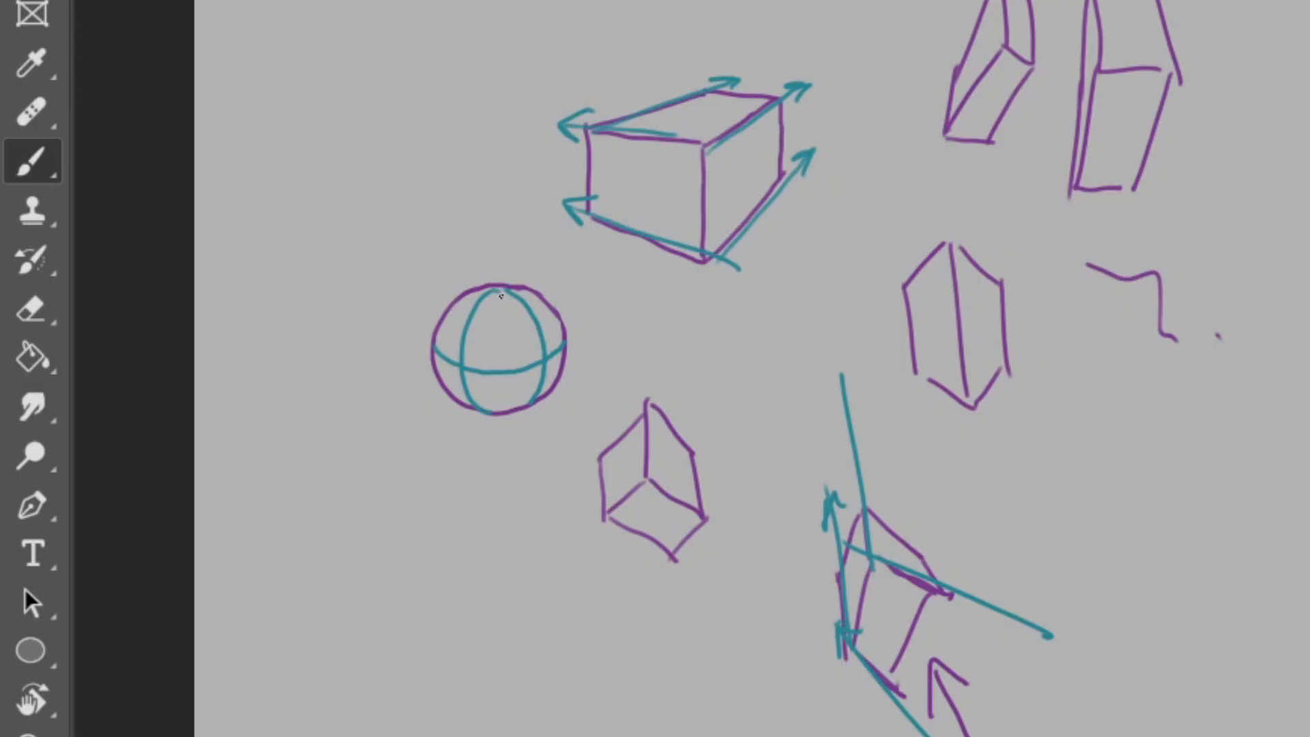
drag(500, 296, 505, 410)
key(ctrl+z)
mouse_move(526, 407)
mouse_down()
mouse_move(527, 330)
mouse_move(555, 322)
mouse_move(561, 379)
mouse_up()
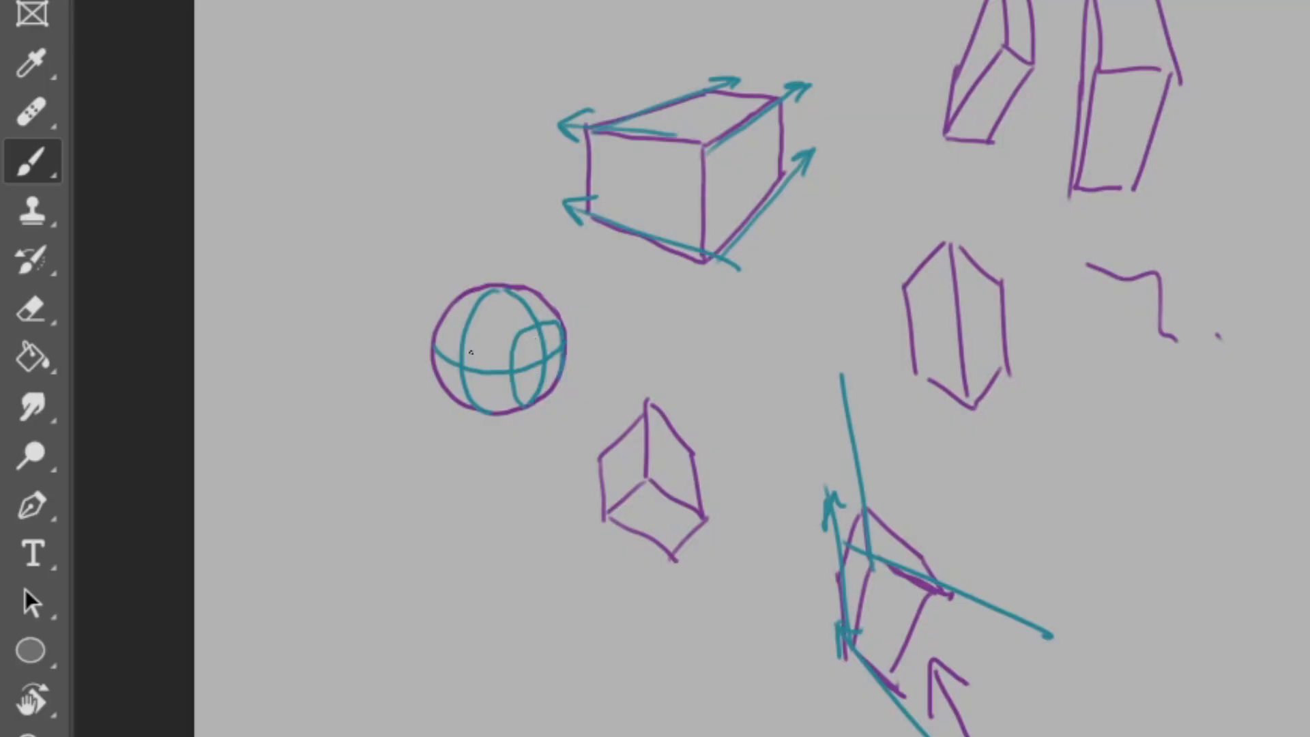
Step: Build a head from the sphere by adding a teal face line, chin and jaw below it, and reinforce the side oval
drag(471, 352, 475, 447)
key(ctrl+z)
drag(458, 360, 469, 453)
mouse_move(442, 367)
mouse_down()
mouse_move(467, 451)
mouse_move(450, 406)
mouse_up()
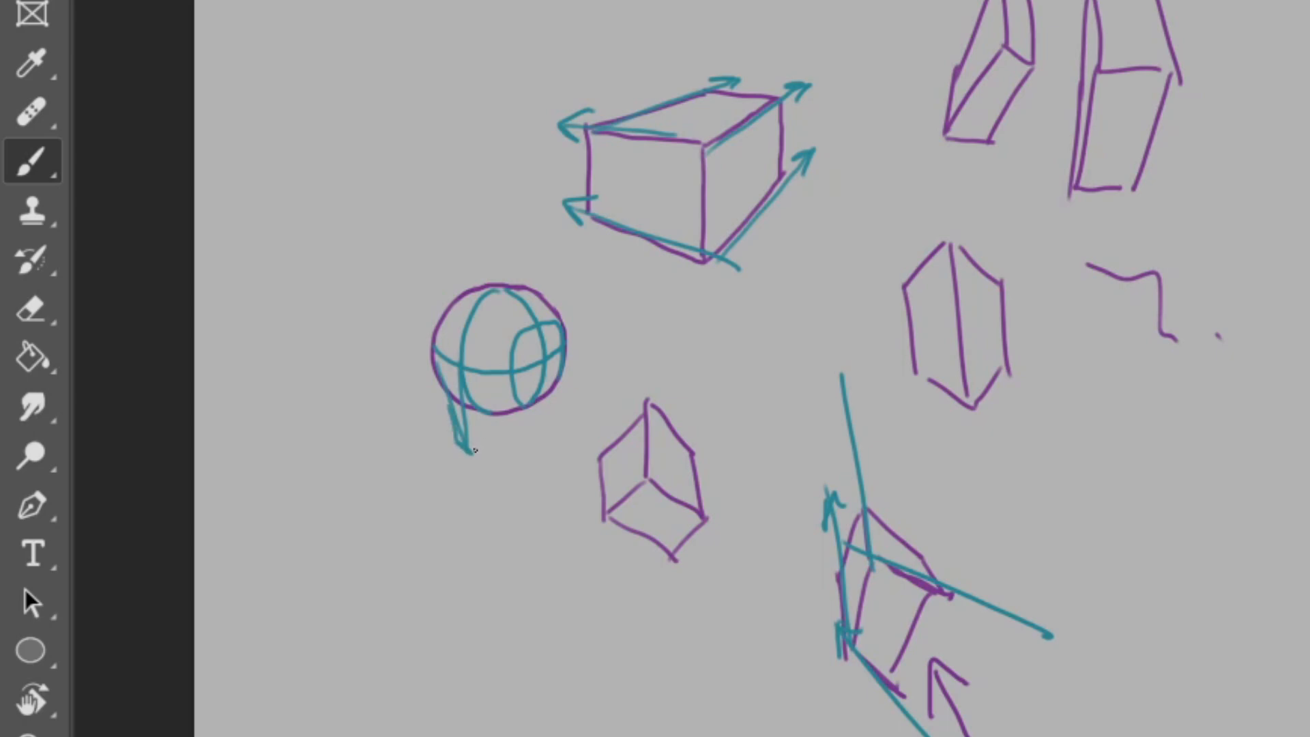
mouse_move(473, 450)
mouse_down()
mouse_move(537, 422)
mouse_move(551, 389)
mouse_move(532, 425)
mouse_up()
drag(444, 406, 440, 315)
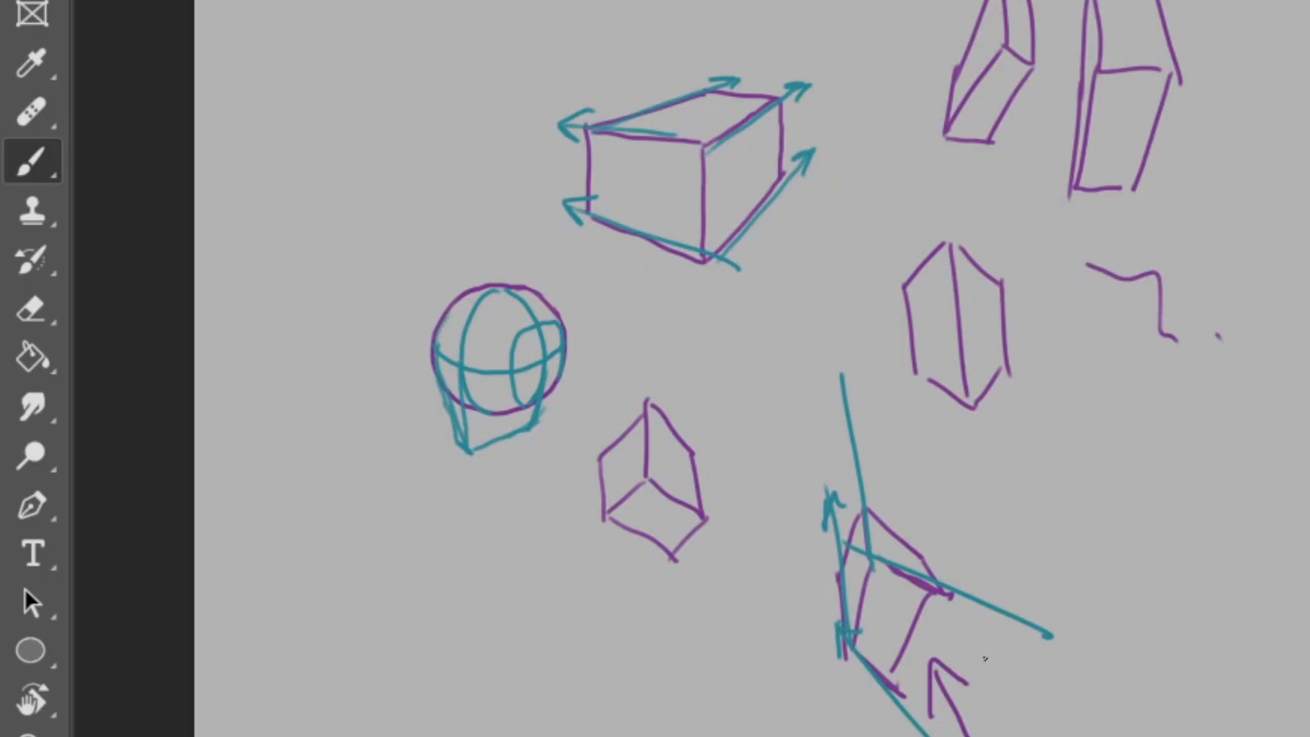
mouse_move(546, 325)
mouse_down()
mouse_move(537, 404)
mouse_move(539, 345)
mouse_move(518, 378)
mouse_move(563, 343)
mouse_move(530, 332)
mouse_move(519, 409)
mouse_up()
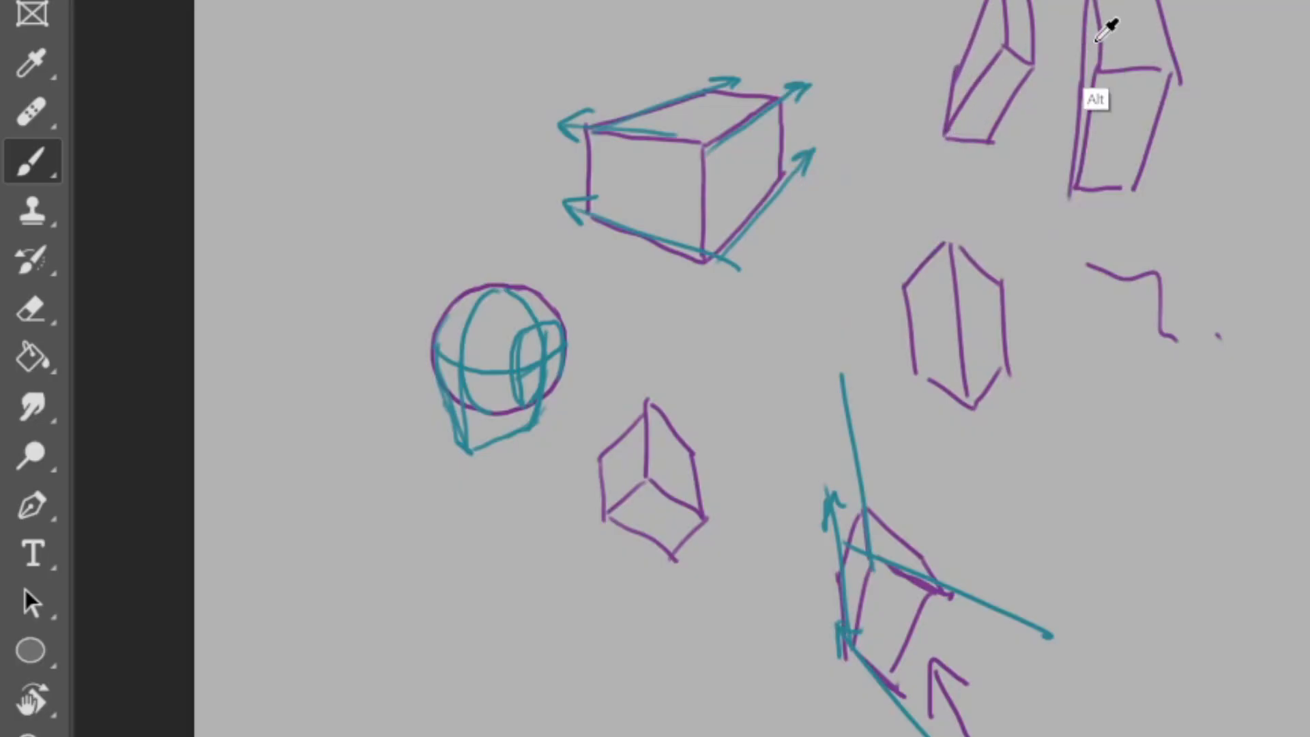
Step: Try purple arrows pointing at the tabletop and at the left and right legs in the table photo
alt+click(1108, 48)
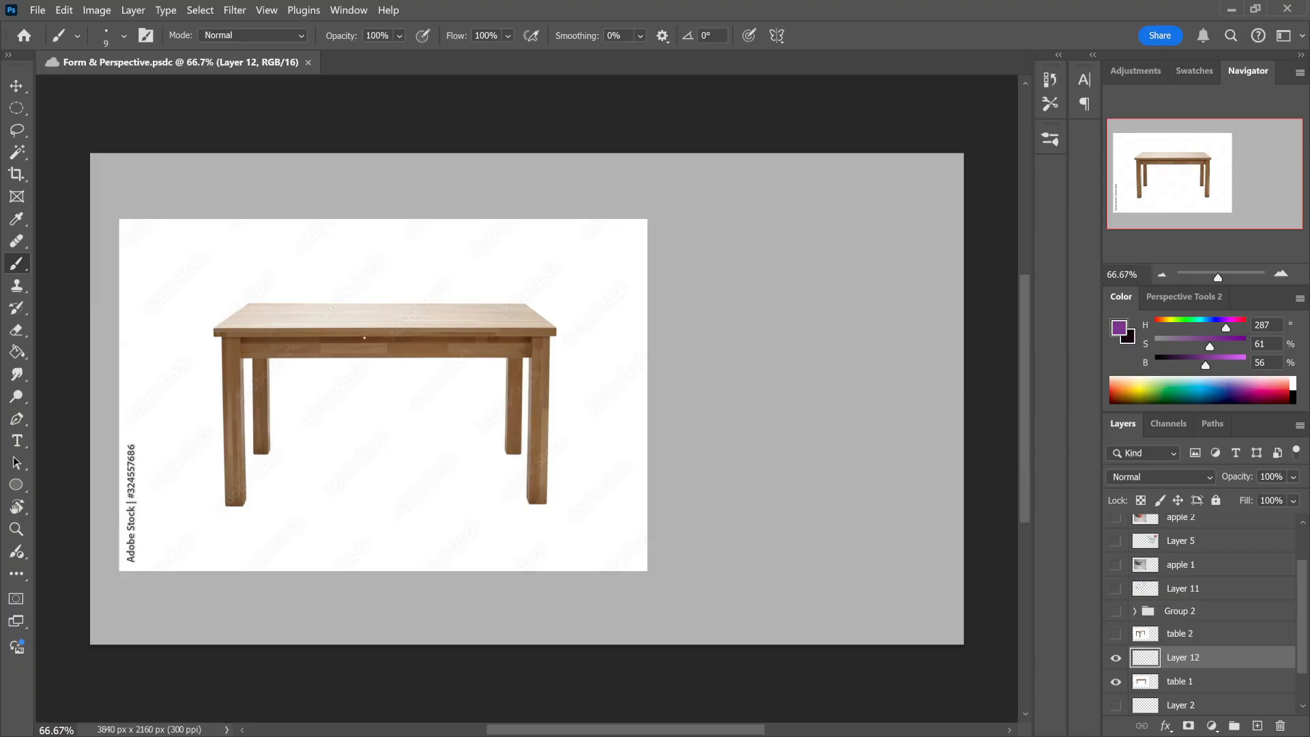
mouse_move(397, 281)
mouse_down()
mouse_move(415, 301)
mouse_move(434, 286)
mouse_move(416, 262)
mouse_up()
drag(196, 440, 220, 434)
drag(204, 428, 208, 449)
drag(587, 474, 556, 454)
drag(579, 456, 562, 473)
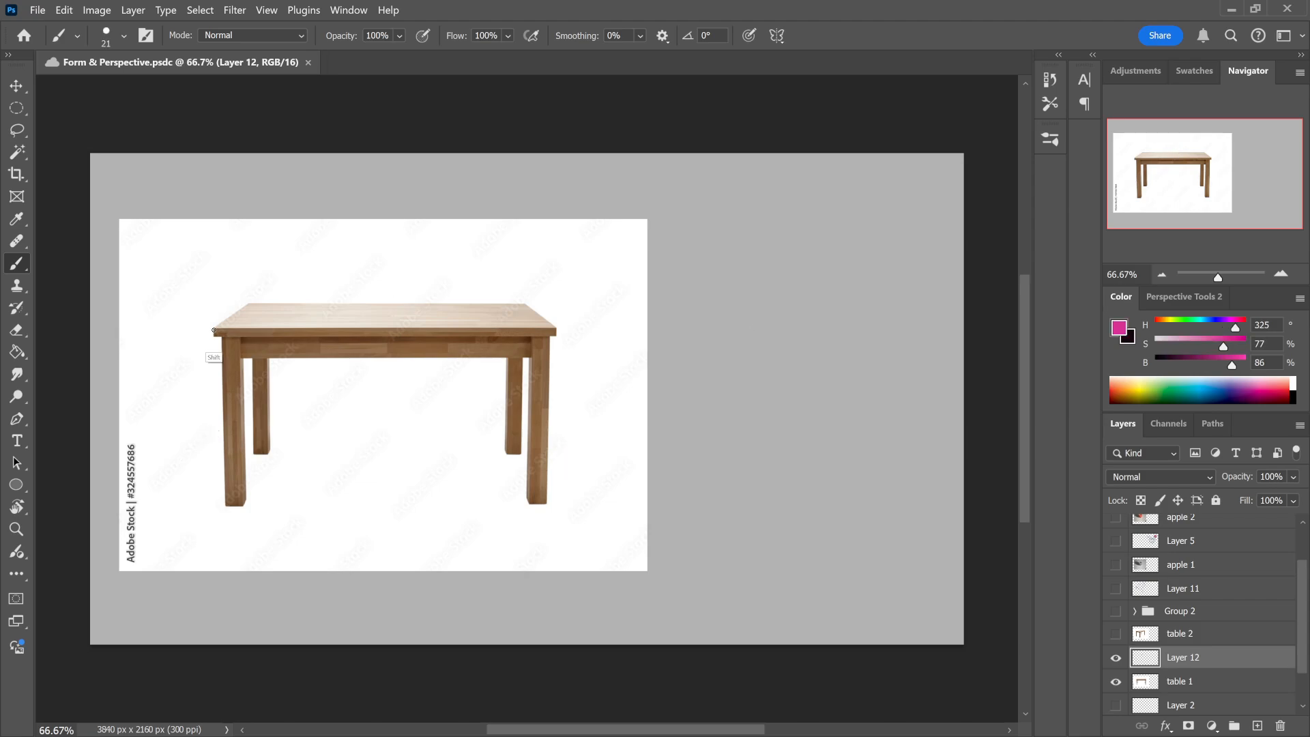
Step: Draw a pink box around the whole photographed table, with a rectangular front face and a tapering top face along the tabletop edges
drag(213, 331, 214, 505)
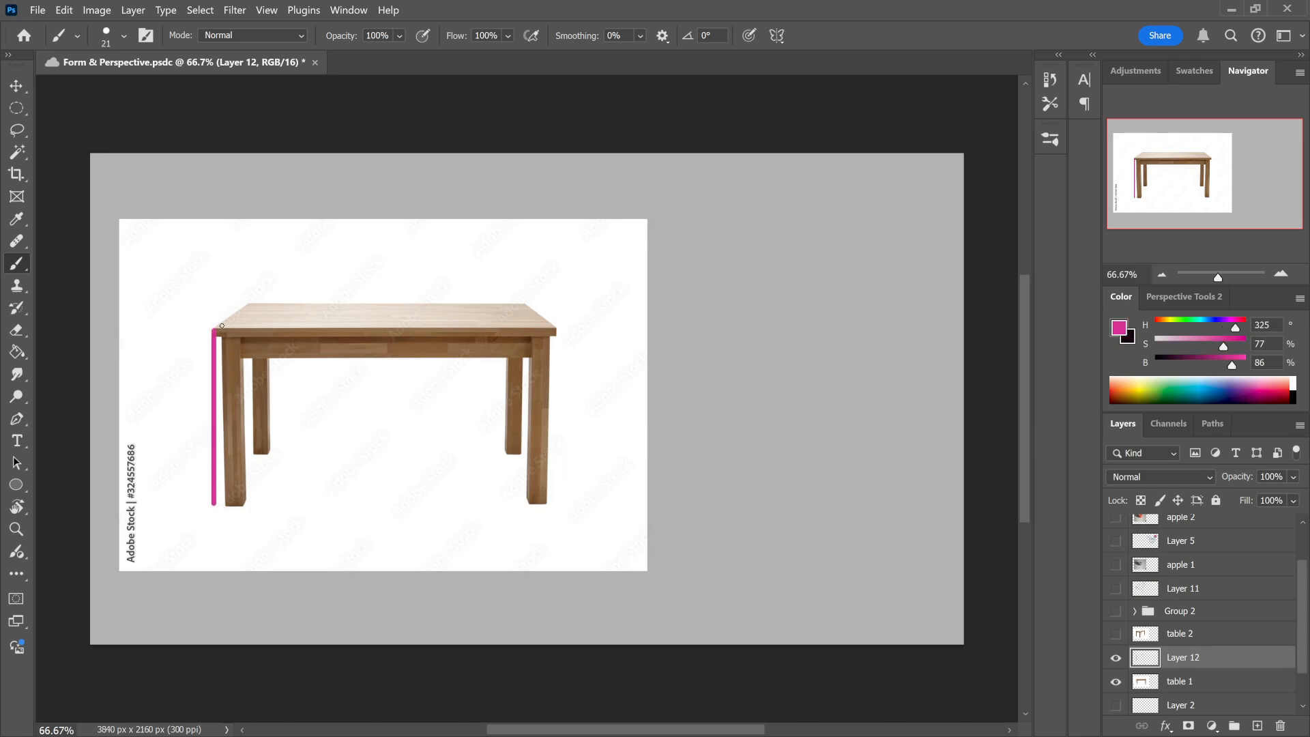
drag(227, 333, 594, 332)
key(ctrl+z)
mouse_move(214, 332)
mouse_down()
mouse_move(557, 341)
mouse_move(556, 503)
mouse_move(213, 505)
mouse_up()
drag(217, 331, 250, 304)
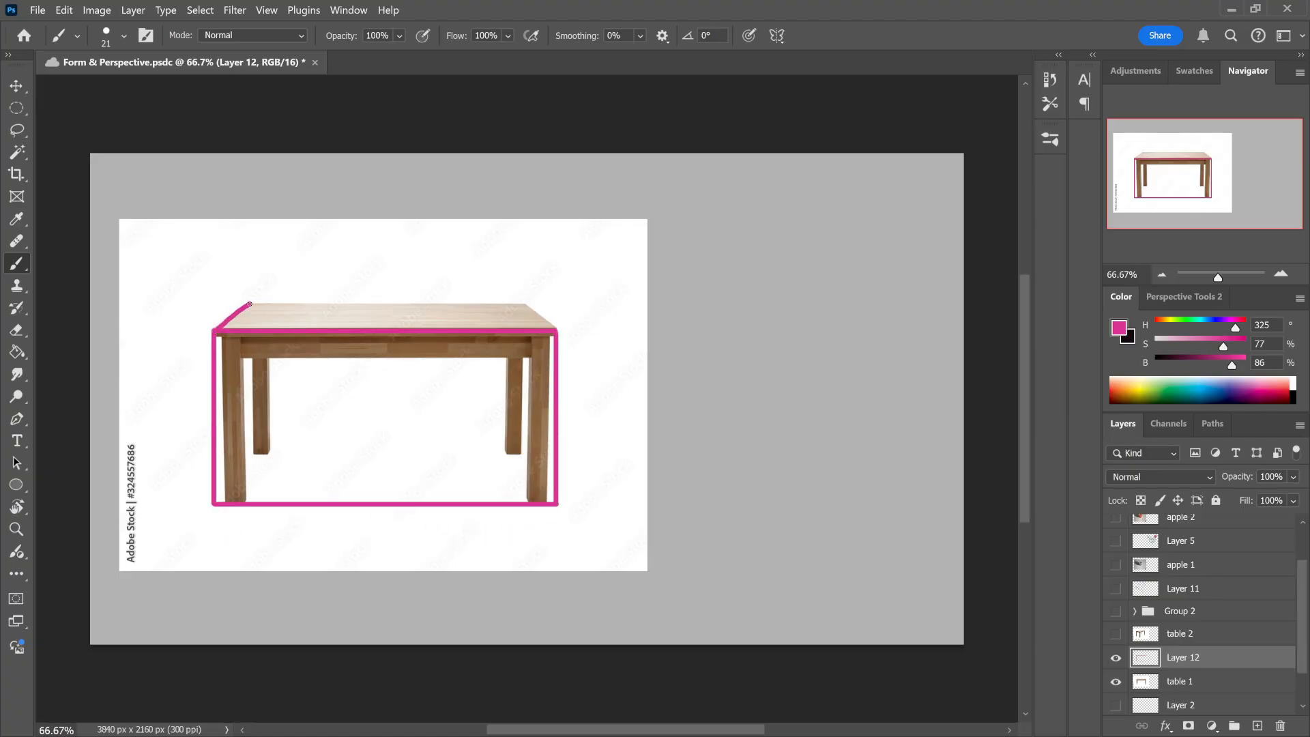
shift+click(526, 303)
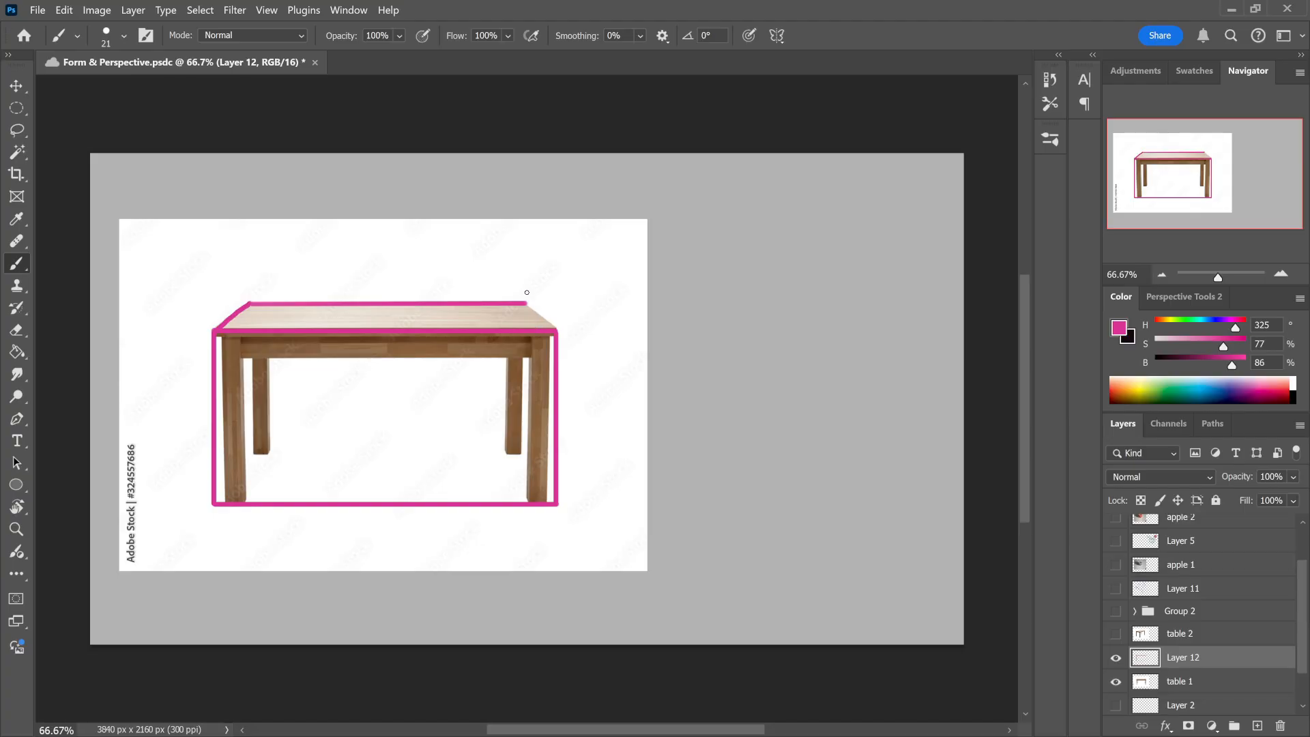
shift+click(558, 329)
Step: Move the pink box off the table onto the empty grey canvas beside the photo
key(ctrl+t)
drag(428, 432, 802, 427)
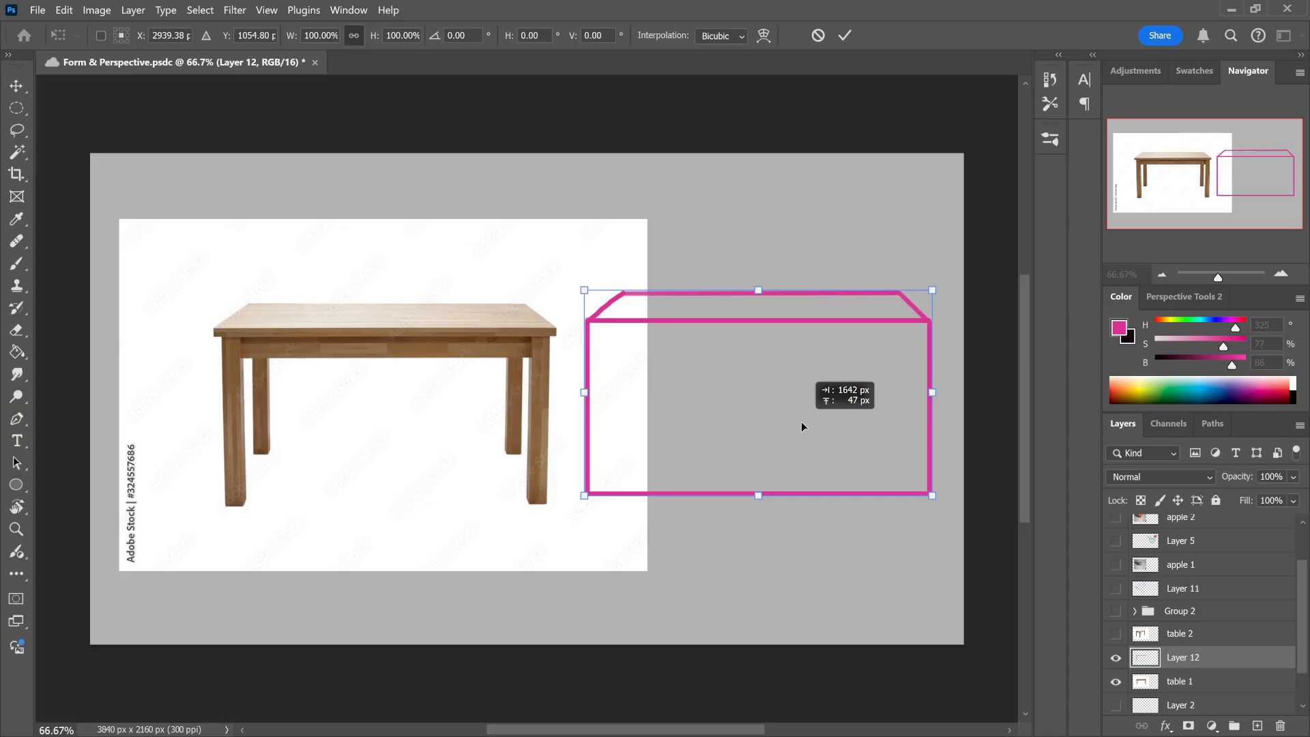
click(844, 35)
Step: Box in the tabletop and both front legs in blue, and shift the left leg's box up under the tabletop box's left end
key(b)
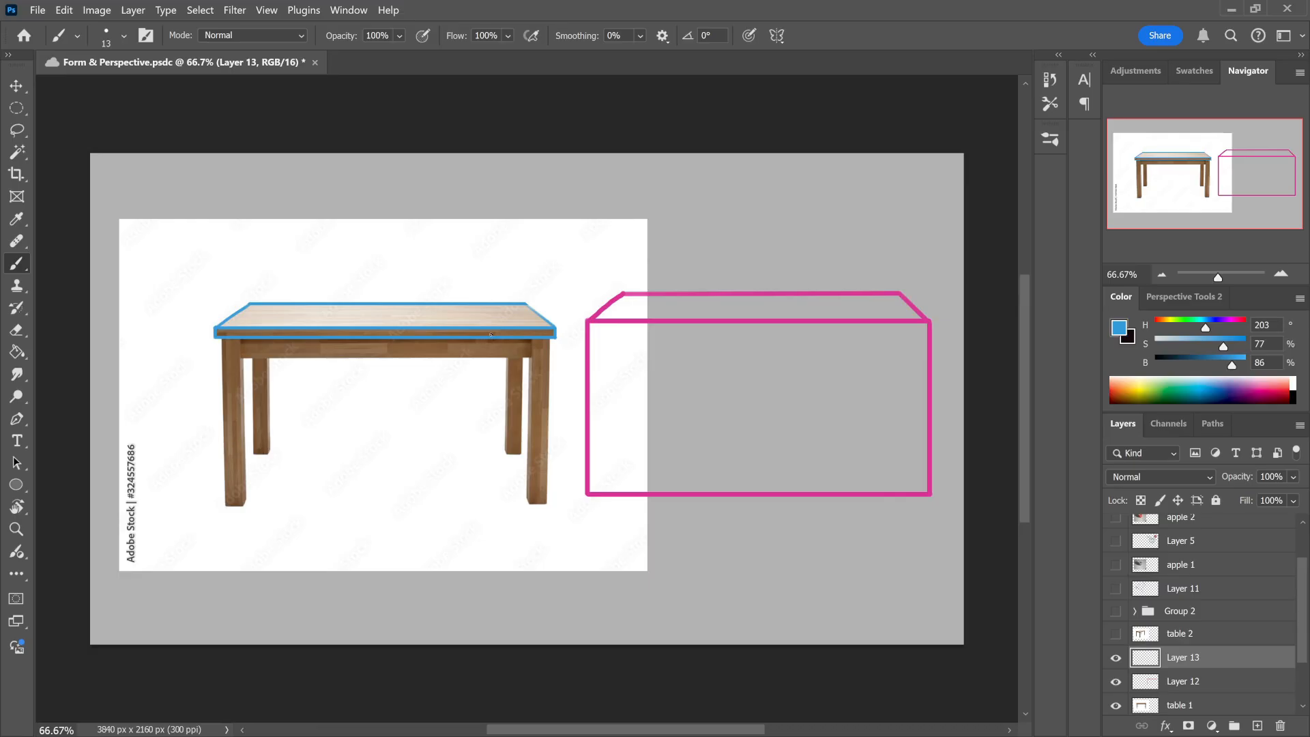
drag(554, 331, 555, 280)
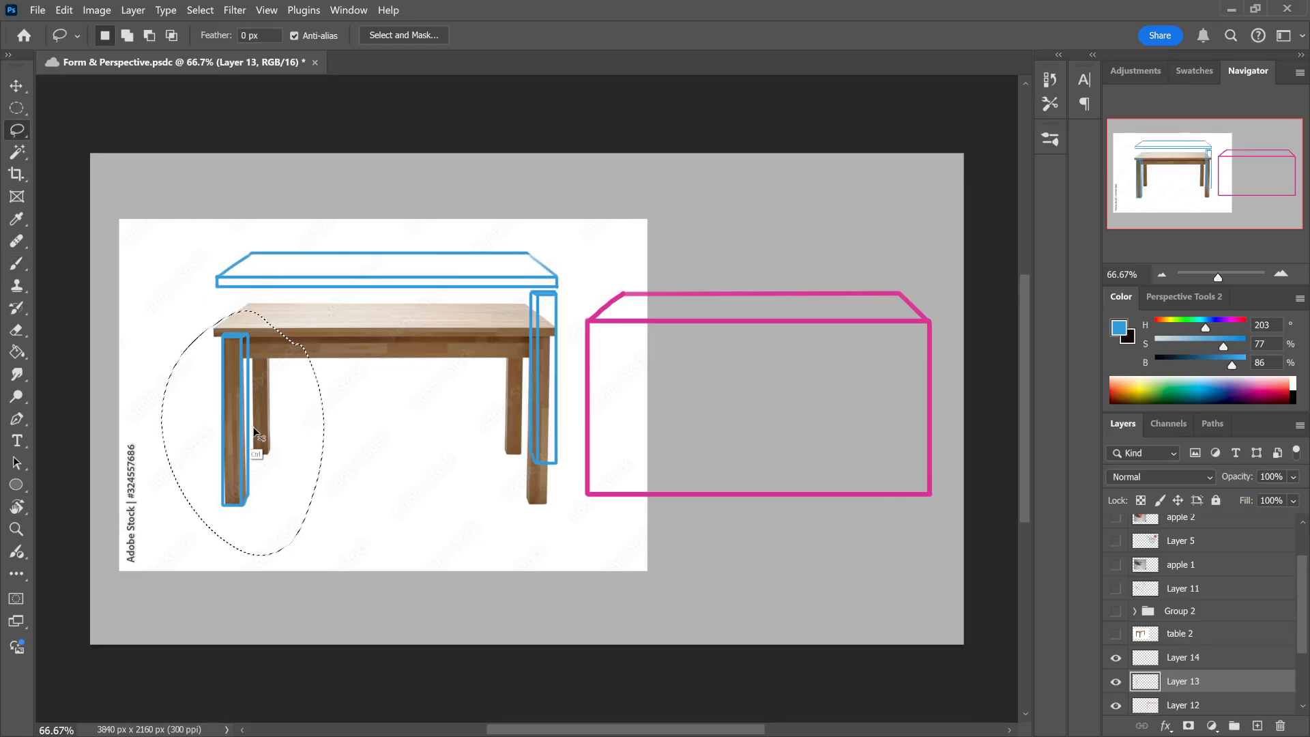
drag(250, 437, 245, 395)
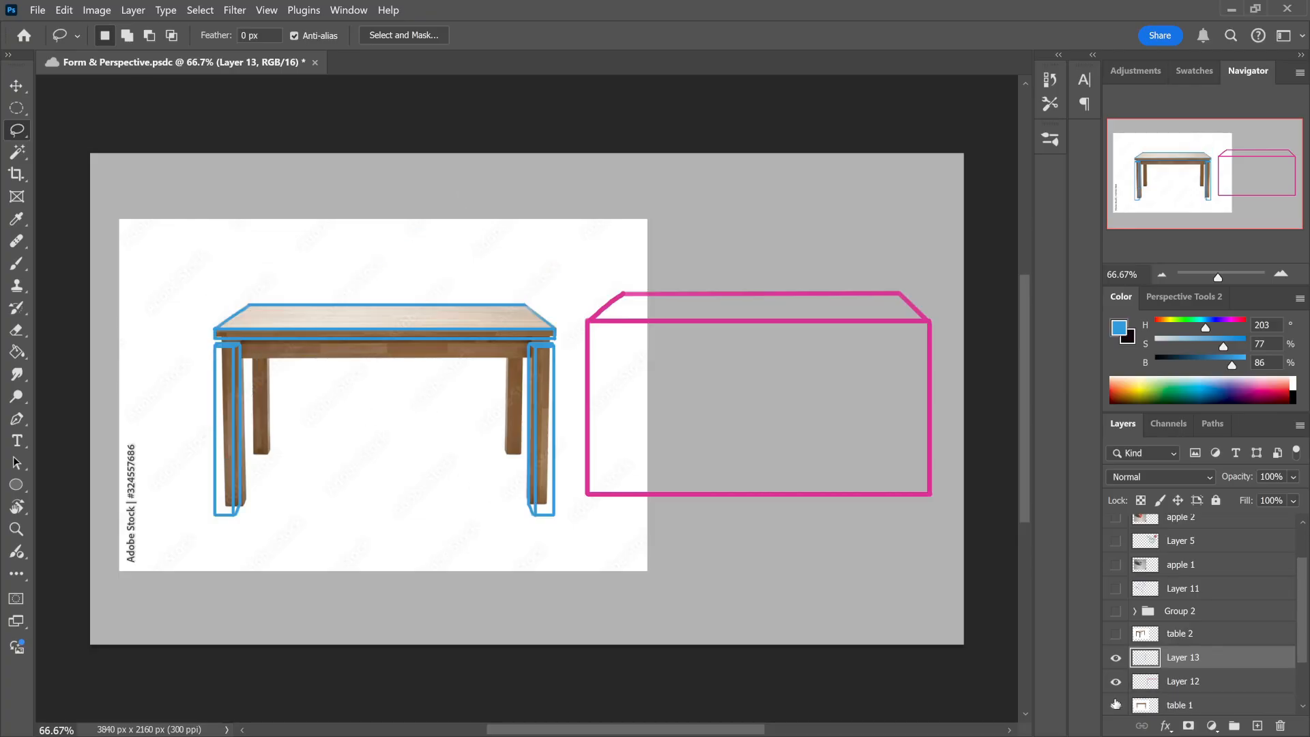
Step: Hide the table 1 photo and move the blue tabletop and leg boxes over to the pink box
click(1116, 706)
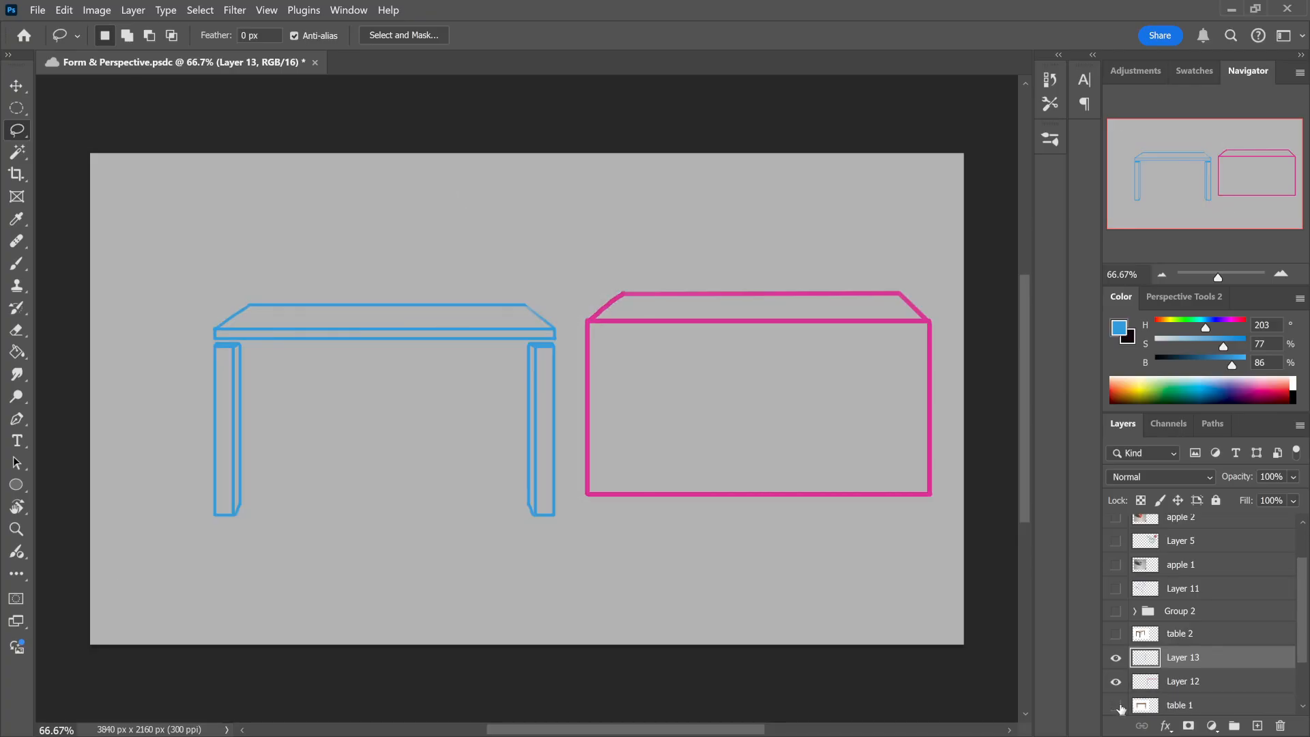
key(ctrl+t)
drag(454, 478, 829, 491)
click(845, 41)
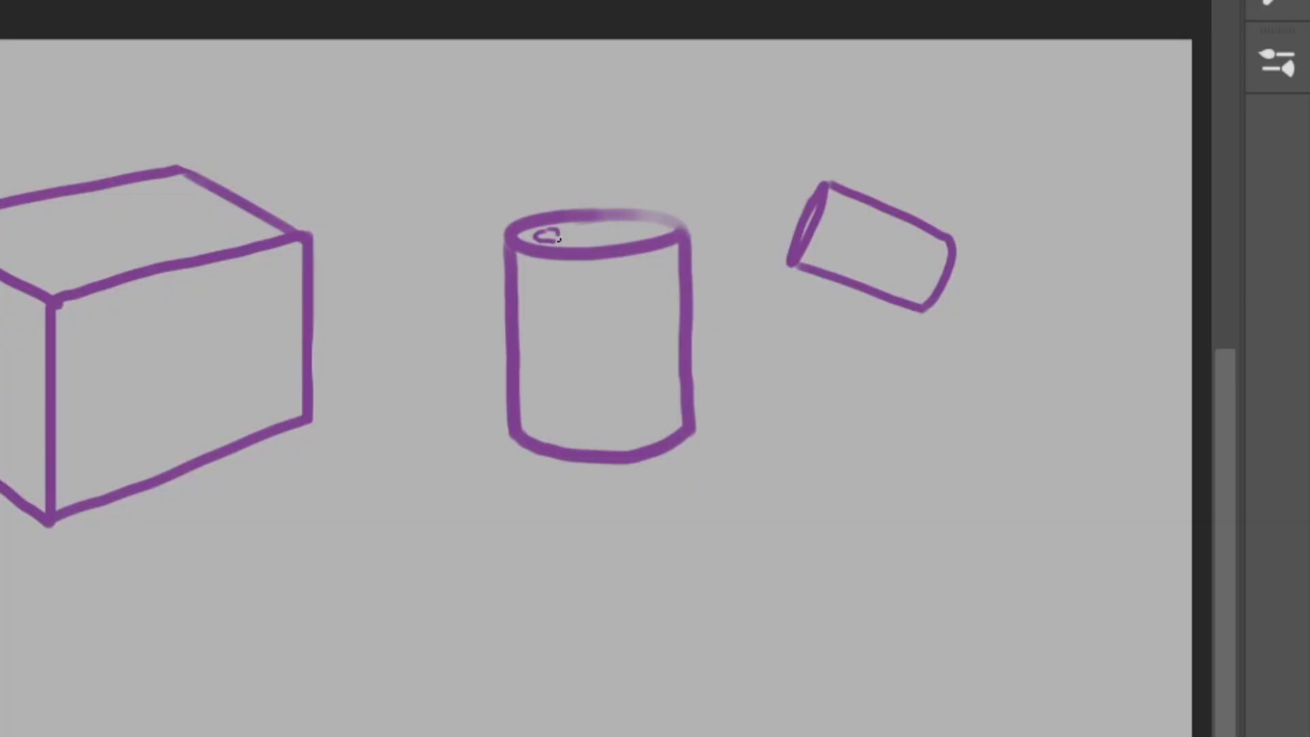
Step: Turn the upright purple cylinder into a soda can with a pull tab, the lettering SODA and a smiley face
drag(559, 239, 584, 235)
mouse_move(561, 326)
mouse_down()
mouse_move(540, 353)
mouse_move(588, 337)
mouse_move(611, 353)
mouse_move(658, 348)
mouse_up()
drag(644, 339, 655, 338)
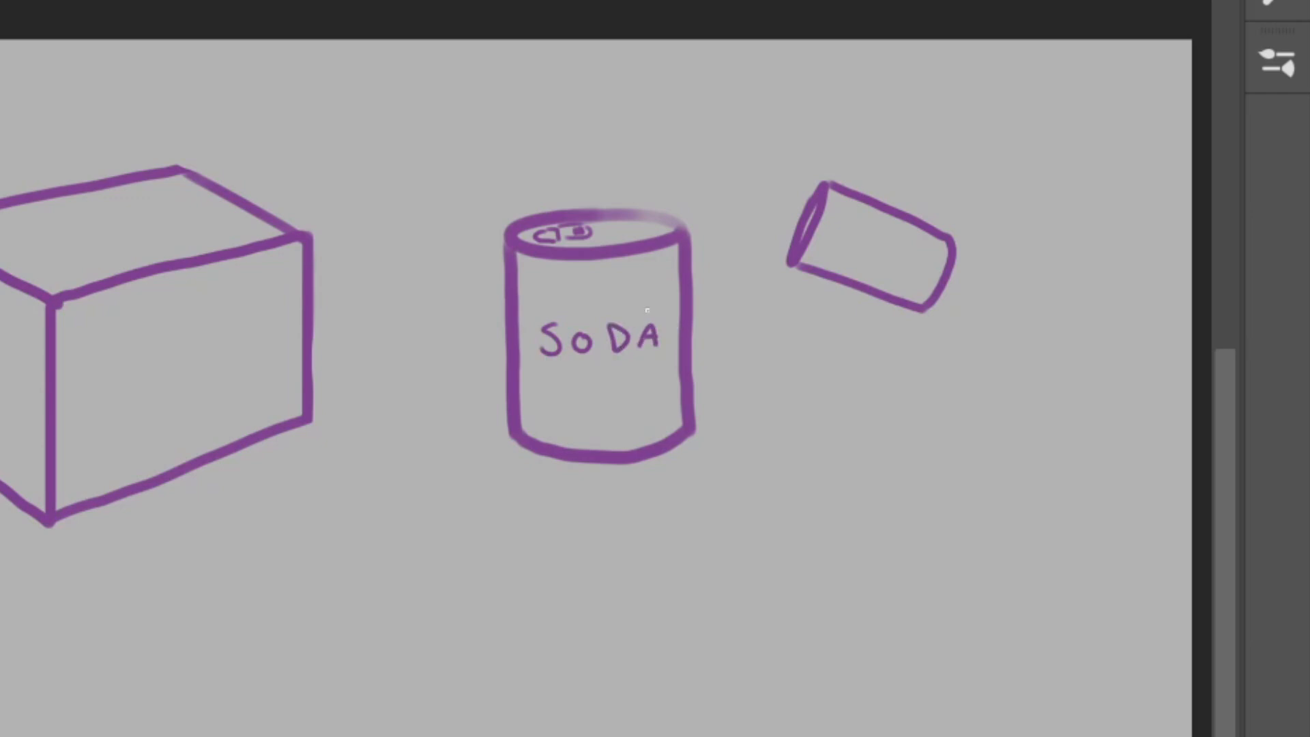
click(619, 376)
mouse_move(589, 397)
mouse_down()
mouse_move(604, 412)
mouse_move(626, 396)
mouse_up()
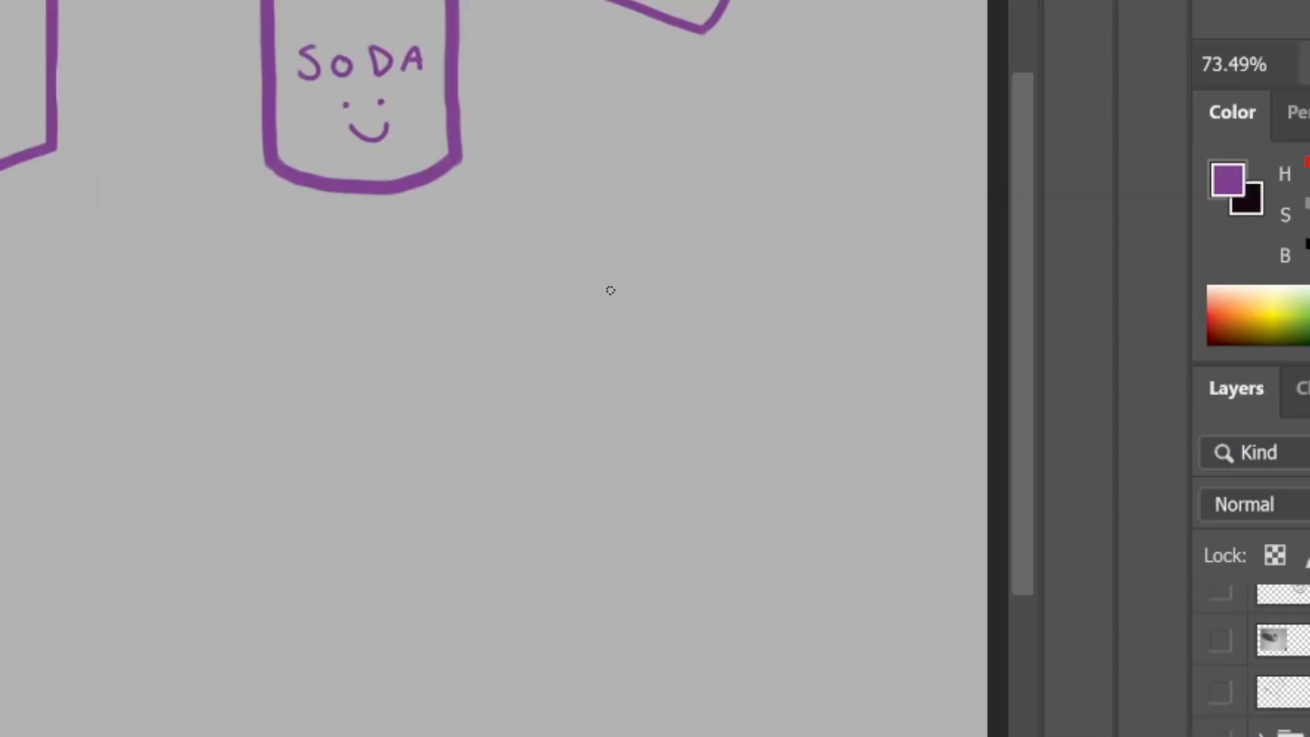
Step: Draw a purple tapered cup below the cylinders, with an elliptical rim, two sides, a curved base and a line under the rim
mouse_move(875, 549)
mouse_down()
mouse_move(792, 563)
mouse_move(872, 548)
mouse_up()
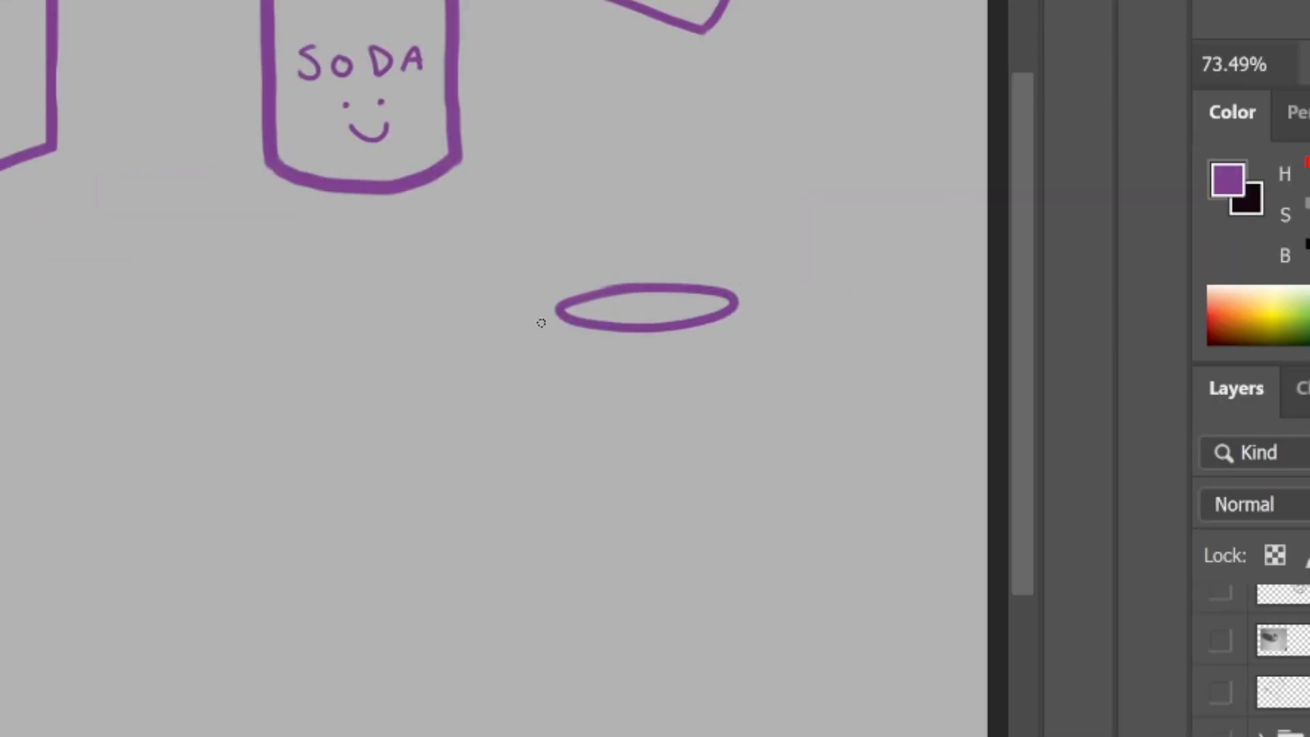
mouse_move(557, 310)
mouse_down()
mouse_move(598, 507)
mouse_move(631, 539)
mouse_up()
drag(736, 305, 730, 522)
drag(614, 539, 723, 527)
key(ctrl+z)
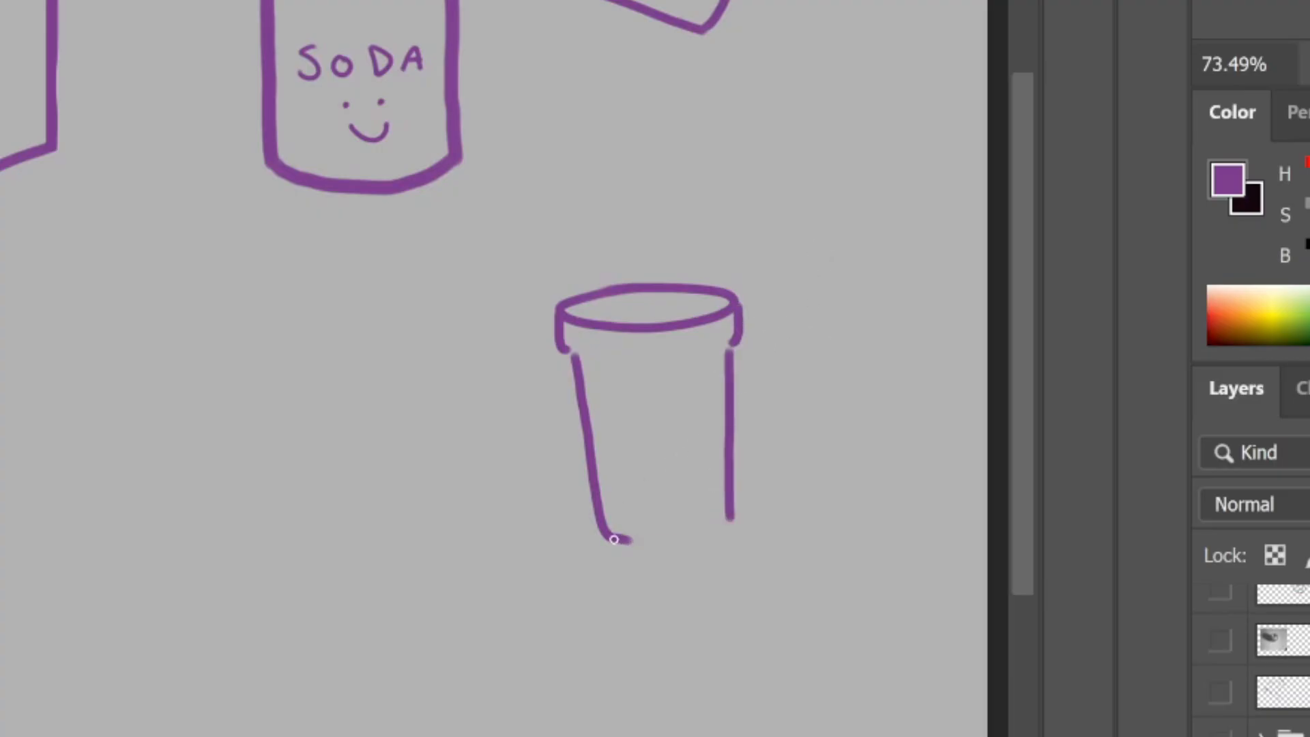
drag(614, 538, 734, 524)
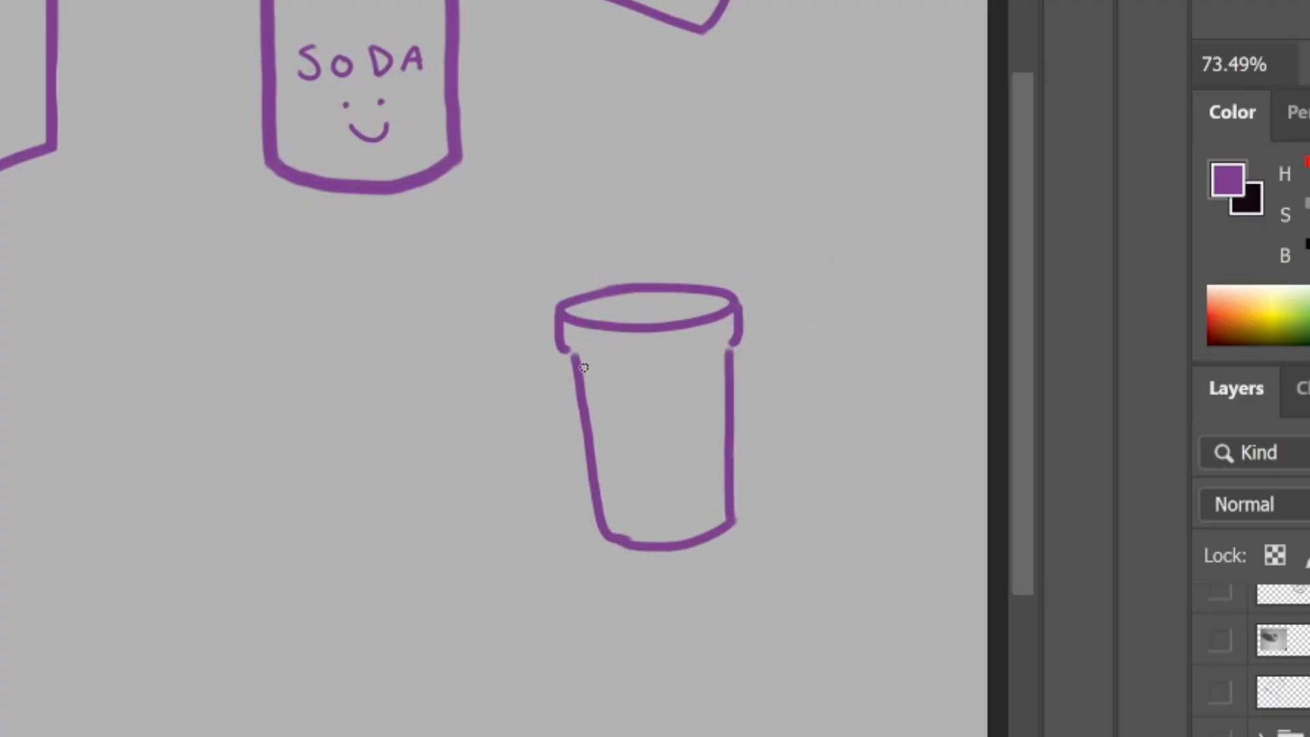
drag(589, 350, 697, 363)
Step: Draw black boxes in the One-point grid, one left of the vanishing point and one above it, with edges receding to that point
drag(457, 369, 458, 291)
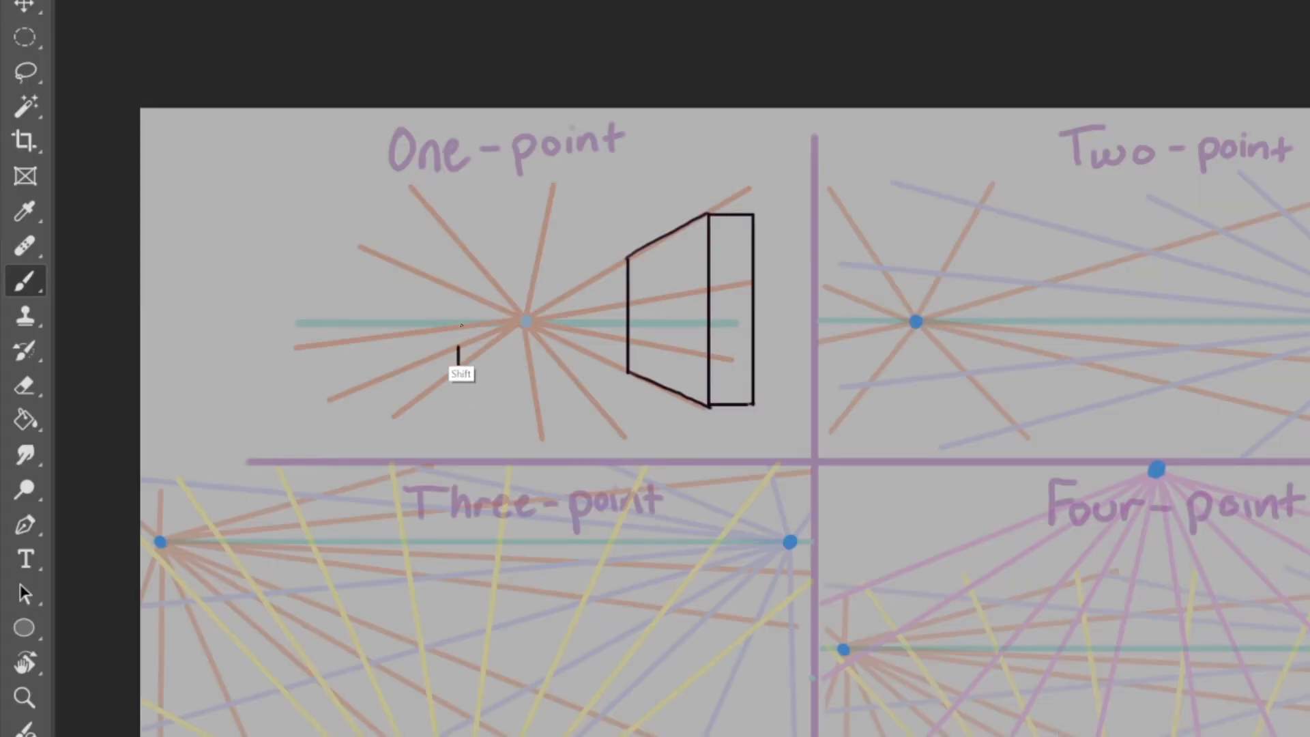
shift+click(496, 307)
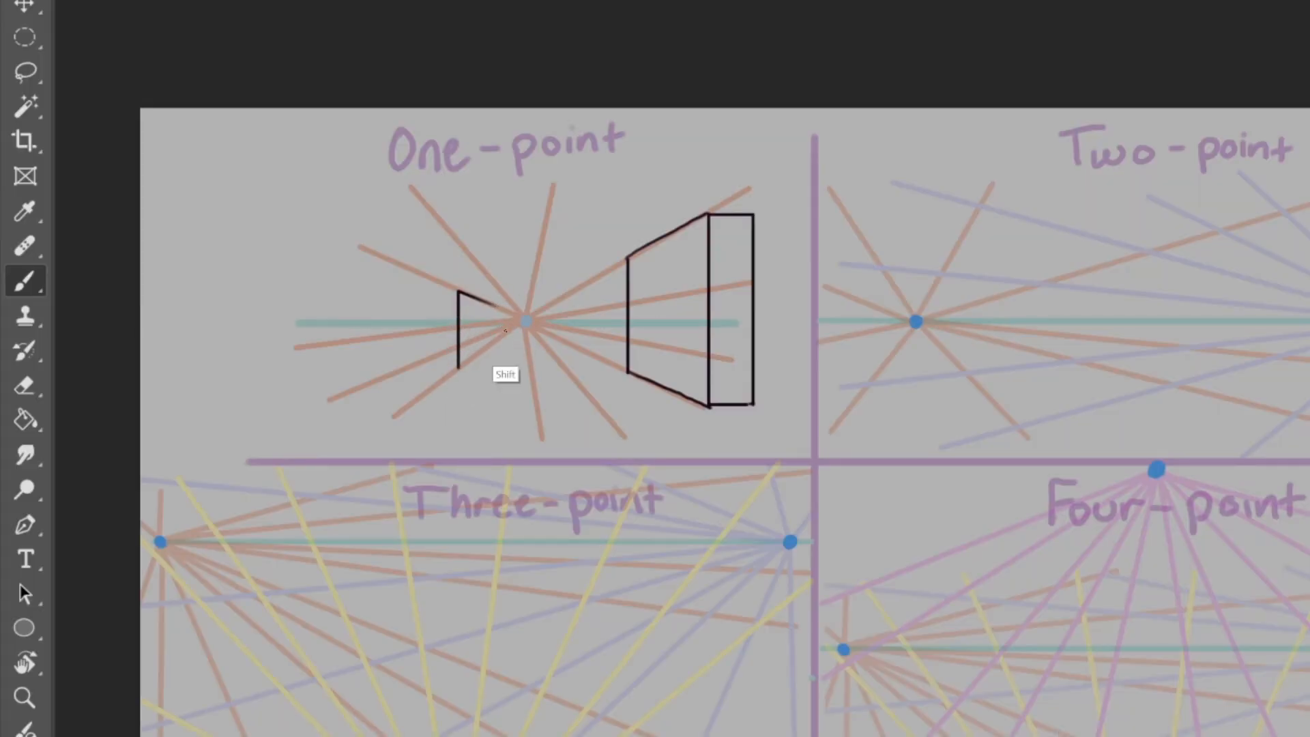
shift+click(496, 339)
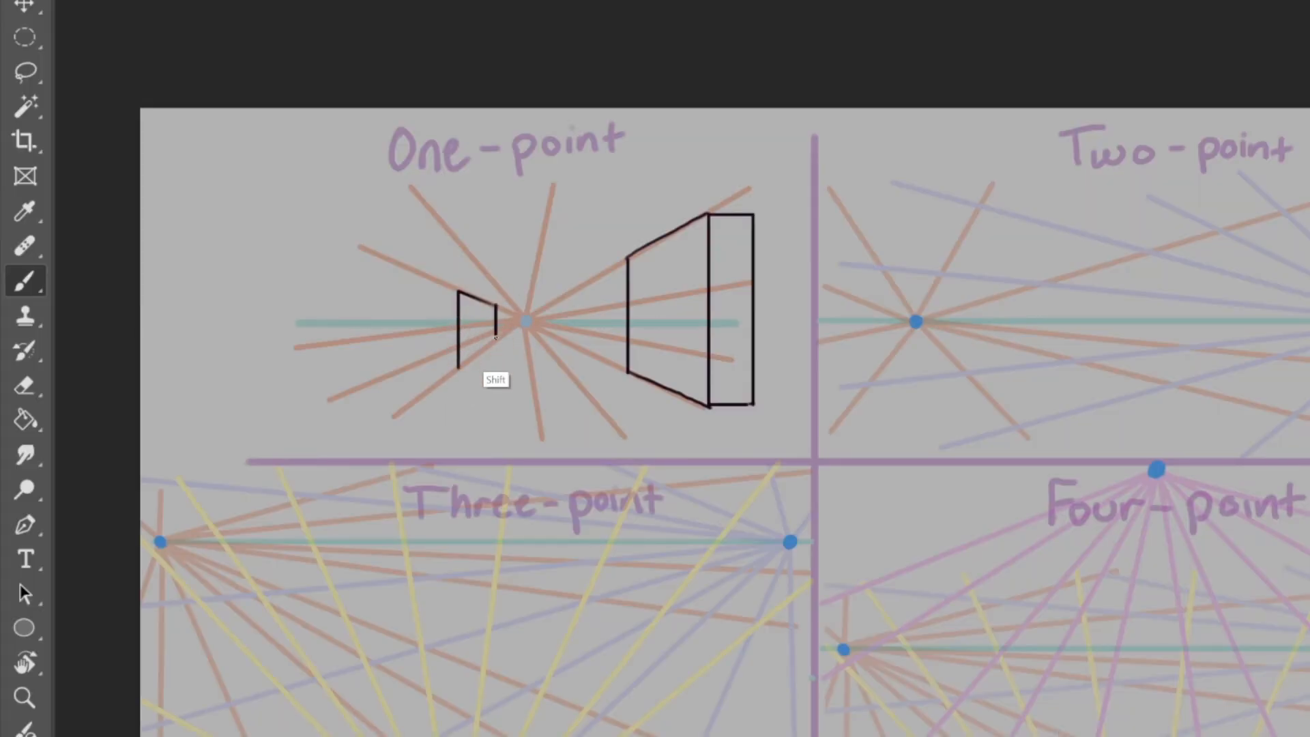
shift+click(457, 367)
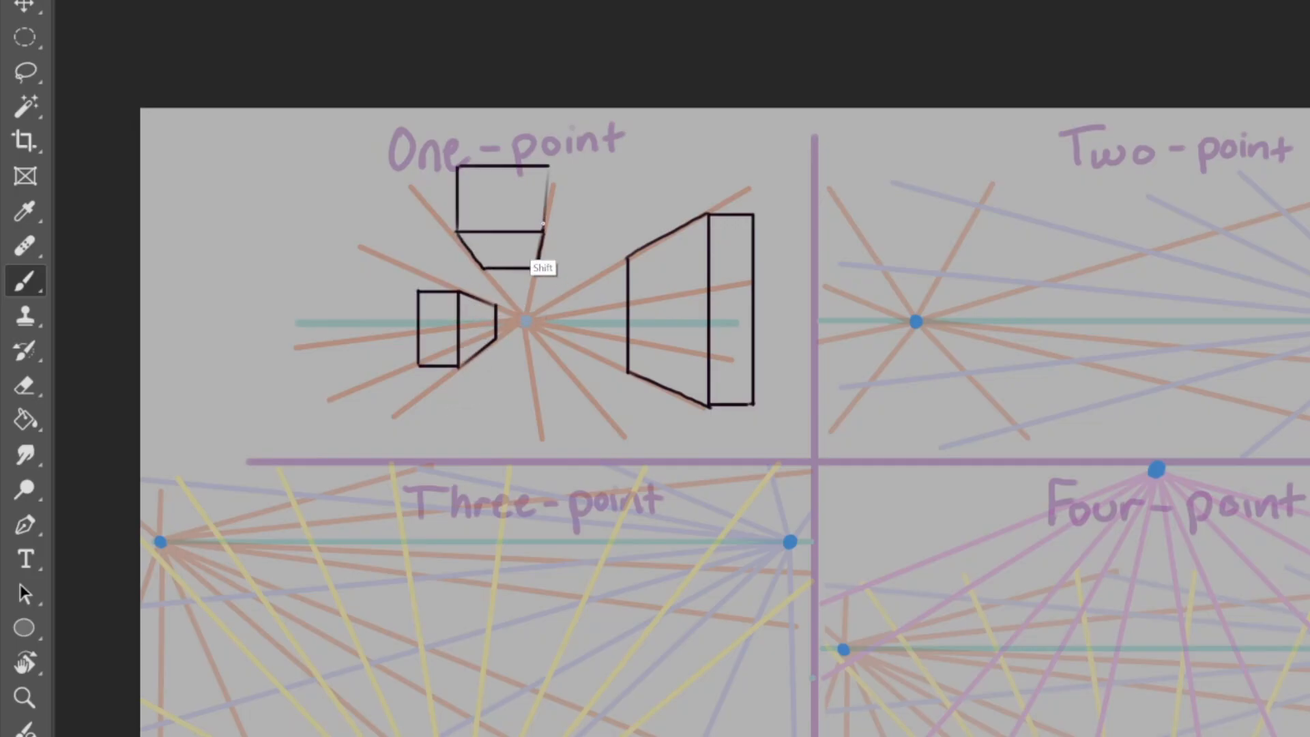
shift+click(547, 166)
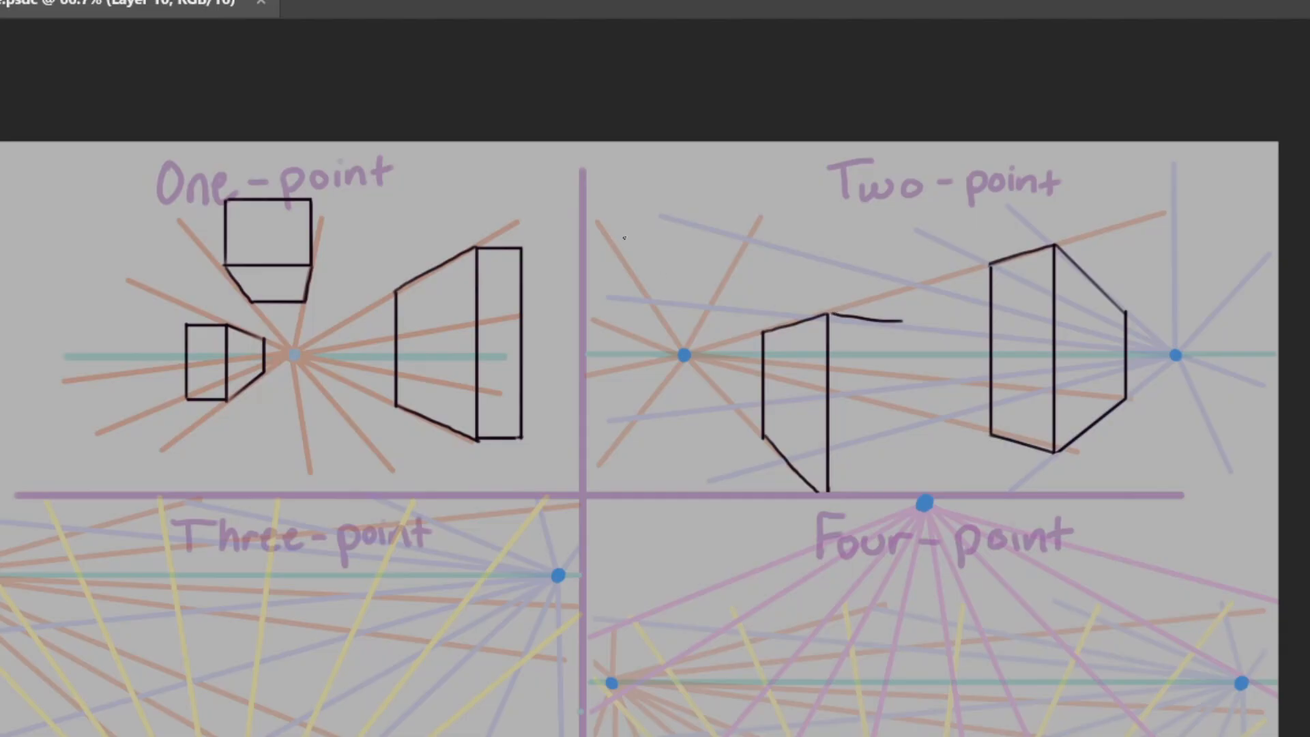
Step: Undo the stray top edge on the left box in the Two-point grid and redraw its receding edge
key(ctrl+z)
mouse_move(829, 314)
mouse_down()
mouse_move(883, 325)
mouse_move(888, 491)
mouse_up()
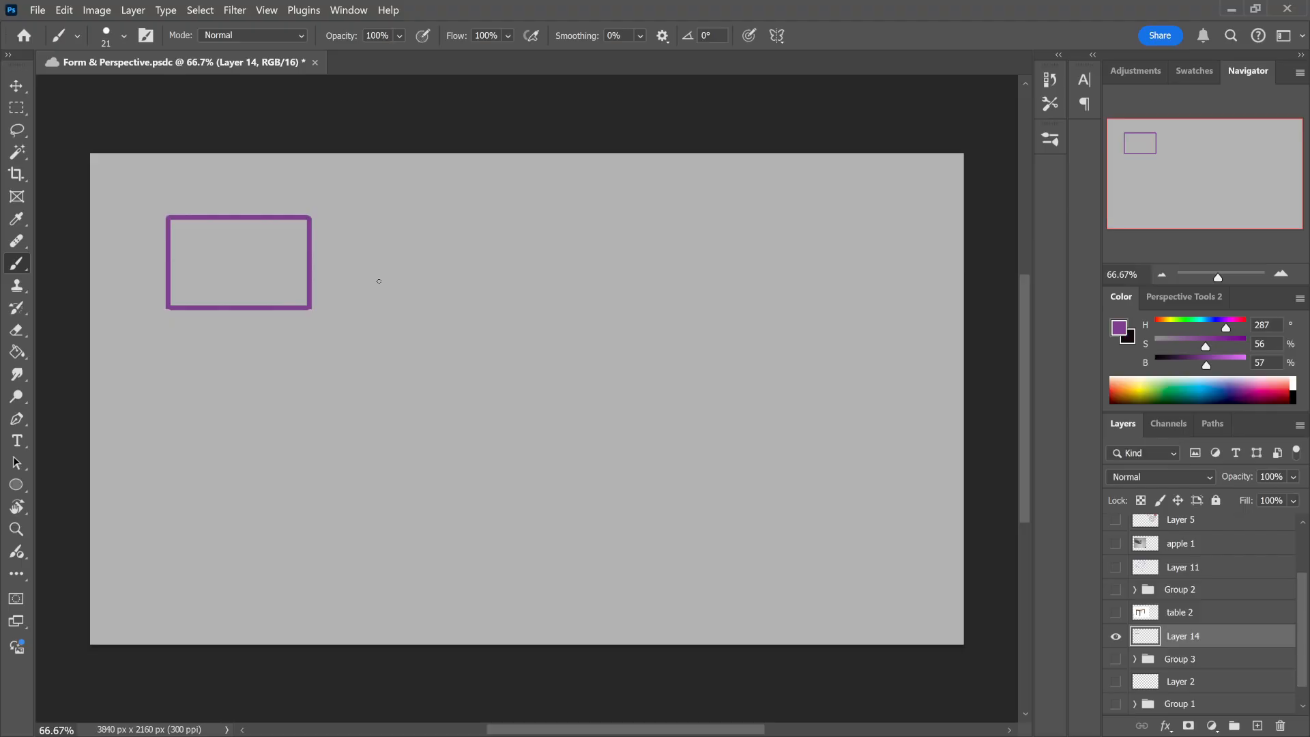
Step: Sketch a freehand purple box beside the flat rectangle, with its left face and the receding edges of its right face
mouse_move(394, 234)
mouse_down()
mouse_move(394, 317)
mouse_move(427, 251)
mouse_move(464, 269)
mouse_up()
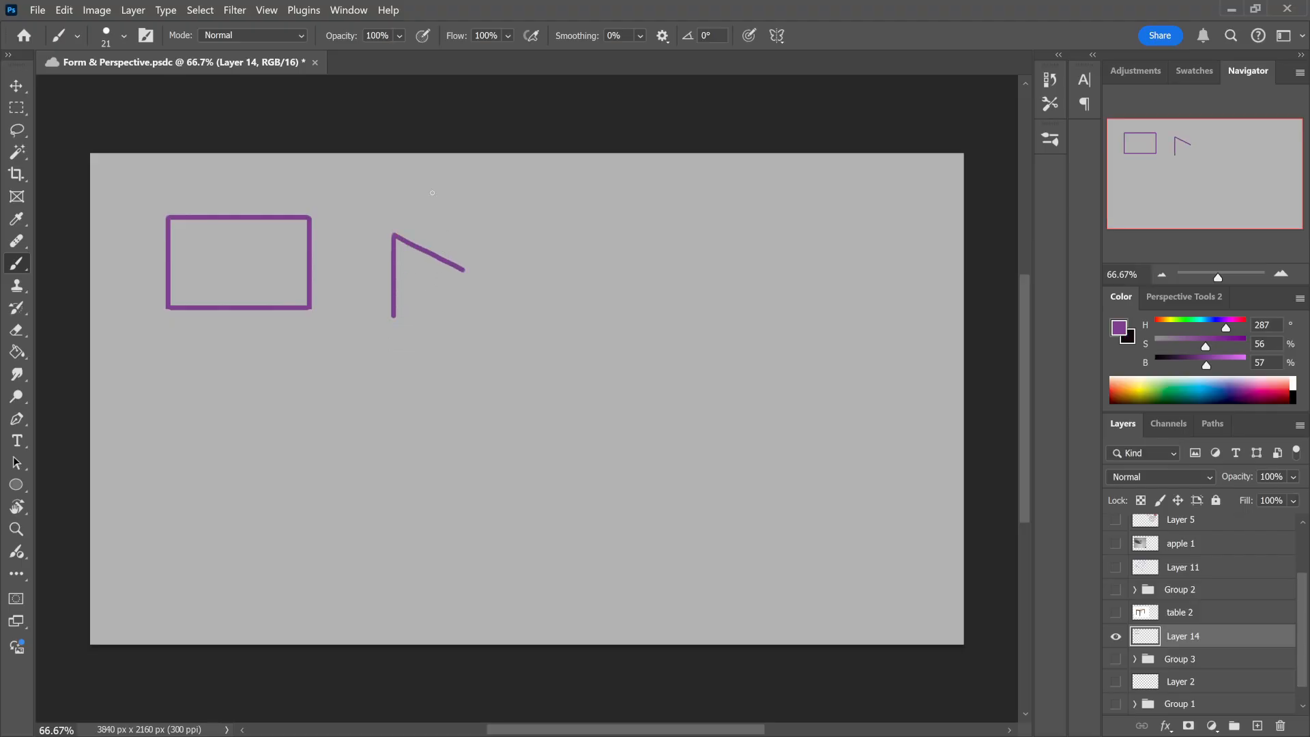
mouse_move(394, 316)
mouse_down()
mouse_move(458, 366)
mouse_move(463, 269)
mouse_move(571, 238)
mouse_up()
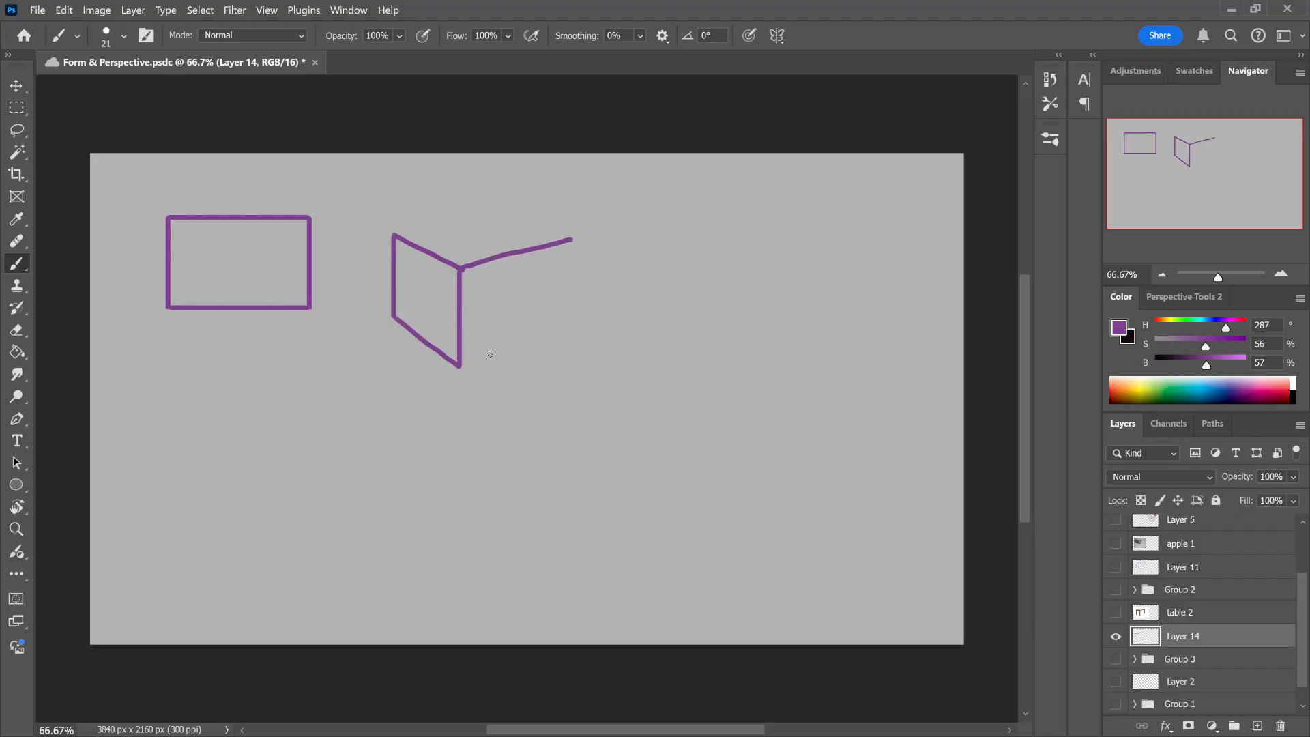
drag(459, 365, 507, 348)
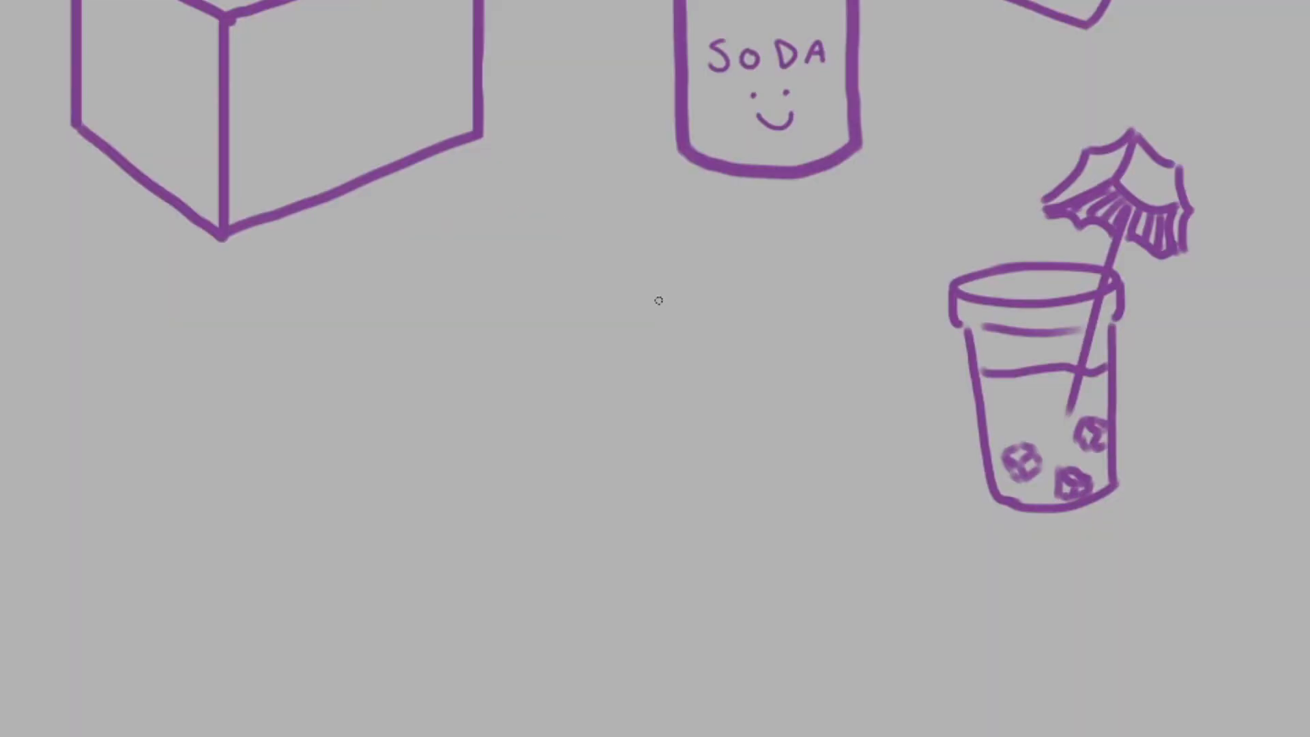
Step: Draw a purple circle left of the cup and add horizontal, vertical and lower contour curves to make it a ball
mouse_move(617, 305)
mouse_down()
mouse_move(579, 389)
mouse_move(755, 375)
mouse_move(604, 309)
mouse_move(624, 304)
mouse_up()
mouse_move(586, 402)
mouse_down()
mouse_move(639, 358)
mouse_move(692, 346)
mouse_move(754, 360)
mouse_up()
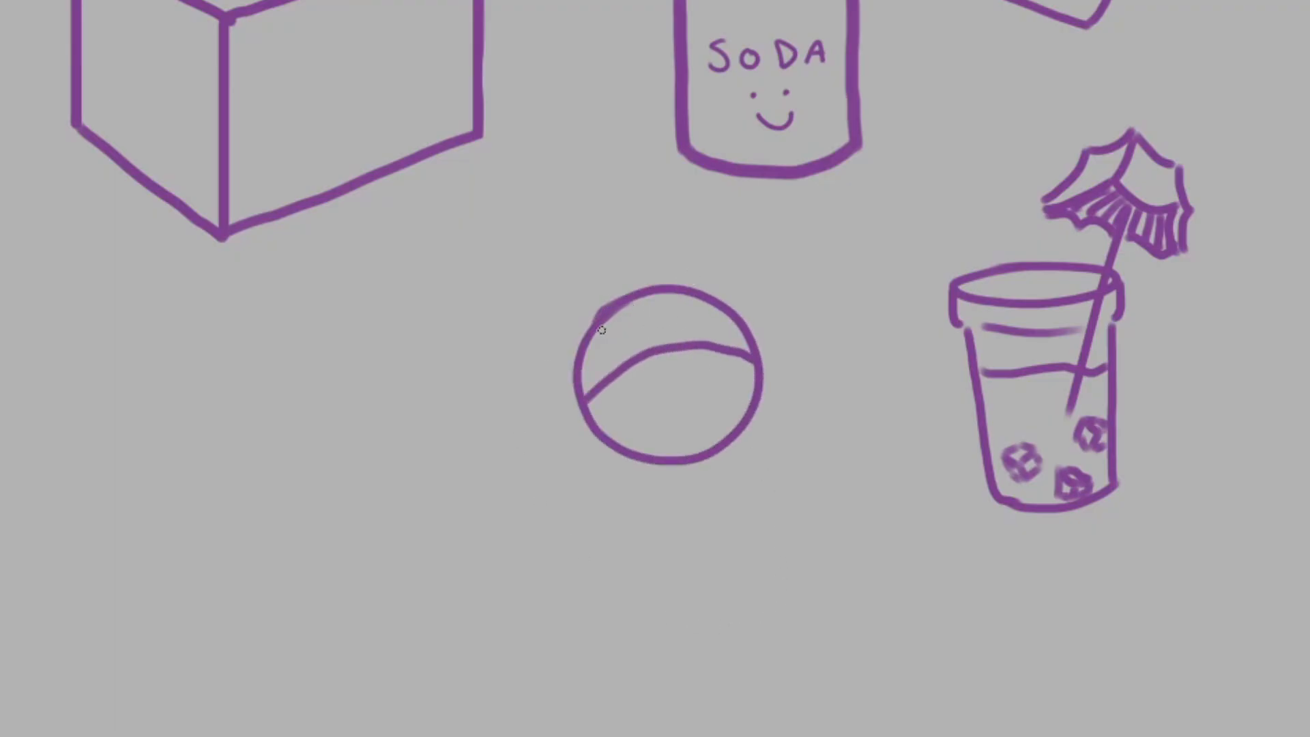
mouse_move(672, 292)
mouse_down()
mouse_move(703, 345)
mouse_move(707, 423)
mouse_move(675, 455)
mouse_up()
mouse_move(591, 326)
mouse_down()
mouse_move(611, 389)
mouse_move(744, 422)
mouse_up()
key(ctrl+z)
mouse_move(591, 329)
mouse_down()
mouse_move(613, 412)
mouse_move(741, 427)
mouse_up()
Step: Draw a slanted teal line from the ball's left contour down past its lower edge
drag(589, 362, 649, 486)
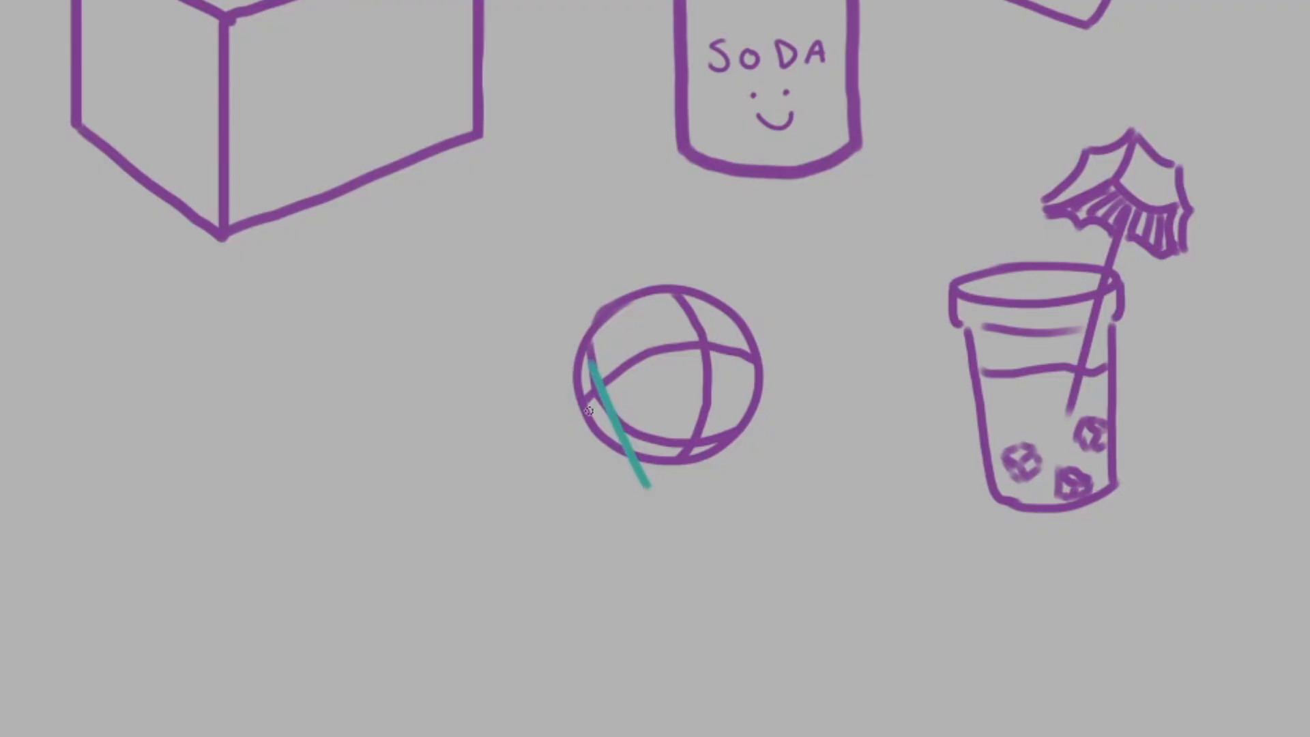